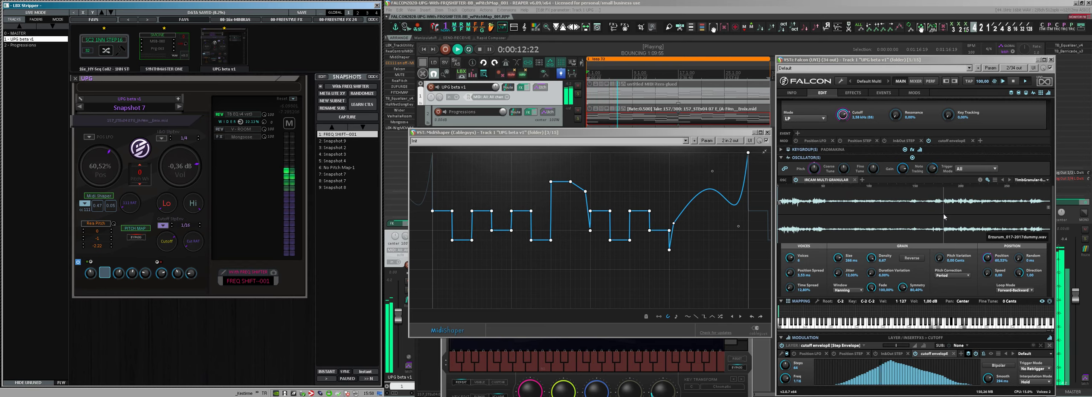
{"action": "scroll", "coordinate": [950, 212], "scroll_direction": "up", "scroll_amount": 5}
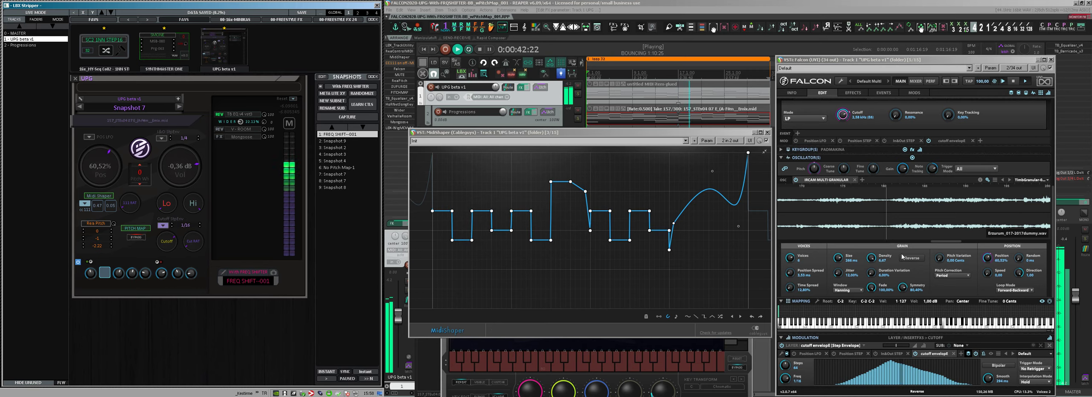
{"action": "scroll", "coordinate": [885, 217], "scroll_direction": "down", "scroll_amount": 5}
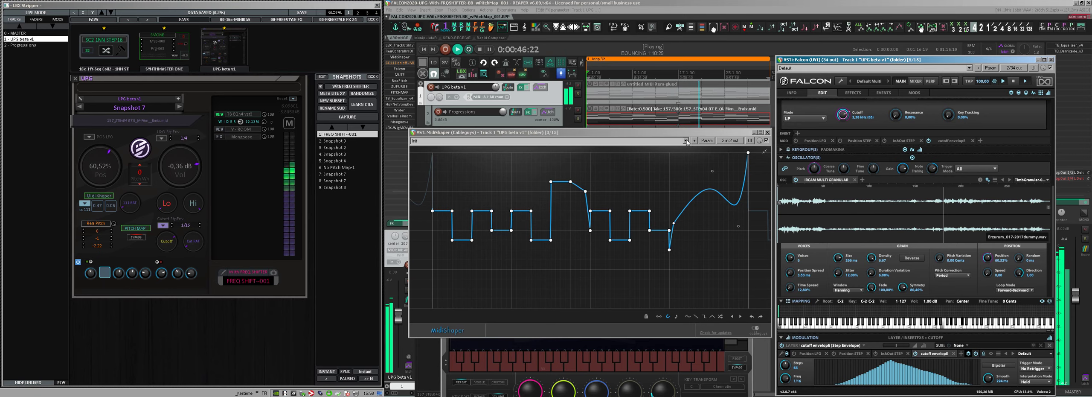
Stop playback, recall Snapshot 9 from the snapshot list and restart playback.
{"action": "left_click", "coordinate": [198, 329]}
{"action": "key", "text": "space"}
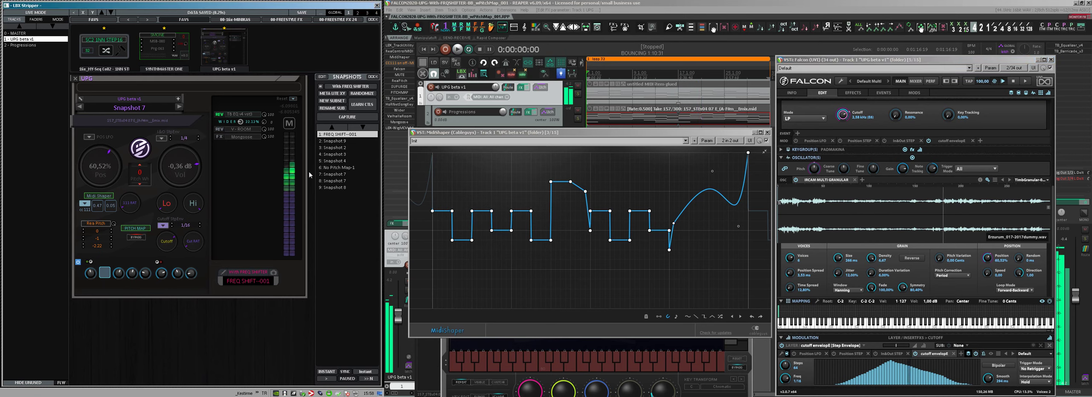
{"action": "left_click", "coordinate": [337, 141]}
{"action": "key", "text": "space"}
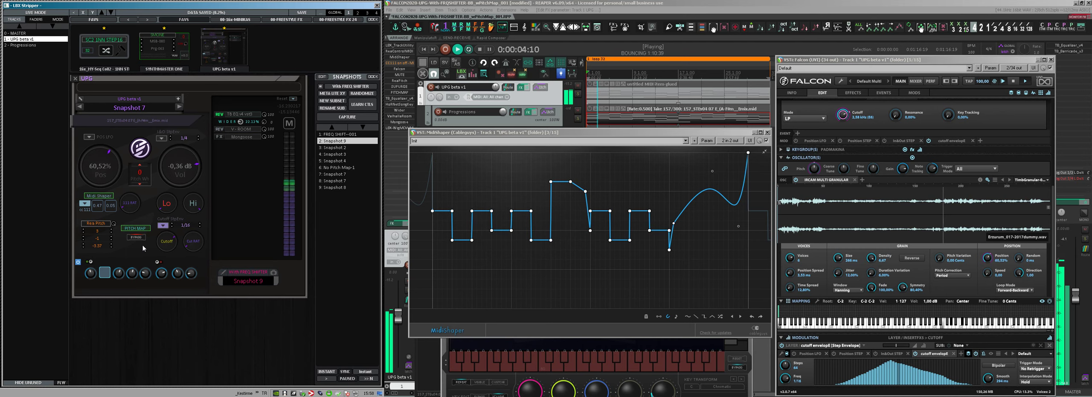
Open the PitchMap plugin, take Pitch Map out of bypass and play the project again from the start.
{"action": "left_click", "coordinate": [132, 228]}
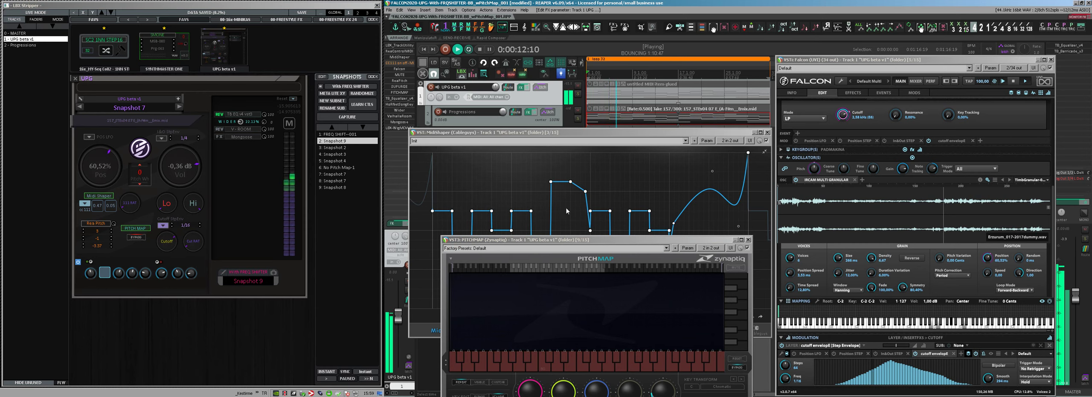
{"action": "key", "text": "space"}
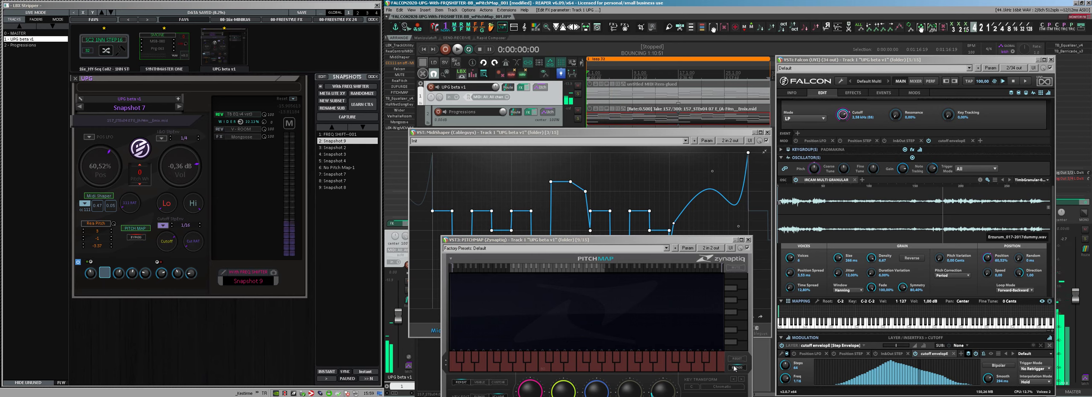
{"action": "left_click", "coordinate": [136, 237]}
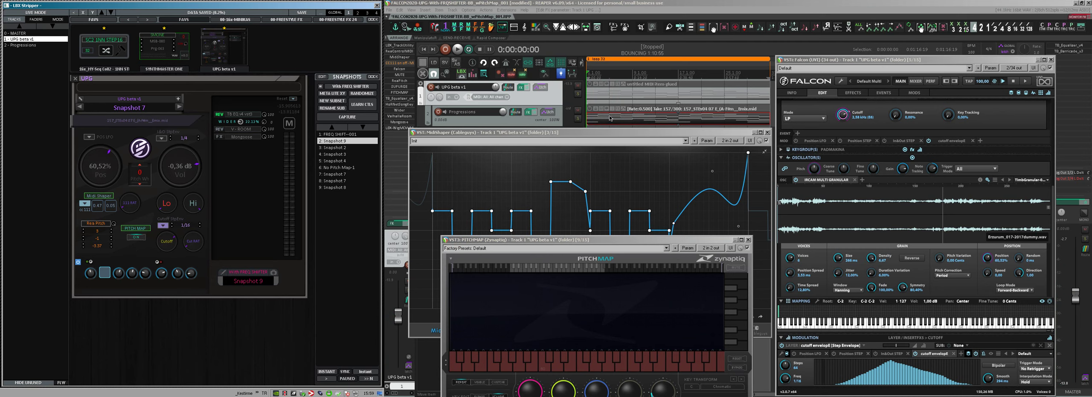
{"action": "key", "text": "space"}
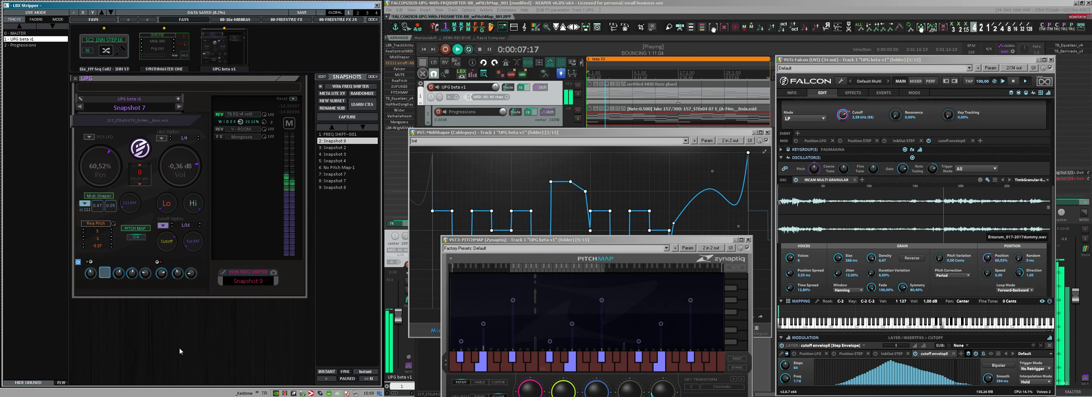
Show Falcon's Freq Shifter effect and compare the sound with it switched off and on.
{"action": "left_click_drag", "start_coordinate": [1053, 200], "coordinate": [1056, 109]}
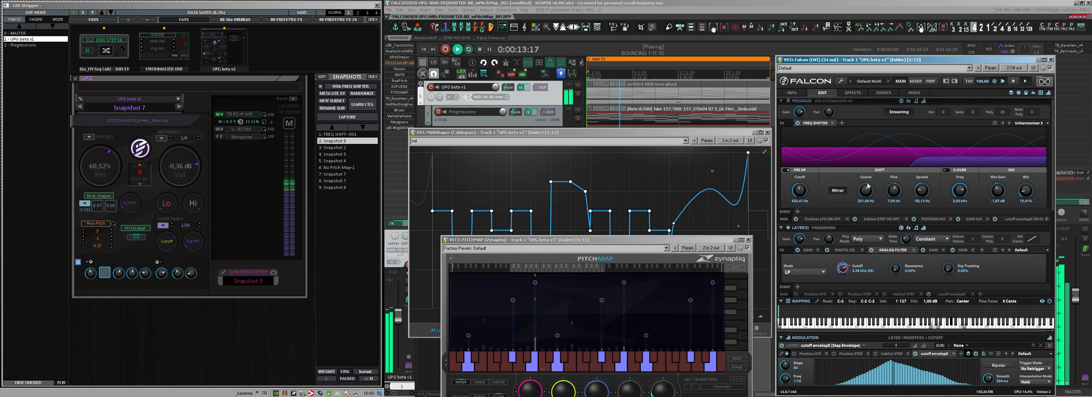
{"action": "left_click", "coordinate": [79, 263]}
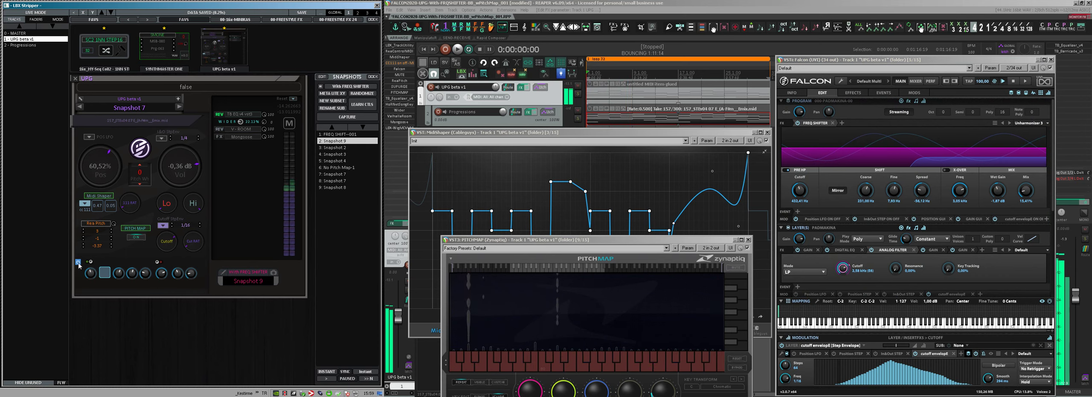
{"action": "left_click", "coordinate": [79, 263]}
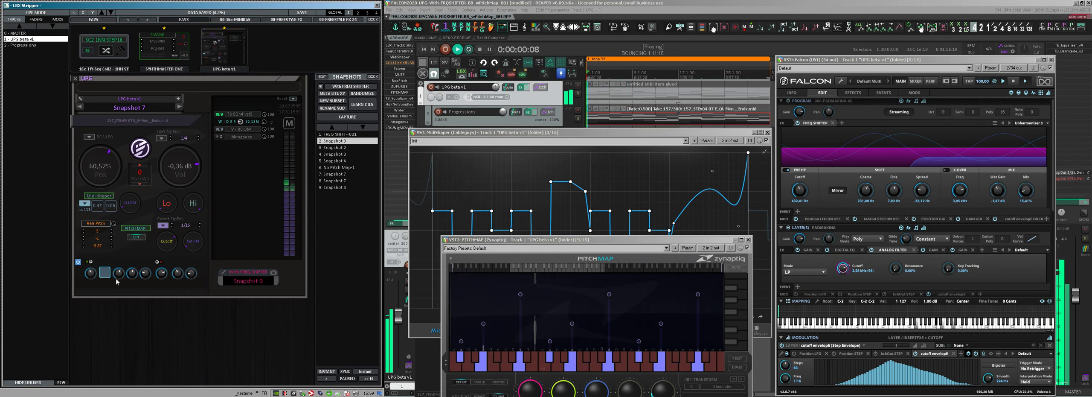
Try different shift and mix settings for the frequency shifter while auditioning the sound.
{"action": "left_click_drag", "start_coordinate": [118, 276], "coordinate": [118, 260]}
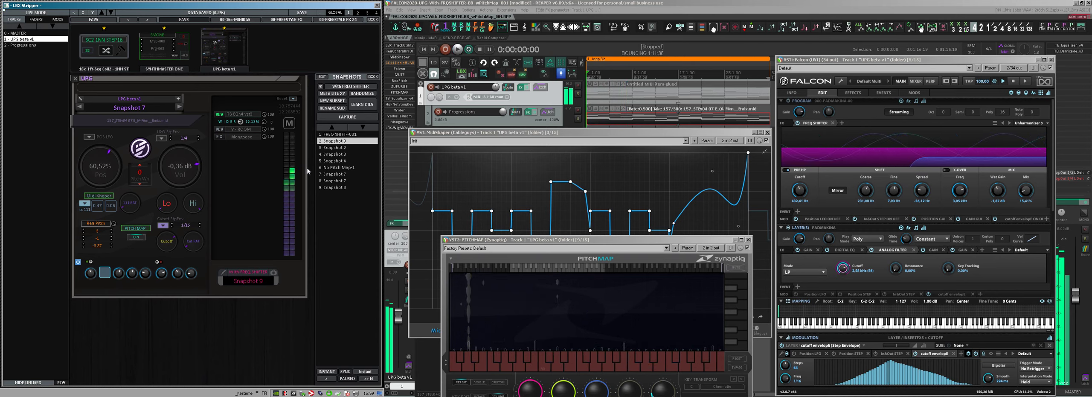
{"action": "key", "text": "space"}
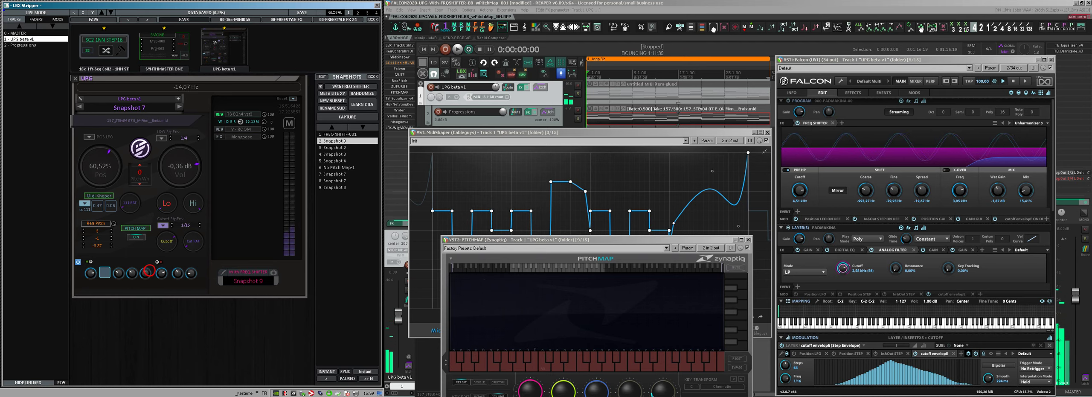
{"action": "key", "text": "space"}
{"action": "left_click_drag", "start_coordinate": [191, 273], "coordinate": [190, 267]}
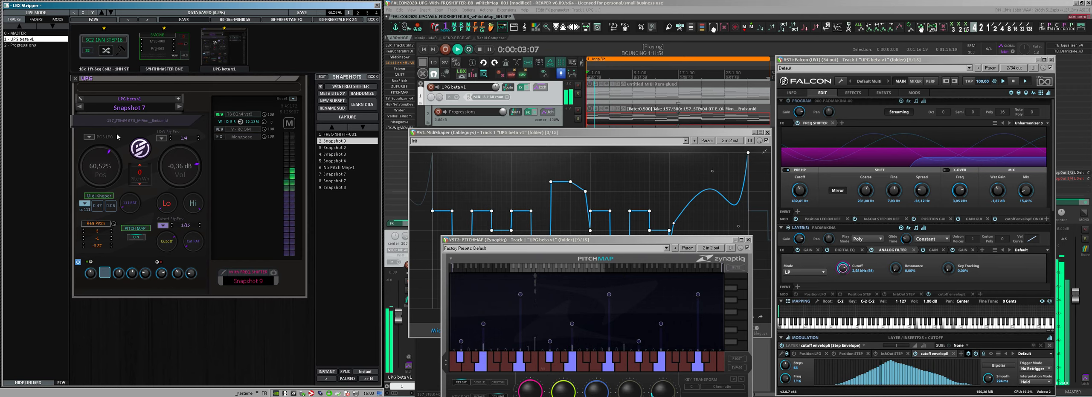
Stop playback and switch the Progressions track's MIDI item to take 149 of 300.
{"action": "key", "text": "space"}
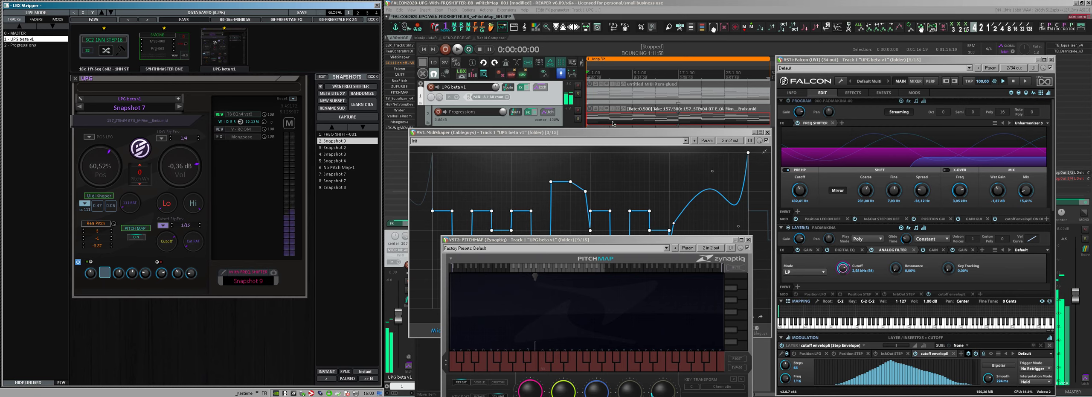
{"action": "scroll", "coordinate": [124, 122], "scroll_direction": "up", "scroll_amount": 6}
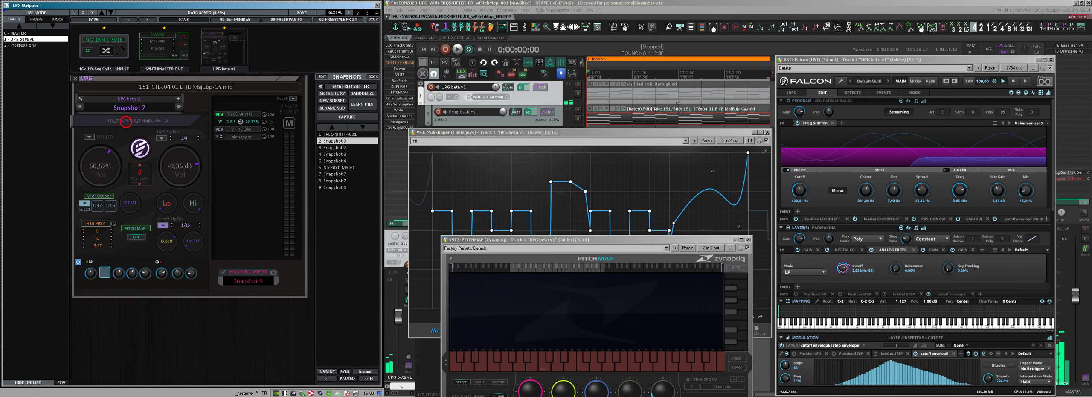
{"action": "scroll", "coordinate": [125, 121], "scroll_direction": "up", "scroll_amount": 2}
{"action": "left_click", "coordinate": [125, 121]}
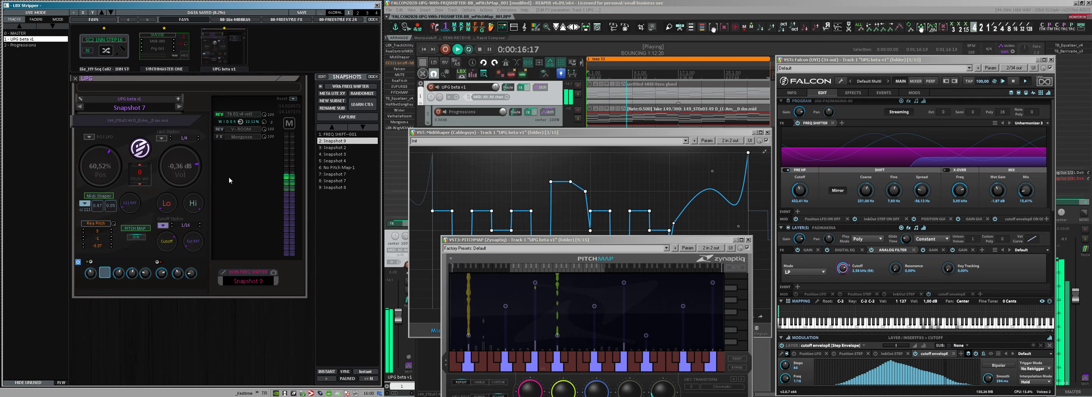
Show Falcon's granular oscillator, recall the No Pitch Map-1 snapshot and play it with the MidiShaper curve in view.
{"action": "left_click_drag", "start_coordinate": [1054, 131], "coordinate": [1054, 171]}
{"action": "key", "text": "space"}
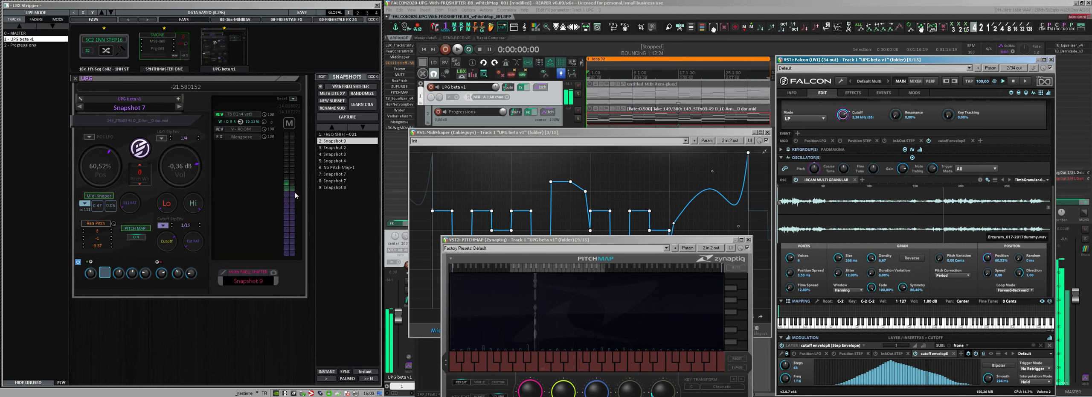
{"action": "left_click", "coordinate": [330, 168]}
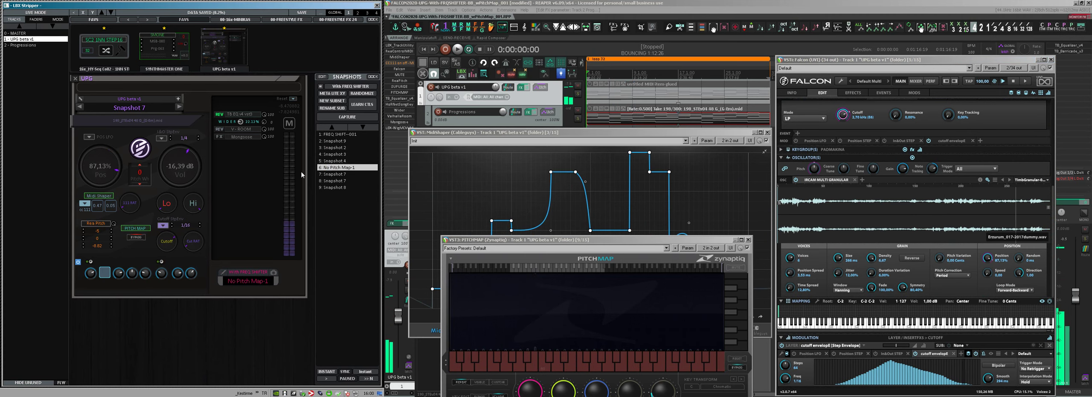
{"action": "left_click", "coordinate": [87, 197]}
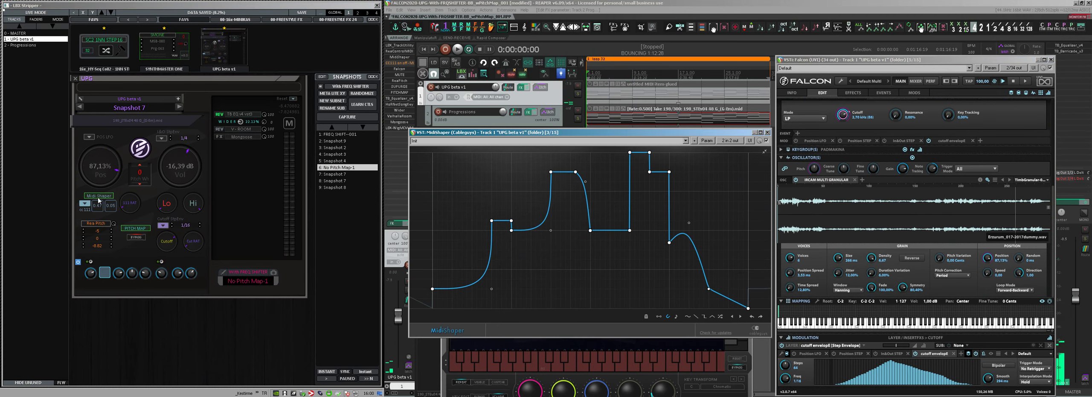
{"action": "key", "text": "space"}
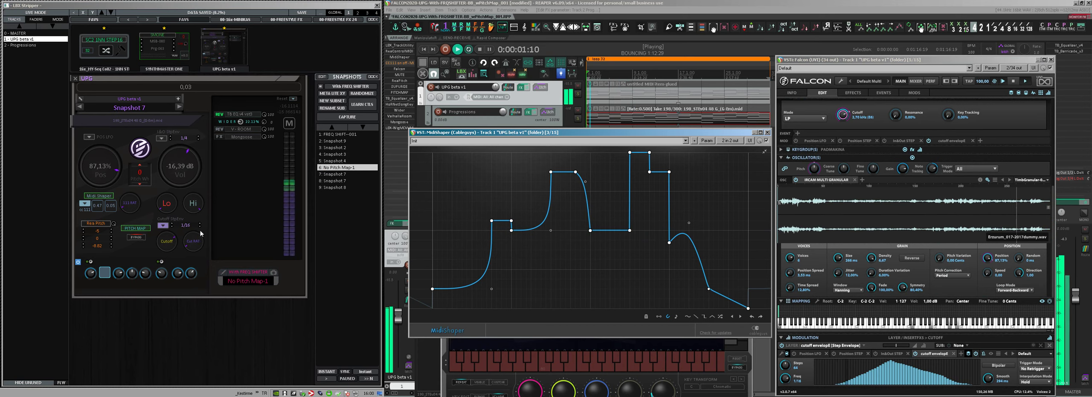
Set the granular position to 51,53 % and the volume to -1,48 dB, restarting playback to hear the change.
{"action": "mouse_move", "coordinate": [99, 169]}
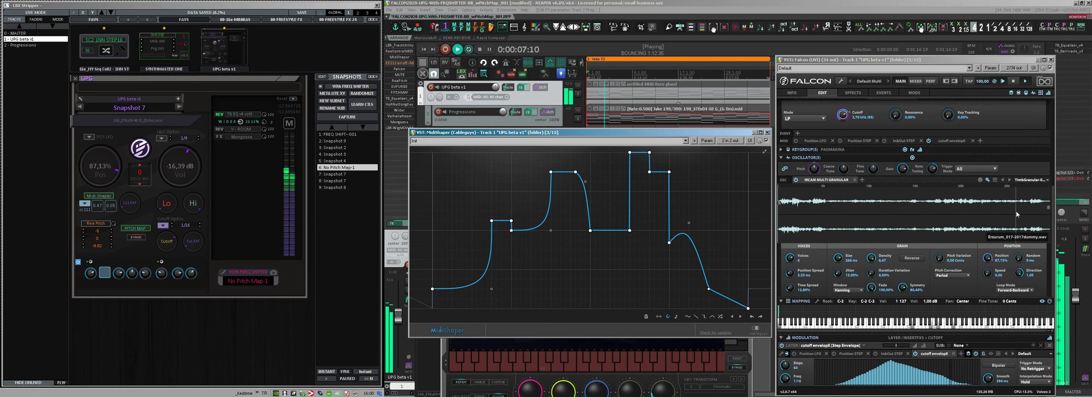
{"action": "key", "text": "space"}
{"action": "left_click_drag", "start_coordinate": [100, 166], "coordinate": [110, 168]}
{"action": "key", "text": "space"}
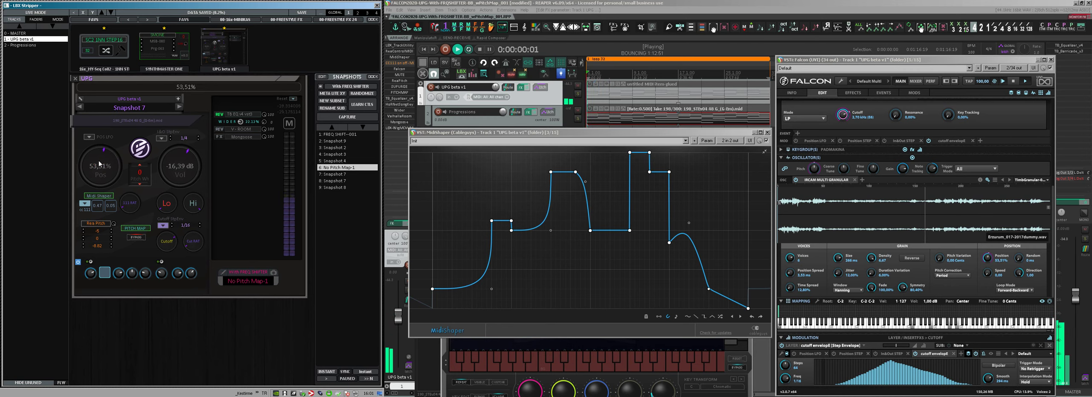
{"action": "left_click_drag", "start_coordinate": [175, 175], "coordinate": [175, 170]}
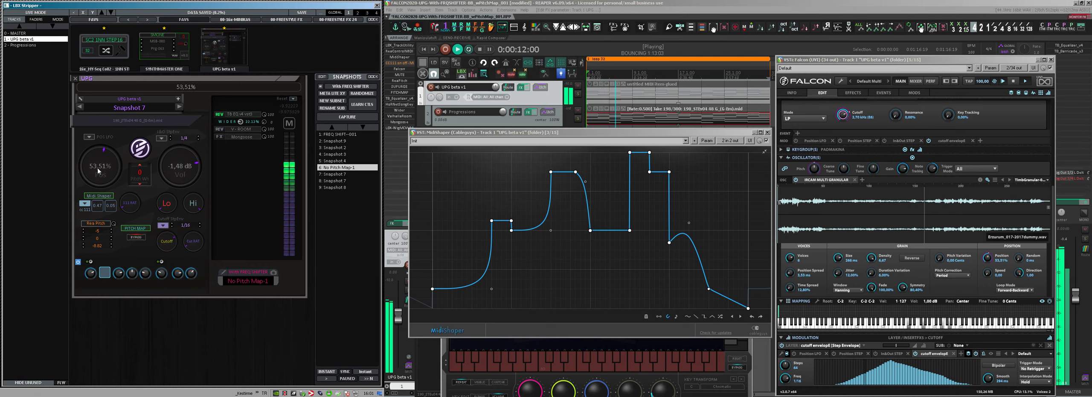
{"action": "left_click", "coordinate": [129, 205]}
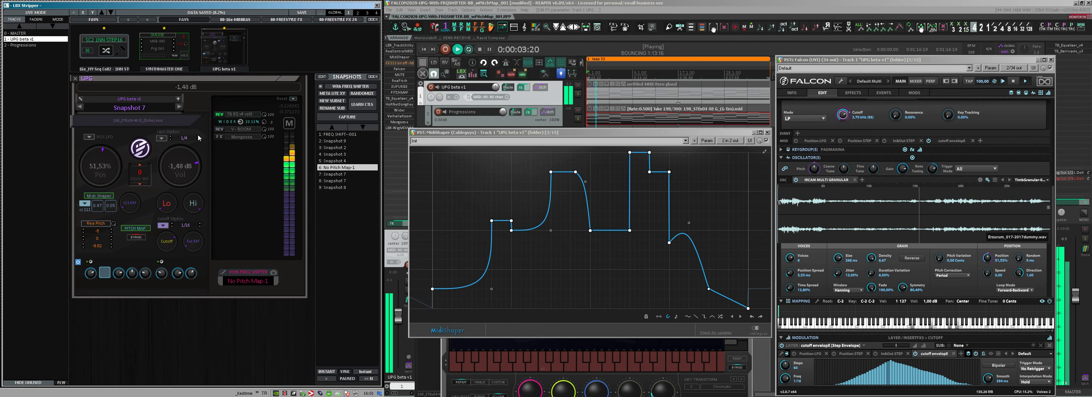
Open the track's Equalizer and pull its boosted high band down into a cut at a lower frequency.
{"action": "left_click", "coordinate": [239, 114]}
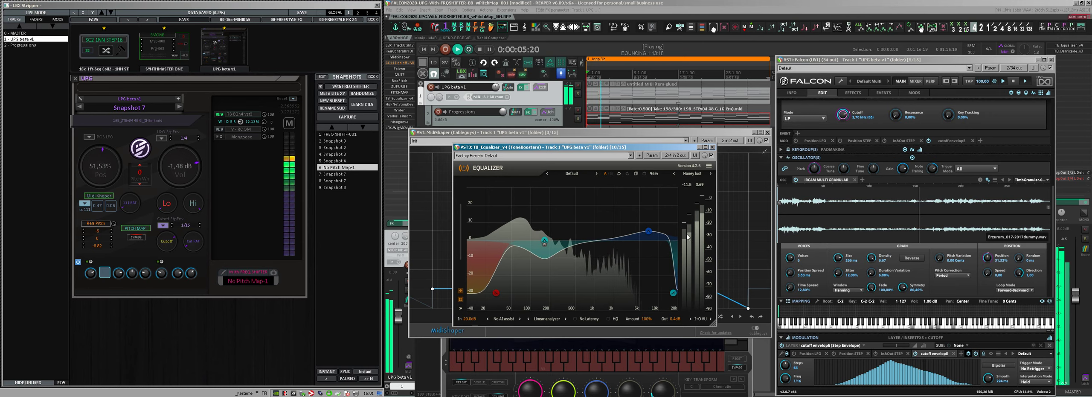
{"action": "left_click_drag", "start_coordinate": [649, 231], "coordinate": [622, 253]}
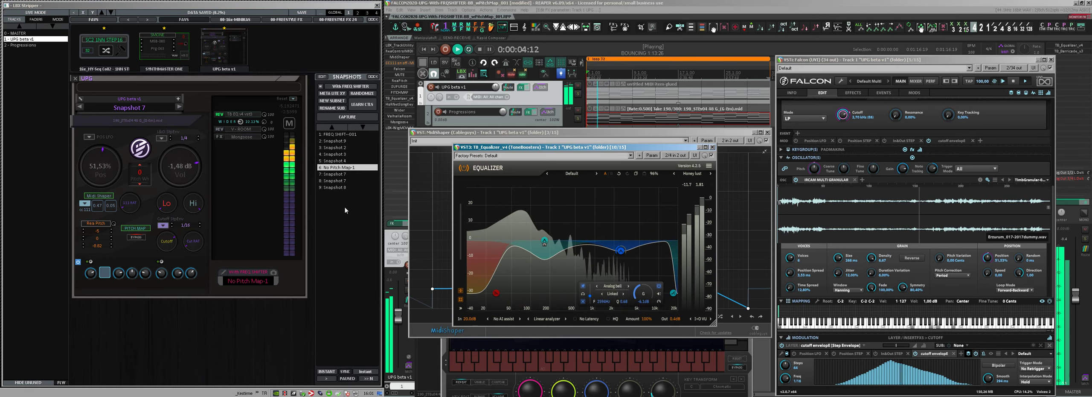
Compare the No Pitch Map-1 sound with the frequency shifter switched on and off, restarting playback.
{"action": "mouse_move", "coordinate": [191, 248]}
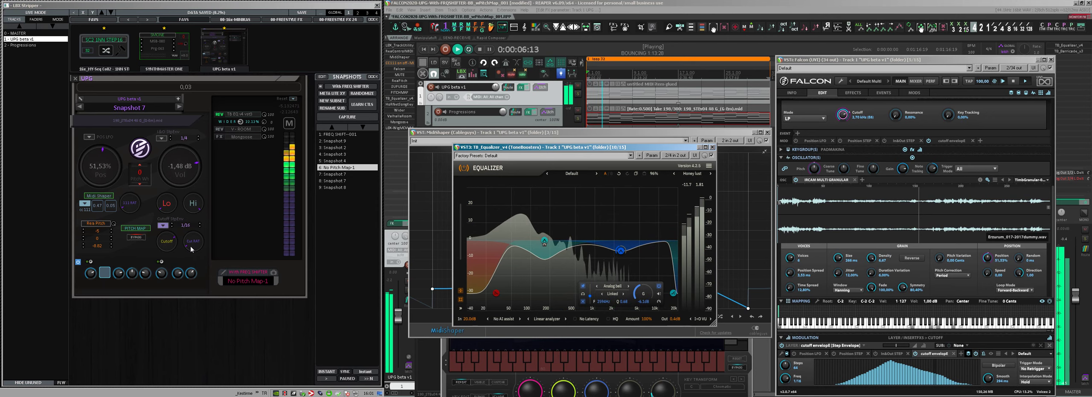
{"action": "left_click", "coordinate": [78, 262]}
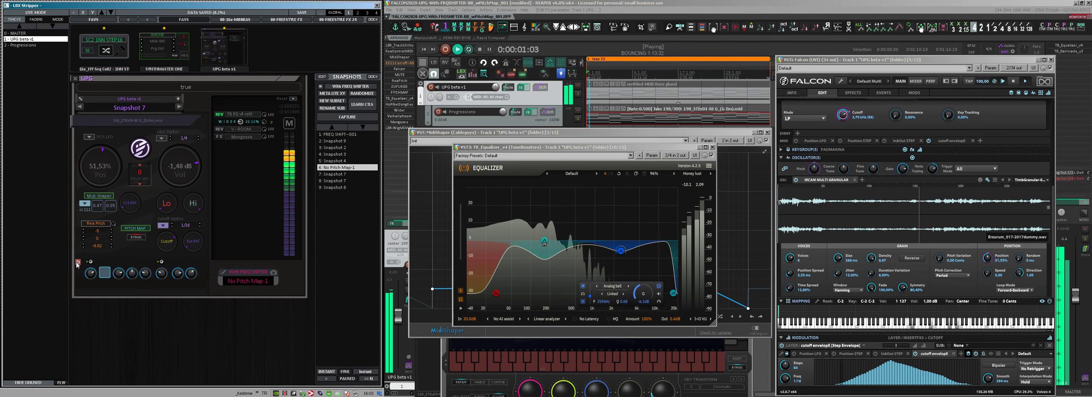
{"action": "left_click", "coordinate": [78, 262]}
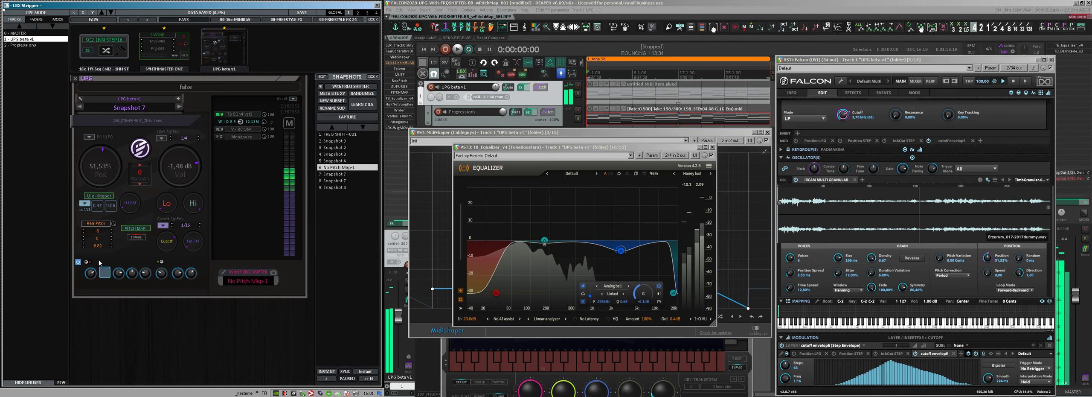
{"action": "key", "text": "space"}
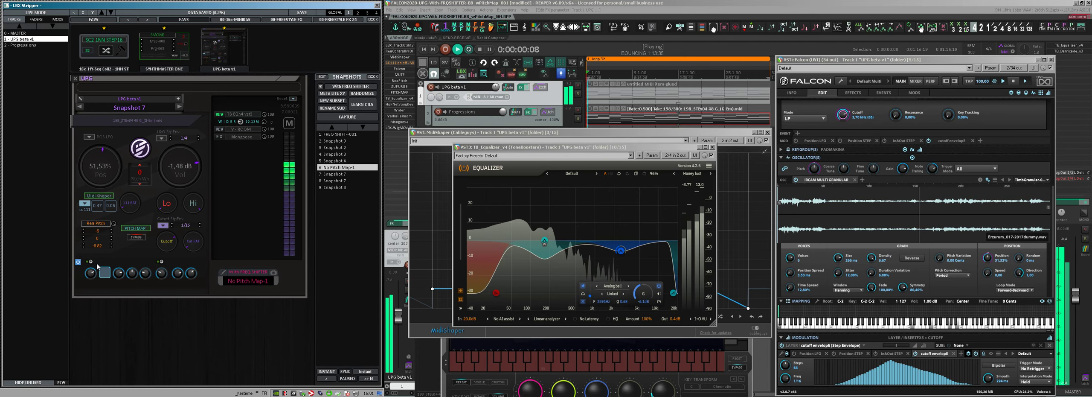
Adjust the frequency shifter's shift frequency, set its wet gain to 0,44 dB and its mix to 25,50 %.
{"action": "left_click", "coordinate": [119, 273]}
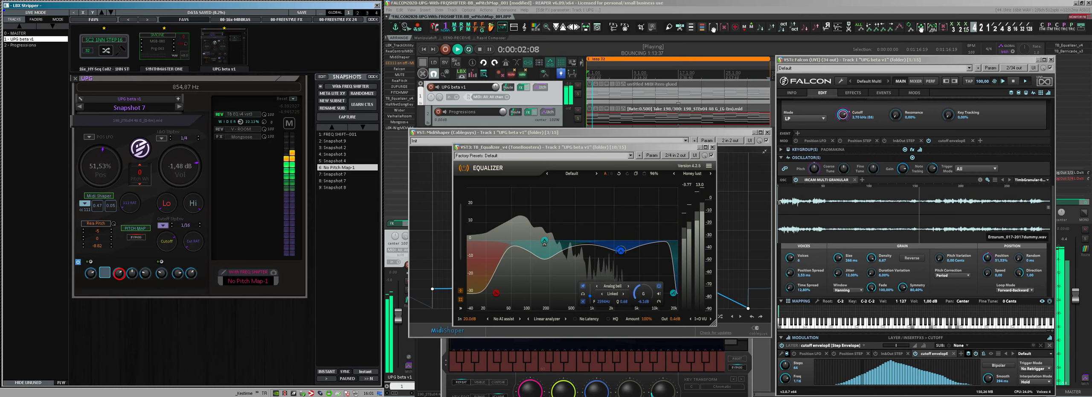
{"action": "left_click", "coordinate": [183, 277]}
{"action": "left_click", "coordinate": [178, 274]}
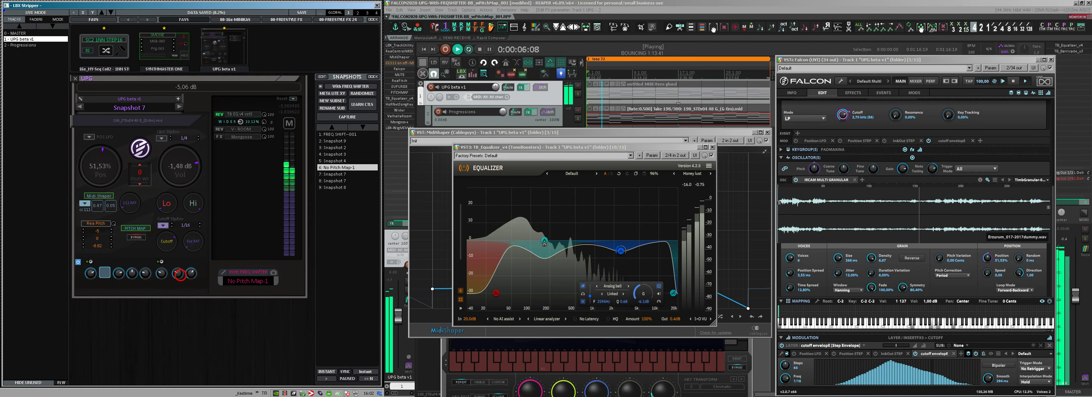
{"action": "left_click", "coordinate": [191, 274]}
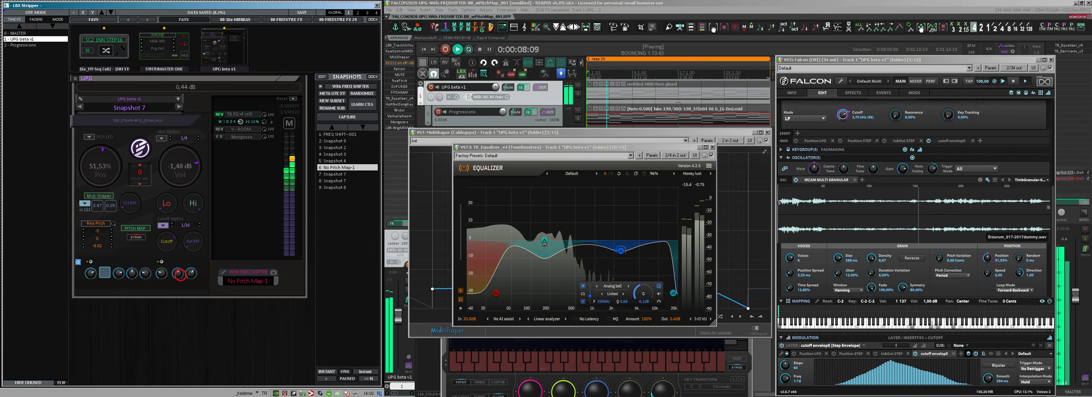
{"action": "left_click_drag", "start_coordinate": [192, 276], "coordinate": [194, 280]}
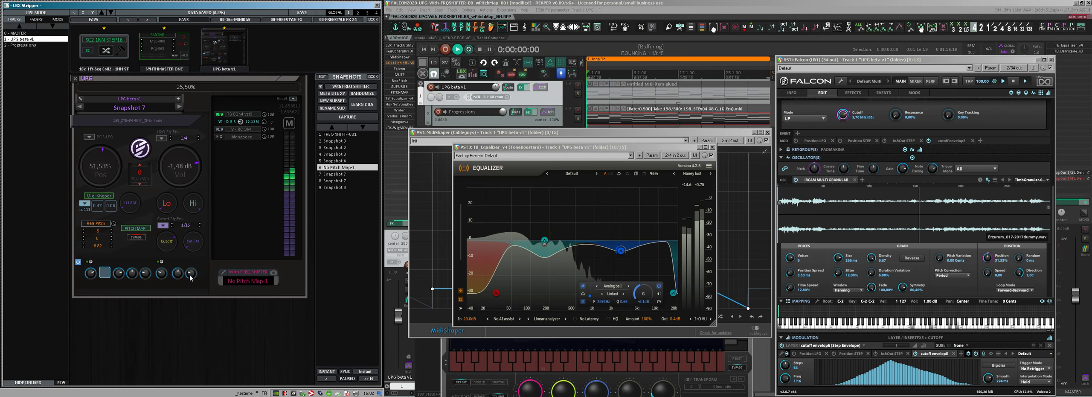
Capture the current settings as a new snapshot, rename it inceayarli and save the project.
{"action": "left_click", "coordinate": [119, 274]}
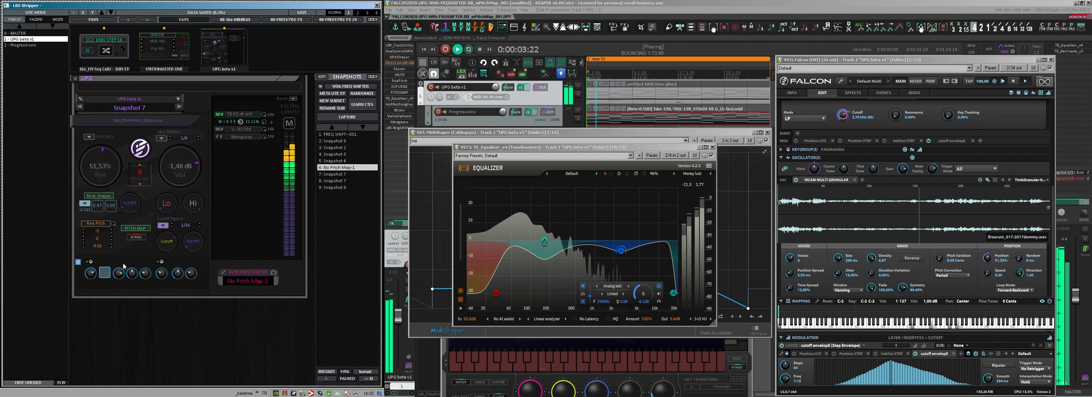
{"action": "left_click", "coordinate": [334, 120]}
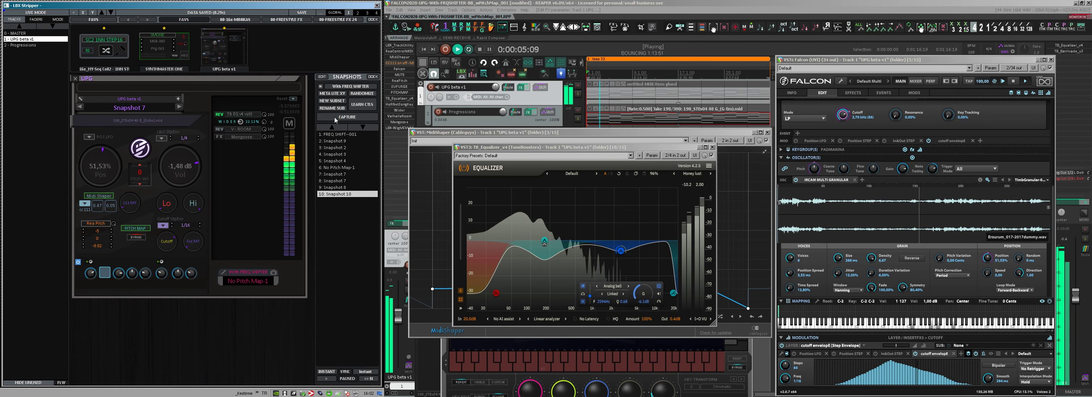
{"action": "right_click", "coordinate": [333, 194]}
{"action": "left_click", "coordinate": [332, 197]}
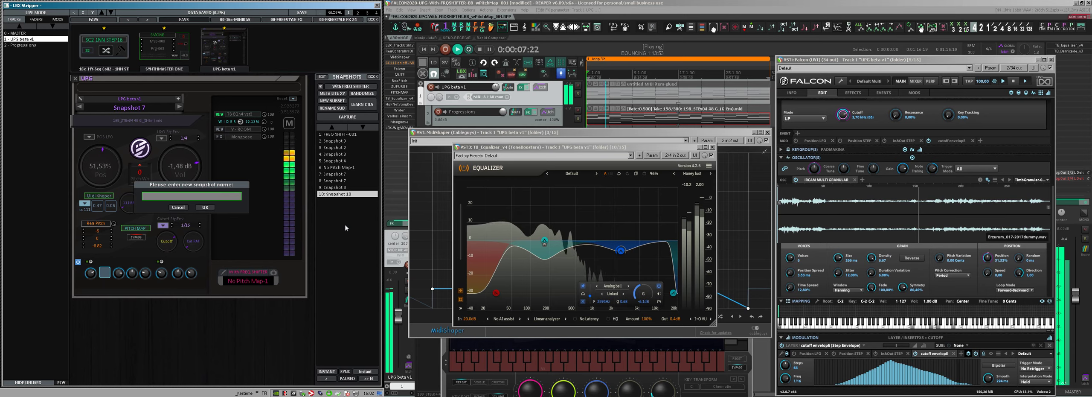
{"action": "type", "text": "in"}
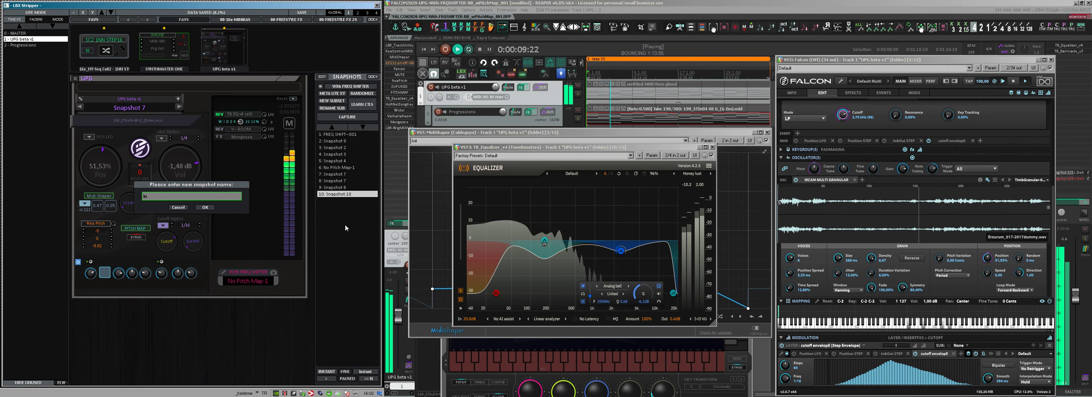
{"action": "type", "text": "cea"}
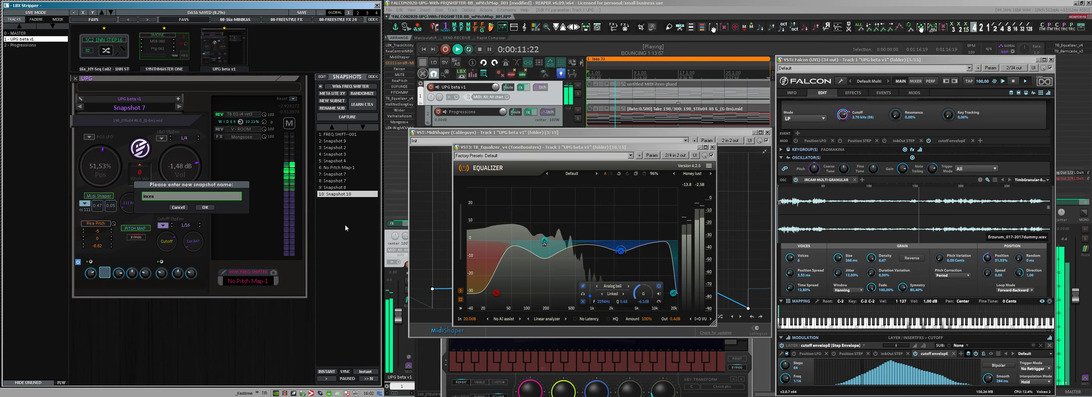
{"action": "type", "text": "yarli"}
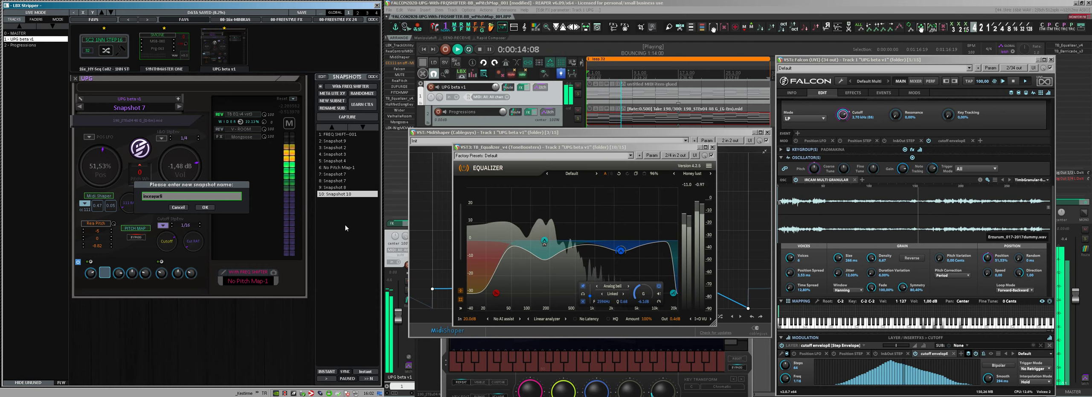
{"action": "key", "text": "Return"}
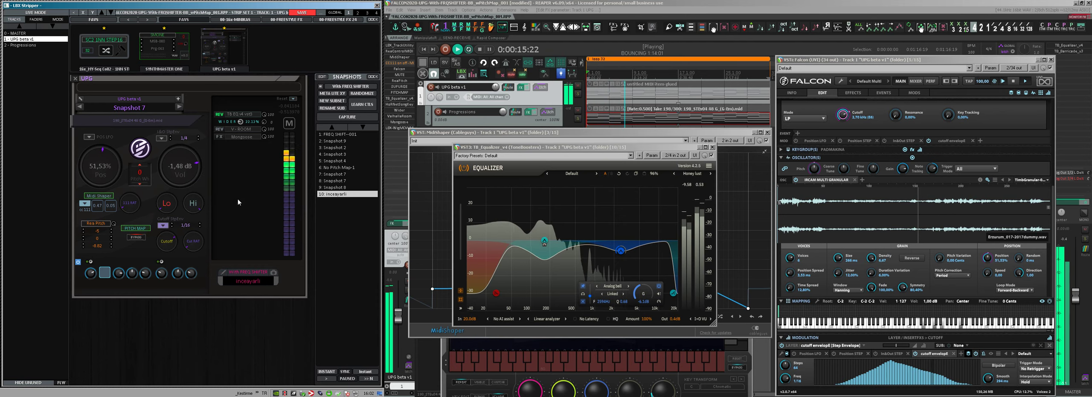
{"action": "key", "text": "ctrl+s"}
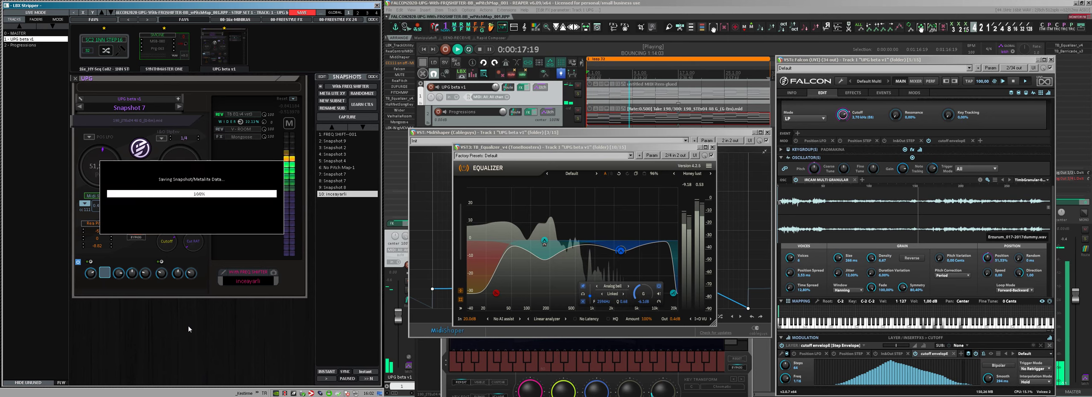
Restart playback and compare the No Pitch Map-1 snapshot with the inceayarli snapshot.
{"action": "key", "text": "space"}
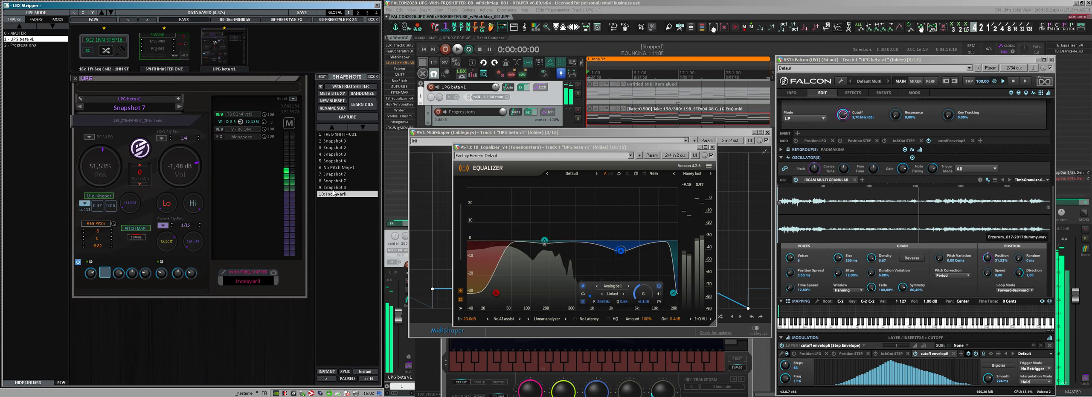
{"action": "left_click", "coordinate": [334, 168]}
{"action": "key", "text": "space"}
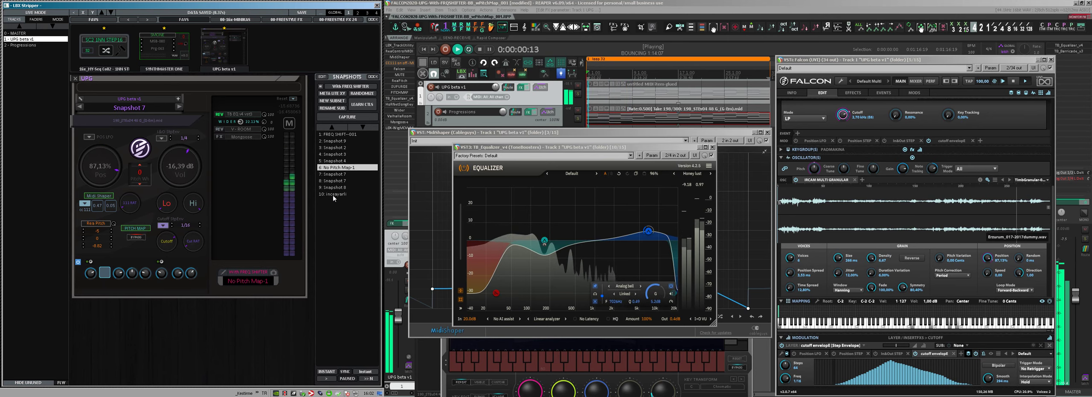
{"action": "left_click", "coordinate": [333, 194]}
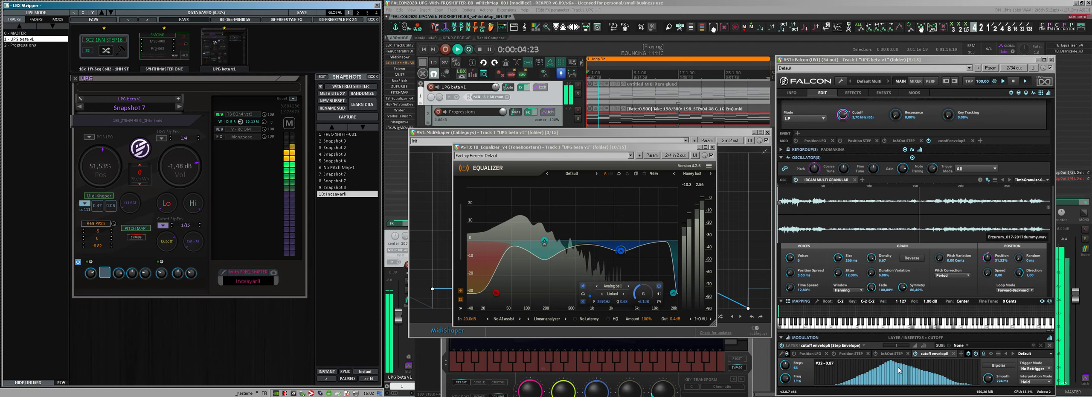
Raise the amount knob beside Cutoff to 1.00, restarting playback to hear the change.
{"action": "left_click_drag", "start_coordinate": [190, 248], "coordinate": [195, 249]}
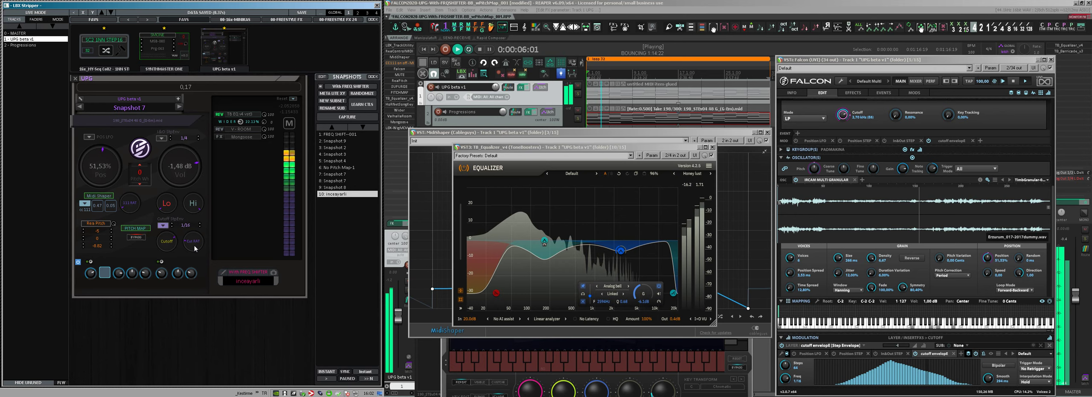
{"action": "left_click_drag", "start_coordinate": [195, 249], "coordinate": [195, 248]}
{"action": "key", "text": "space"}
{"action": "key", "text": "space"}
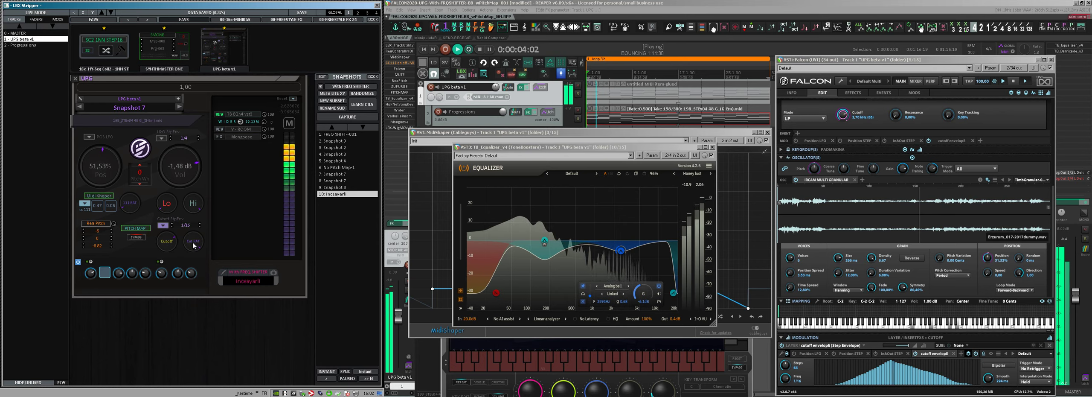
{"action": "key", "text": "space"}
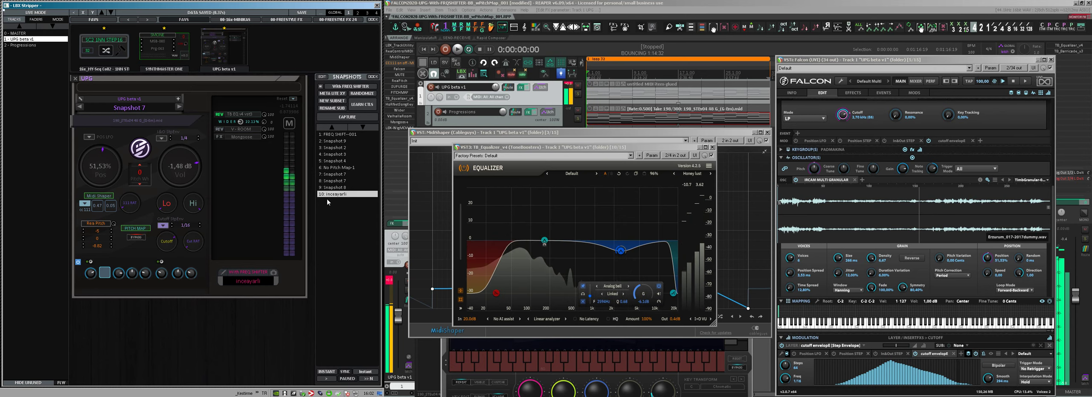
{"action": "key", "text": "space"}
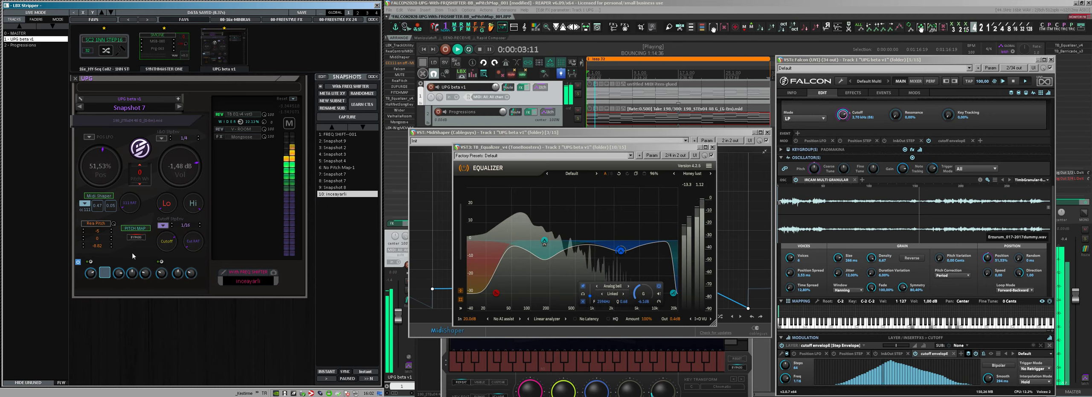
Set the ReaPitch shift to 5 semitones and the volume to -0,24 dB while listening to the playback.
{"action": "double_click", "coordinate": [98, 231]}
{"action": "key", "text": "space"}
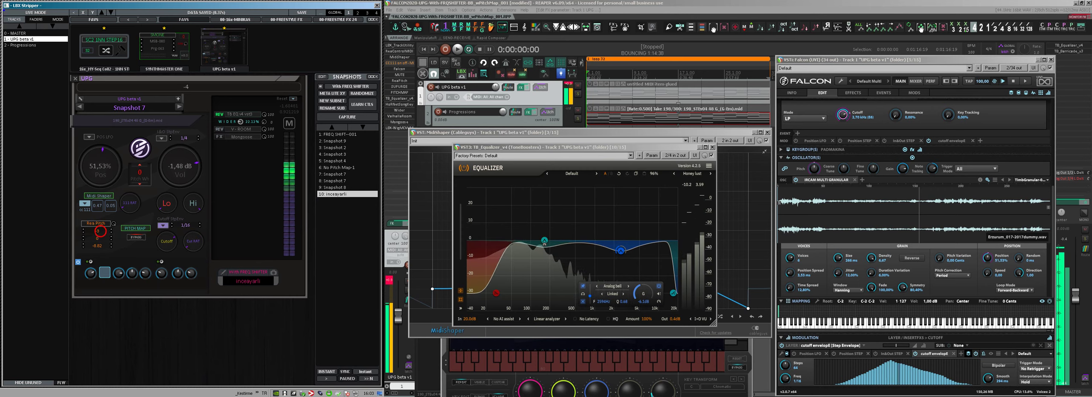
{"action": "scroll", "coordinate": [99, 230], "scroll_direction": "up", "scroll_amount": 2}
{"action": "left_click", "coordinate": [325, 194]}
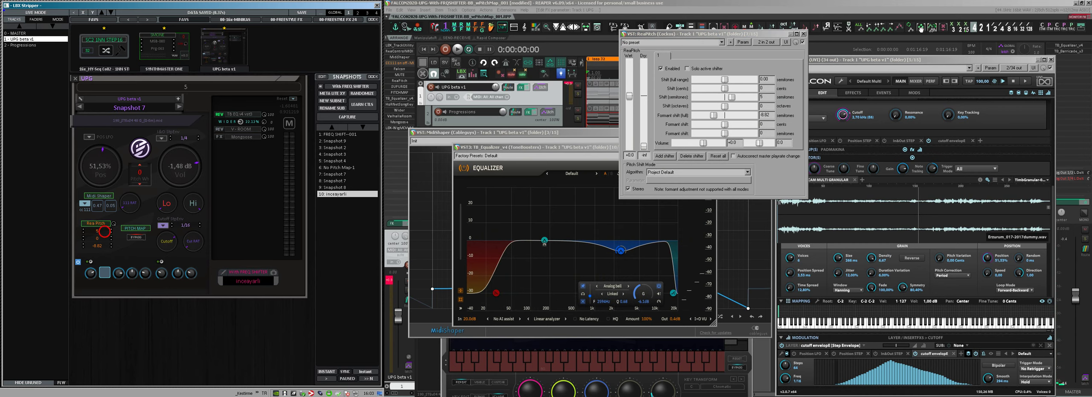
{"action": "key", "text": "space"}
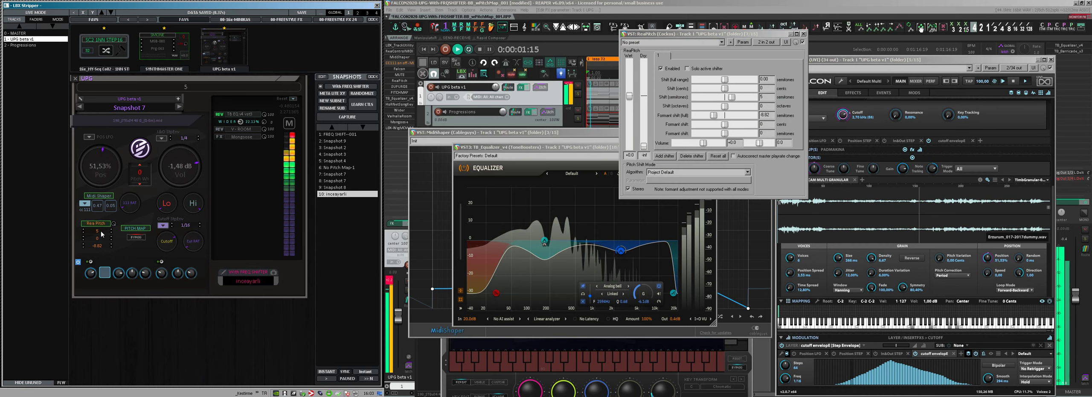
{"action": "scroll", "coordinate": [178, 166], "scroll_direction": "down", "scroll_amount": 3}
{"action": "scroll", "coordinate": [178, 166], "scroll_direction": "down", "scroll_amount": 2}
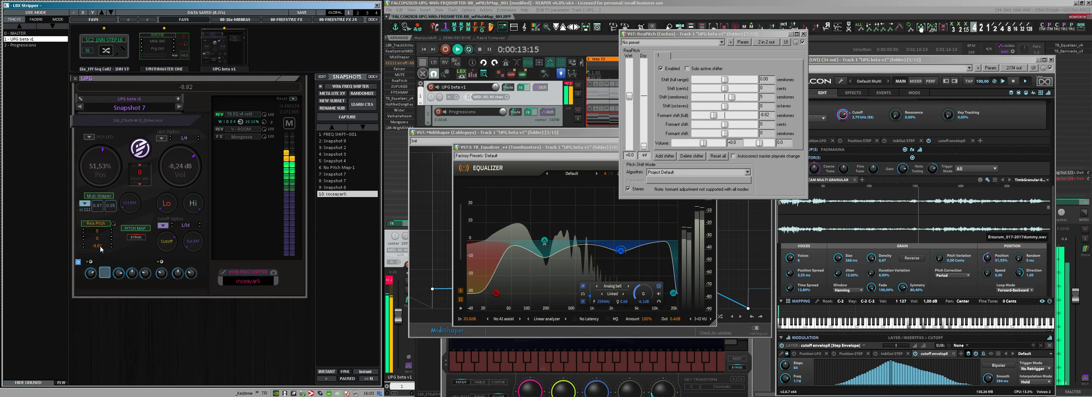
With playback stopped and Pitch Map bypass on, capture a new snapshot and rename it ince-1.
{"action": "key", "text": "space"}
{"action": "left_click", "coordinate": [135, 237]}
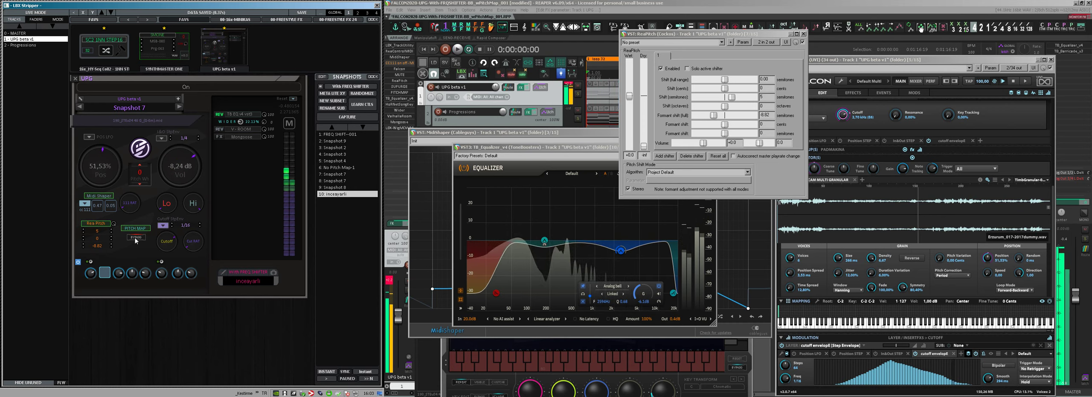
{"action": "left_click", "coordinate": [331, 118]}
{"action": "right_click", "coordinate": [330, 200]}
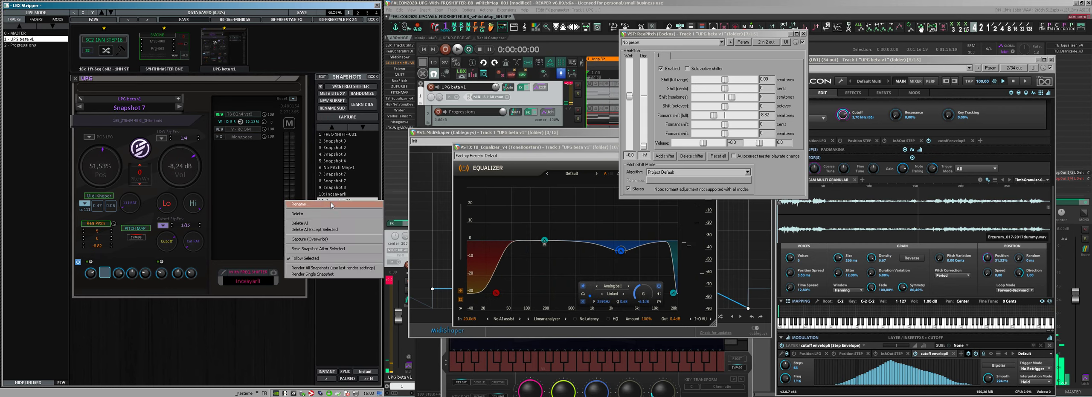
{"action": "left_click", "coordinate": [331, 203]}
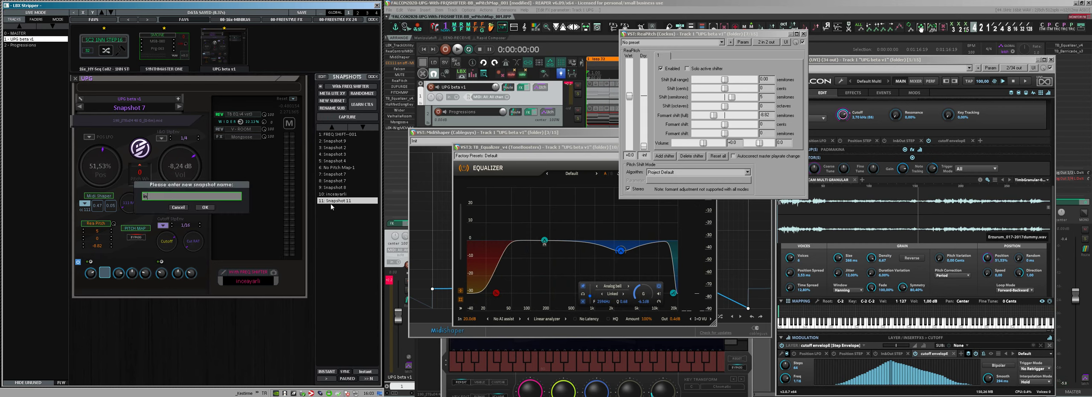
{"action": "key", "text": "Return"}
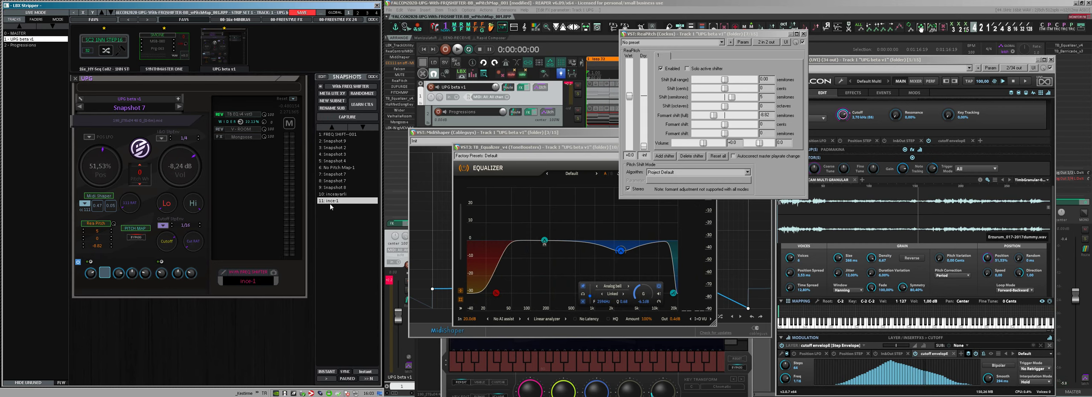
Compare the inceayarli and ince-1 snapshots during playback, ending on ince-1.
{"action": "left_click", "coordinate": [133, 239]}
{"action": "key", "text": "space"}
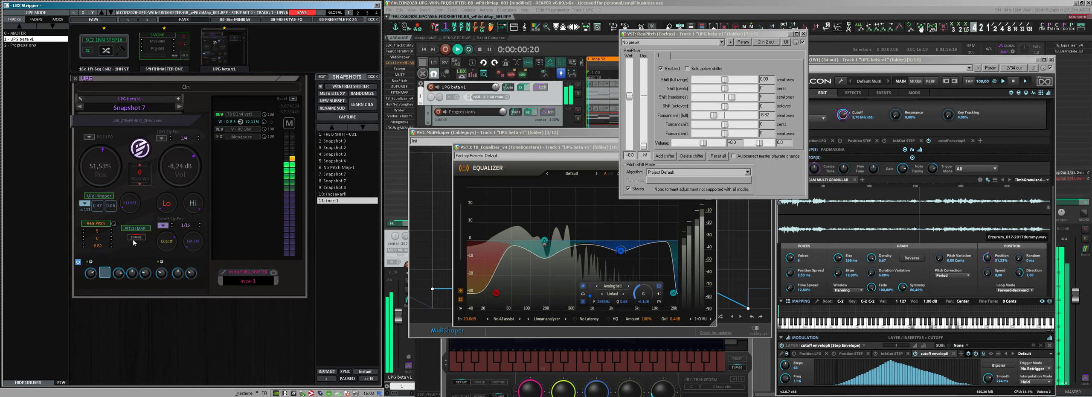
{"action": "left_click", "coordinate": [332, 194]}
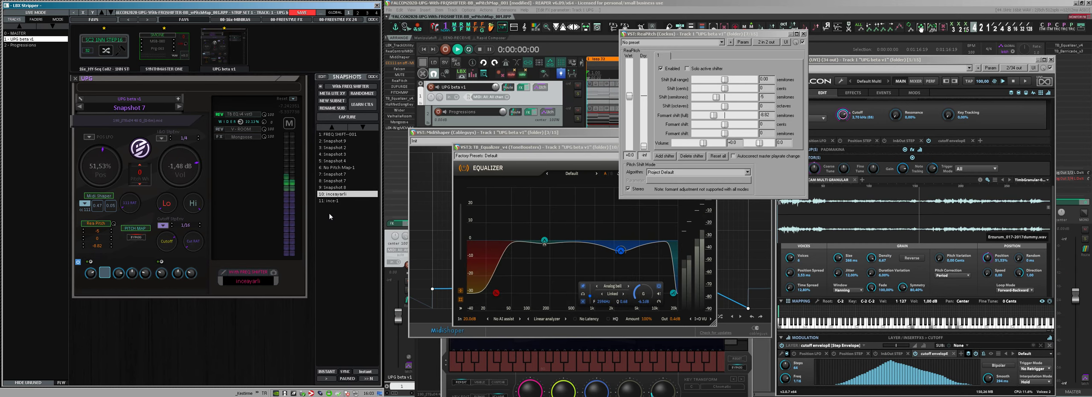
{"action": "left_click", "coordinate": [328, 200]}
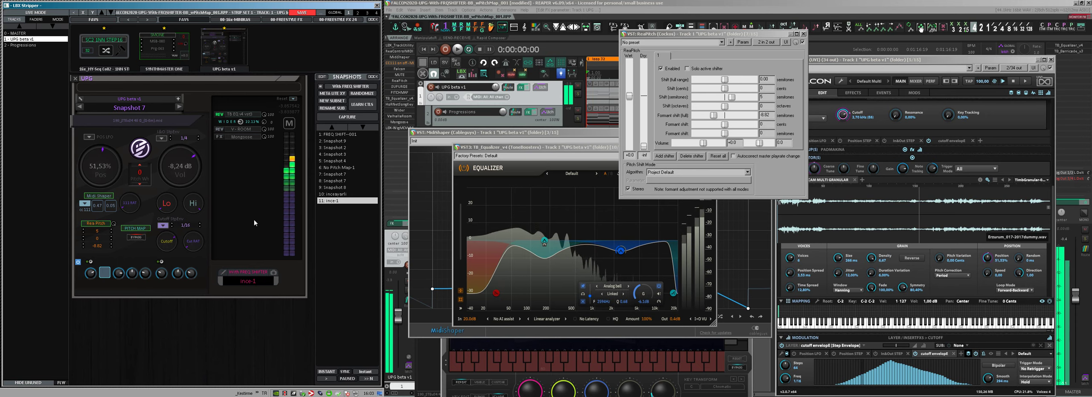
Open the PITCHMAP plug-in, switch its bypass off and play the ince-1 sound through it.
{"action": "left_click", "coordinate": [136, 230]}
{"action": "key", "text": "space"}
{"action": "left_click", "coordinate": [136, 237]}
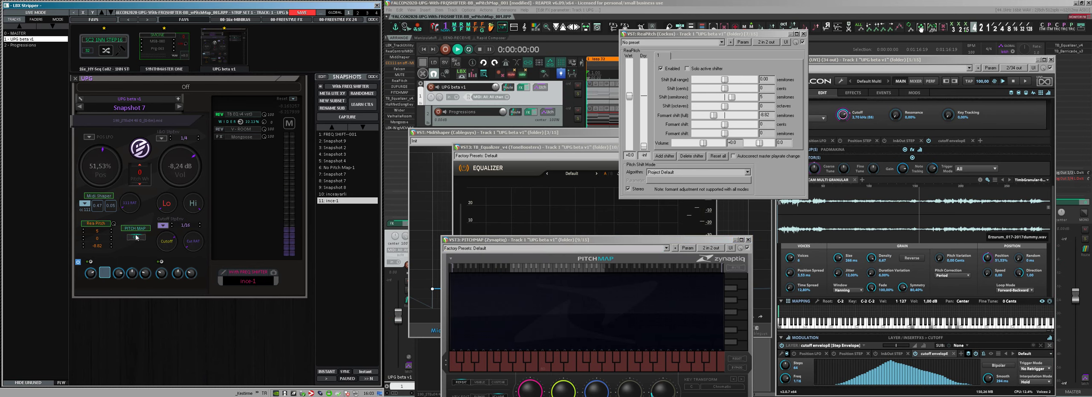
{"action": "key", "text": "space"}
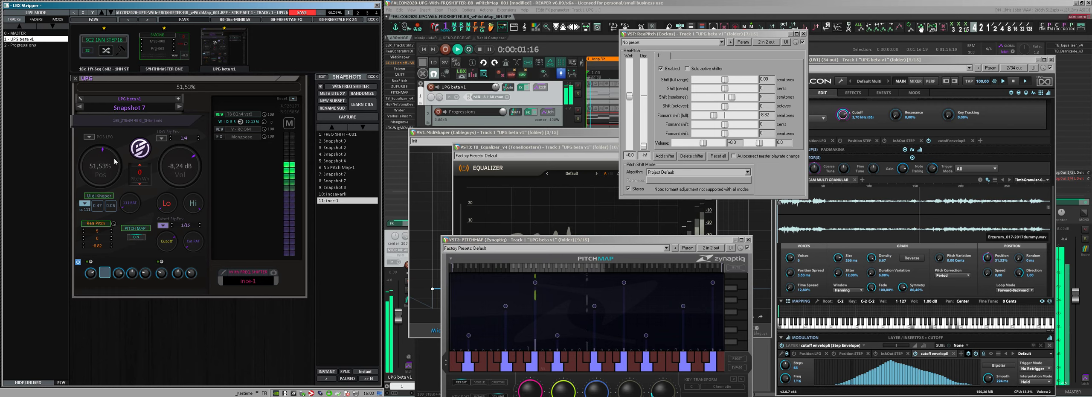
Switch through several chord progression MIDI files, restarting playback to hear each one through Pitch Map.
{"action": "left_click", "coordinate": [127, 123]}
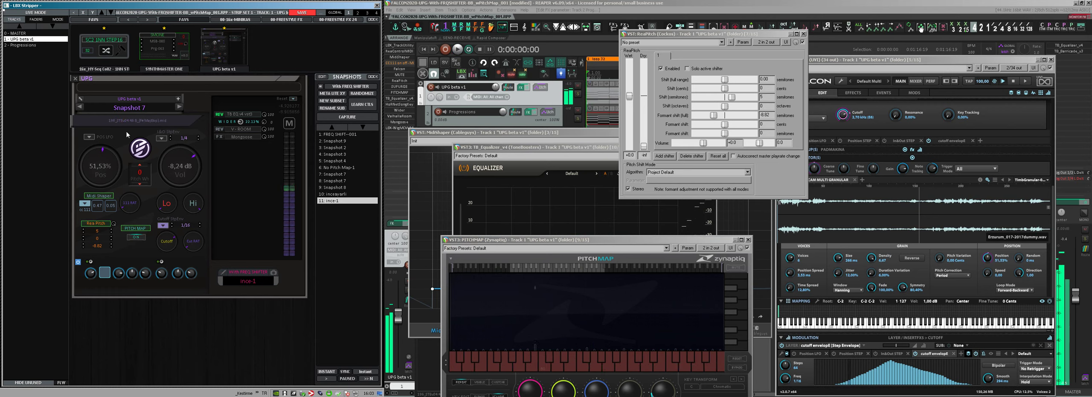
{"action": "key", "text": "space"}
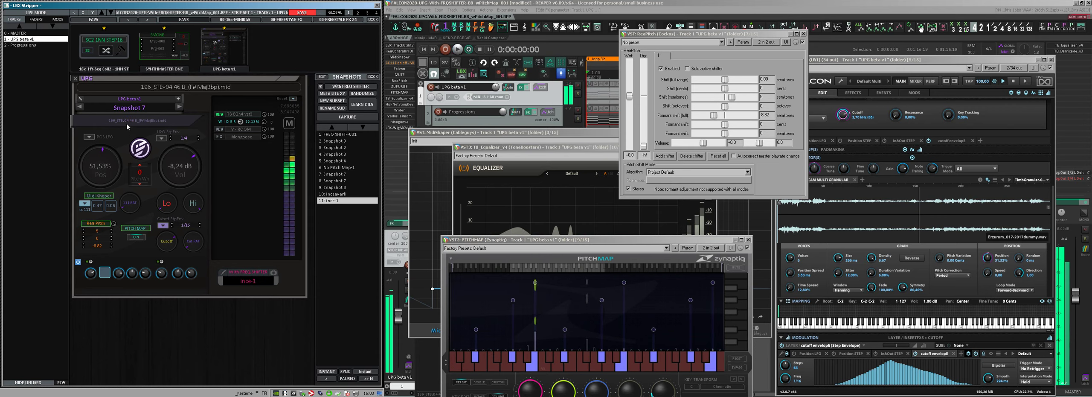
{"action": "left_click", "coordinate": [126, 123]}
{"action": "key", "text": "space"}
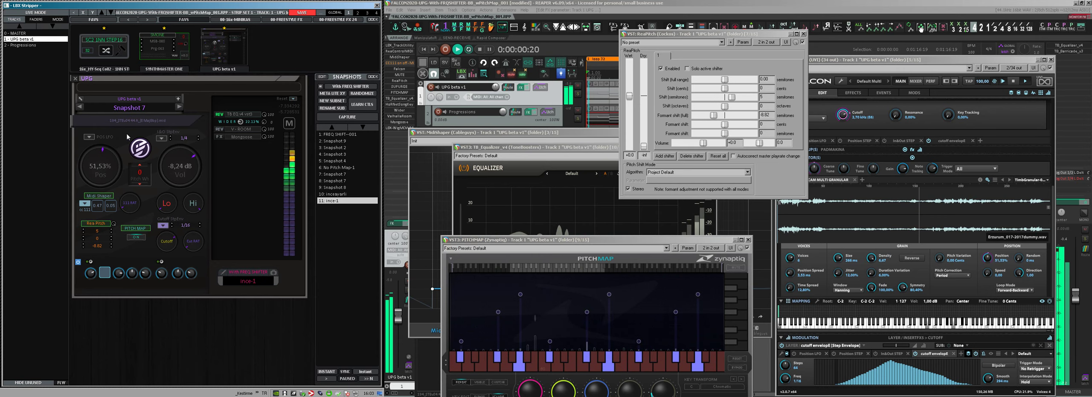
{"action": "left_click", "coordinate": [127, 132]}
{"action": "left_click", "coordinate": [131, 119]}
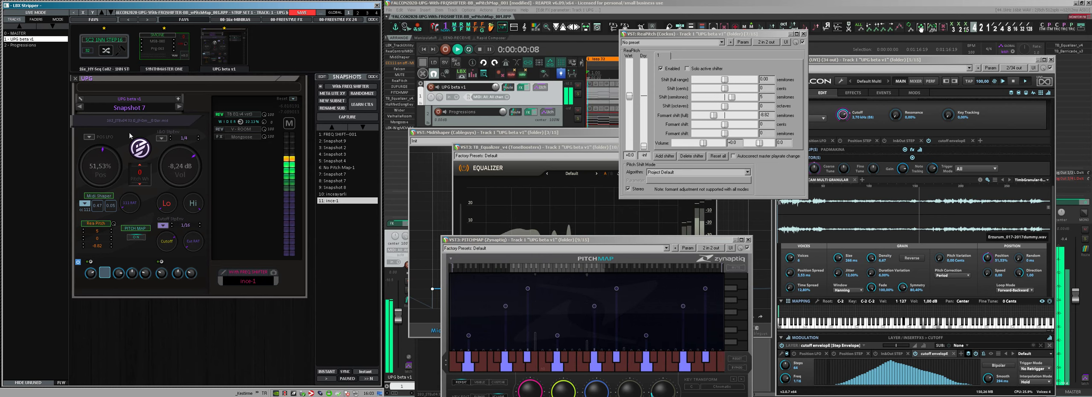
Lower the ReaPitch semitone shift below zero in stages, restarting playback to hear the changes.
{"action": "left_click_drag", "start_coordinate": [97, 231], "coordinate": [97, 237]}
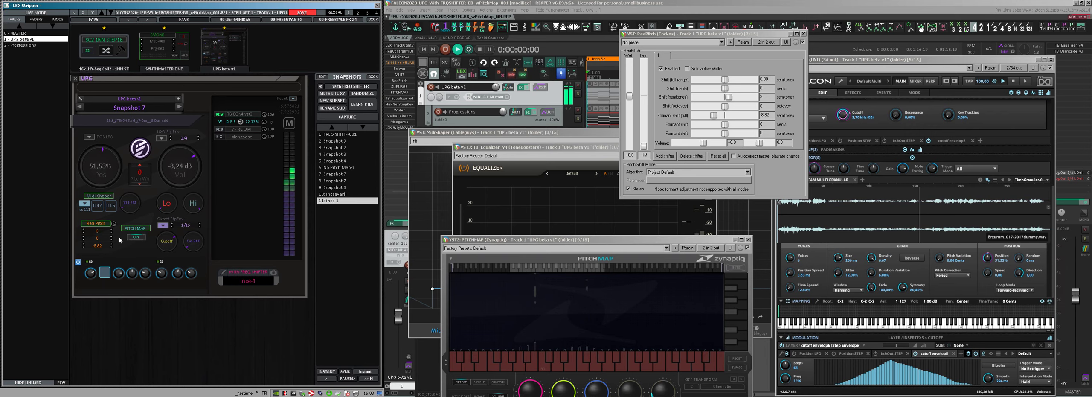
{"action": "key", "text": "space"}
{"action": "left_click_drag", "start_coordinate": [107, 240], "coordinate": [117, 244]}
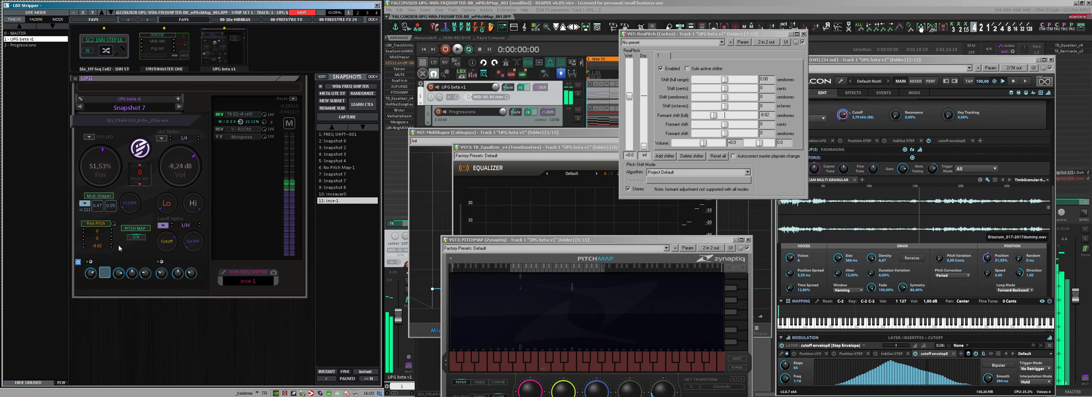
{"action": "key", "text": "space"}
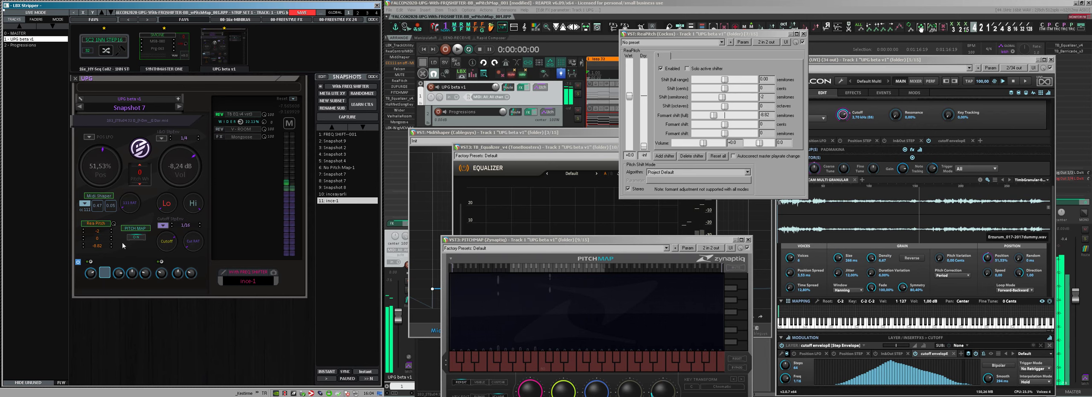
Set the ReaPitch semitone shift to 5 and bypass Pitch Map on ince-1 during playback, with MidiShaper brought into view.
{"action": "key", "text": "space"}
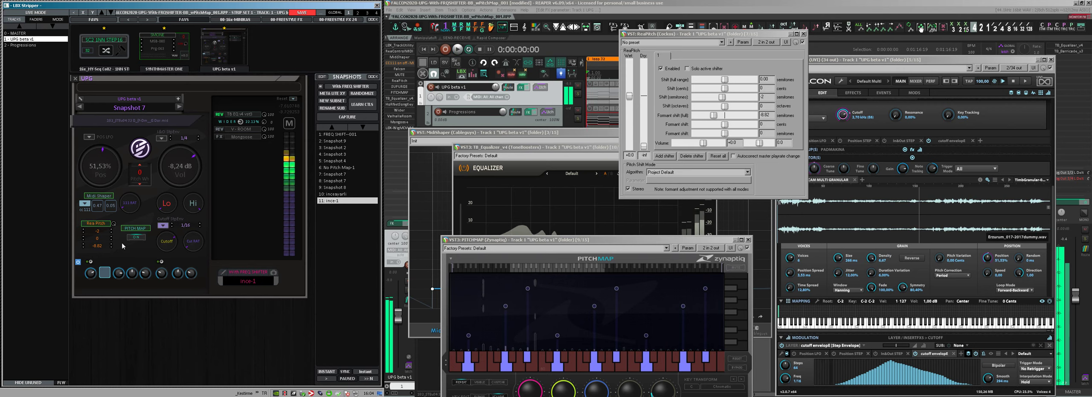
{"action": "key", "text": "space"}
{"action": "key", "text": "space"}
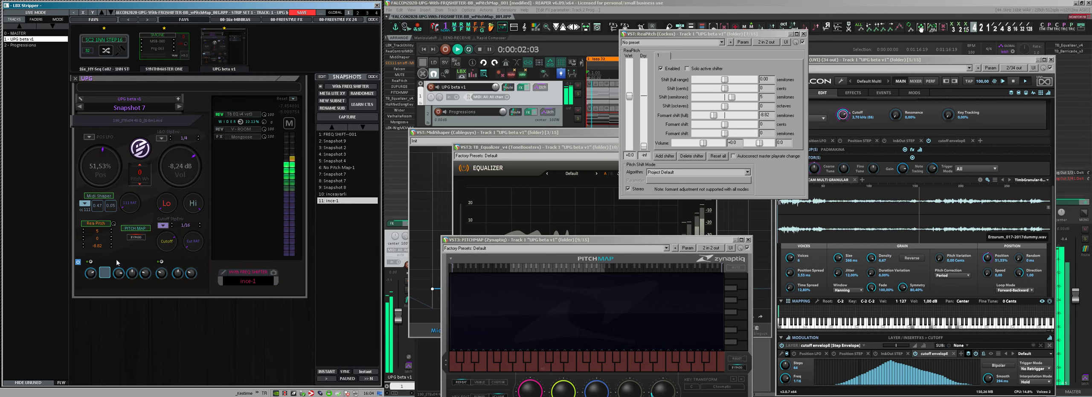
{"action": "left_click", "coordinate": [78, 262]}
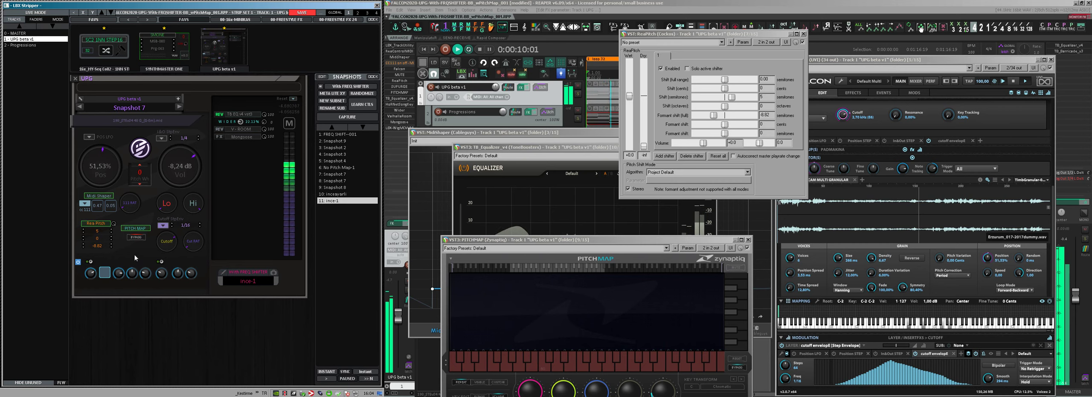
{"action": "left_click", "coordinate": [135, 230]}
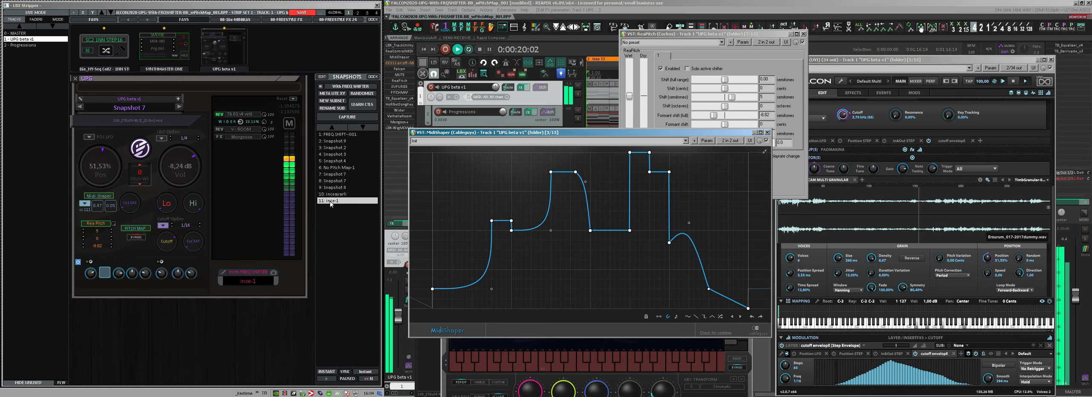
{"action": "left_click", "coordinate": [244, 335]}
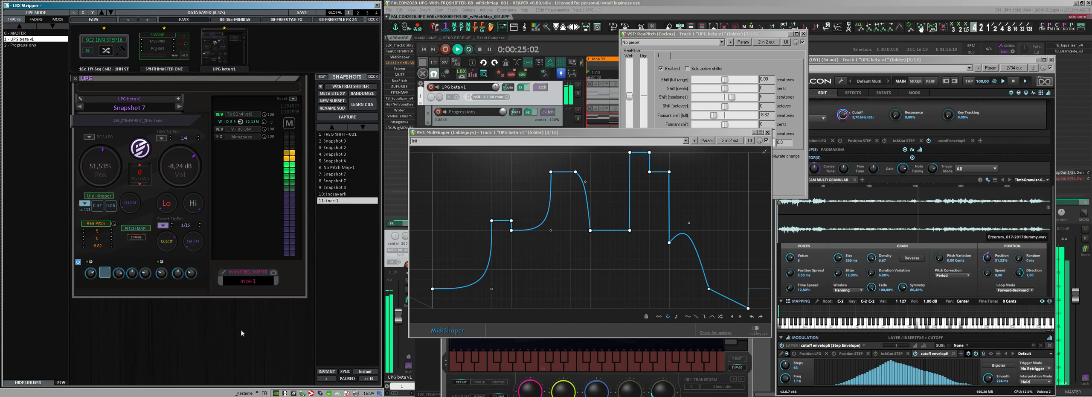
Load the ninth snapshot, set its volume to -6.30 dB during playback and overwrite the snapshot with the change.
{"action": "key", "text": "space"}
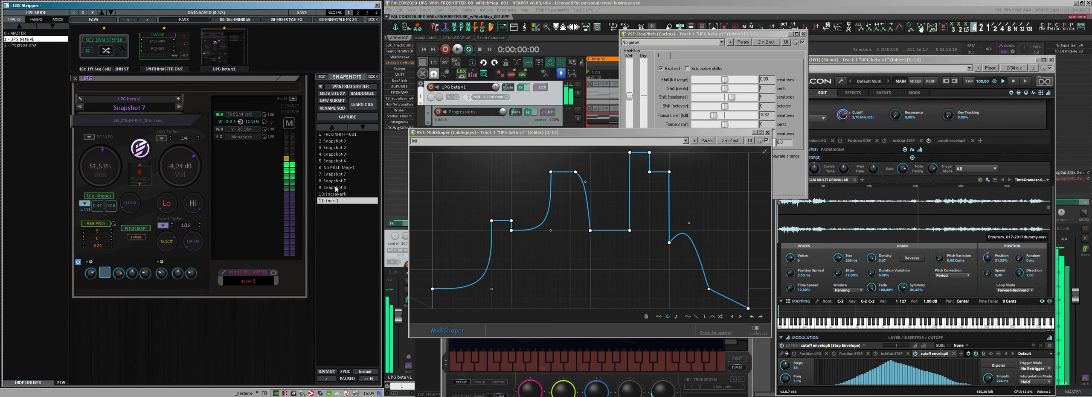
{"action": "left_click", "coordinate": [337, 189]}
{"action": "key", "text": "space"}
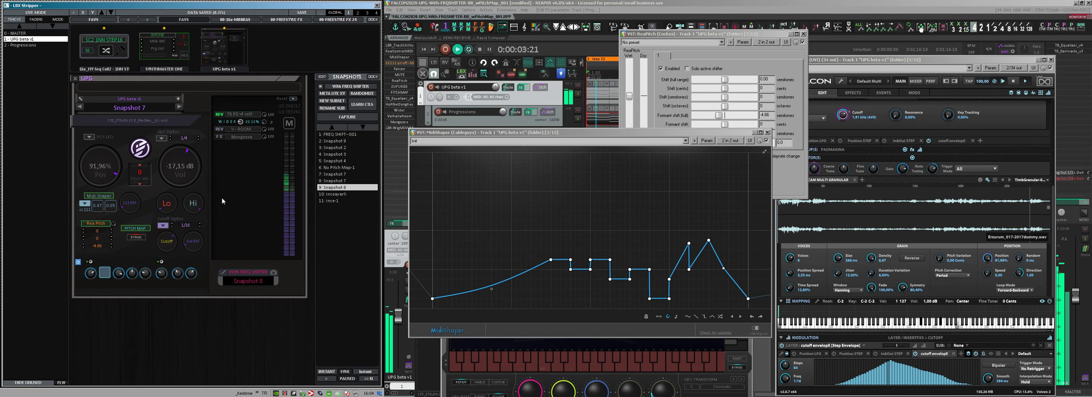
{"action": "scroll", "coordinate": [185, 171], "scroll_direction": "up", "scroll_amount": 5}
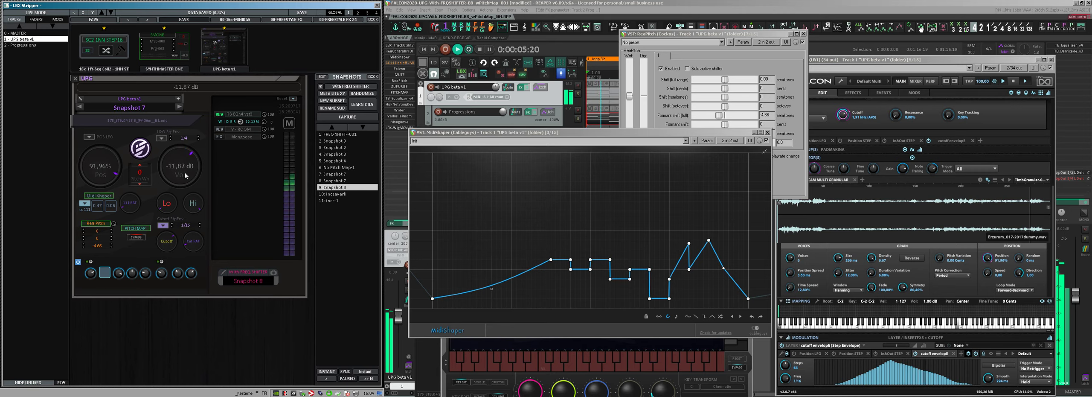
{"action": "scroll", "coordinate": [184, 172], "scroll_direction": "up", "scroll_amount": 2}
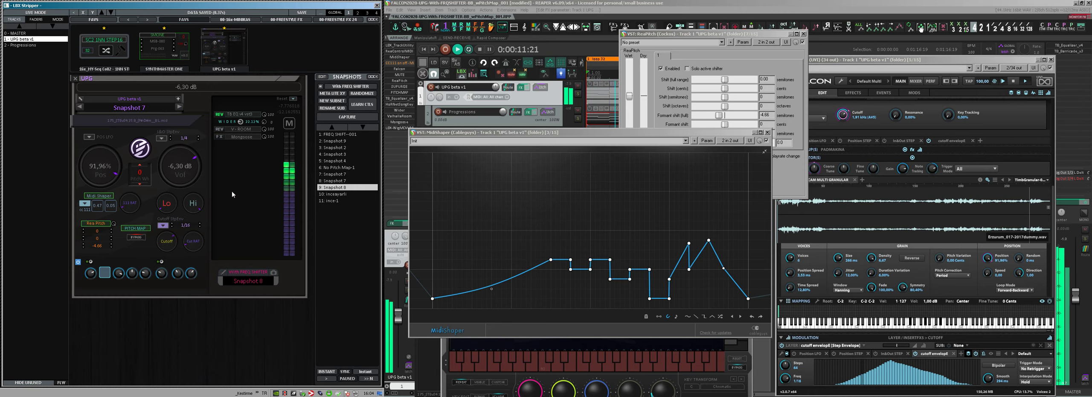
{"action": "right_click", "coordinate": [329, 190]}
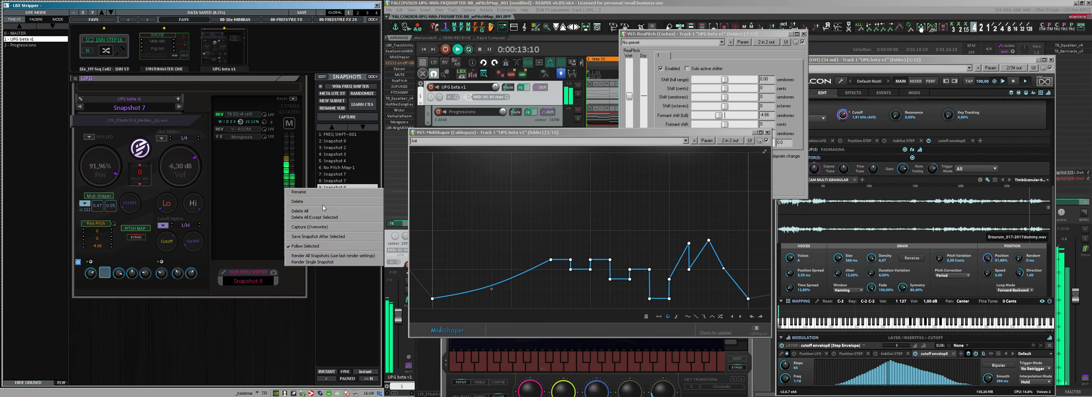
{"action": "left_click", "coordinate": [314, 227]}
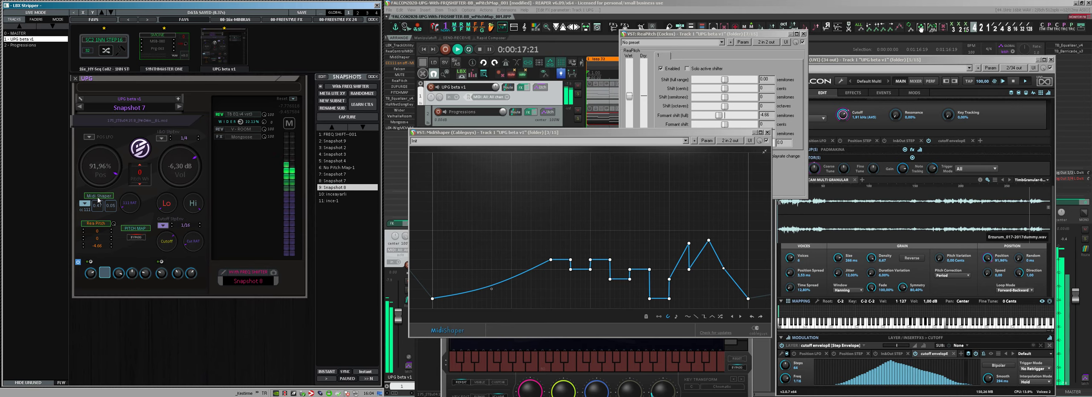
Try different ReaPitch shift values on the ninth snapshot, restarting playback to hear each one, and reload the snapshot.
{"action": "left_click", "coordinate": [91, 224]}
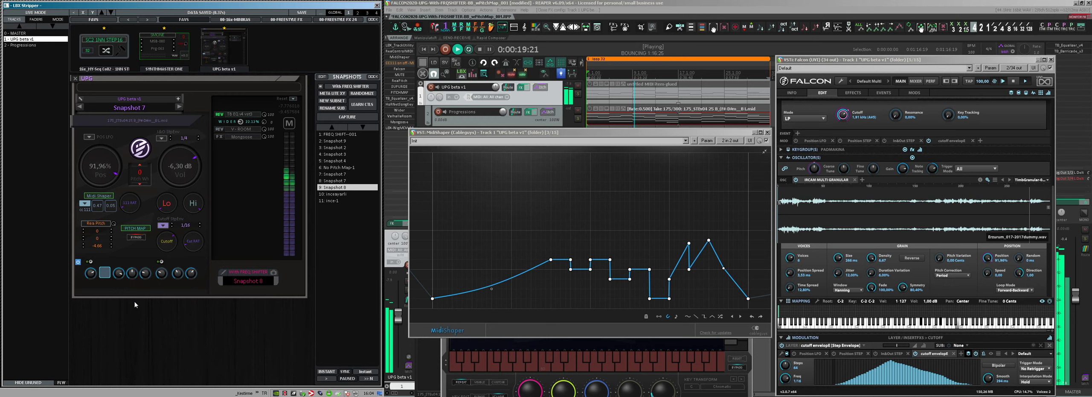
{"action": "key", "text": "space"}
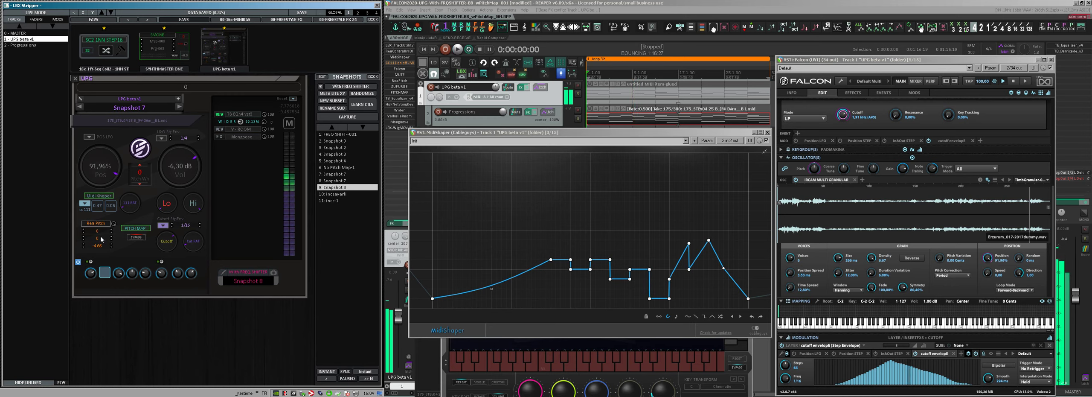
{"action": "scroll", "coordinate": [98, 232], "scroll_direction": "up", "scroll_amount": 1}
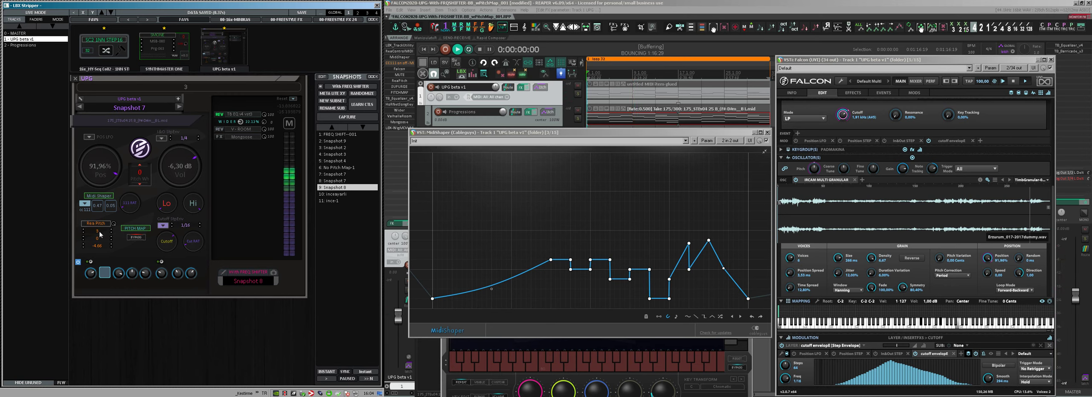
{"action": "key", "text": "space"}
{"action": "key", "text": "space"}
{"action": "key", "text": "space"}
{"action": "scroll", "coordinate": [103, 233], "scroll_direction": "up", "scroll_amount": 1}
{"action": "scroll", "coordinate": [103, 234], "scroll_direction": "up", "scroll_amount": 2}
{"action": "key", "text": "space"}
{"action": "left_click", "coordinate": [325, 190]}
{"action": "key", "text": "space"}
{"action": "key", "text": "space"}
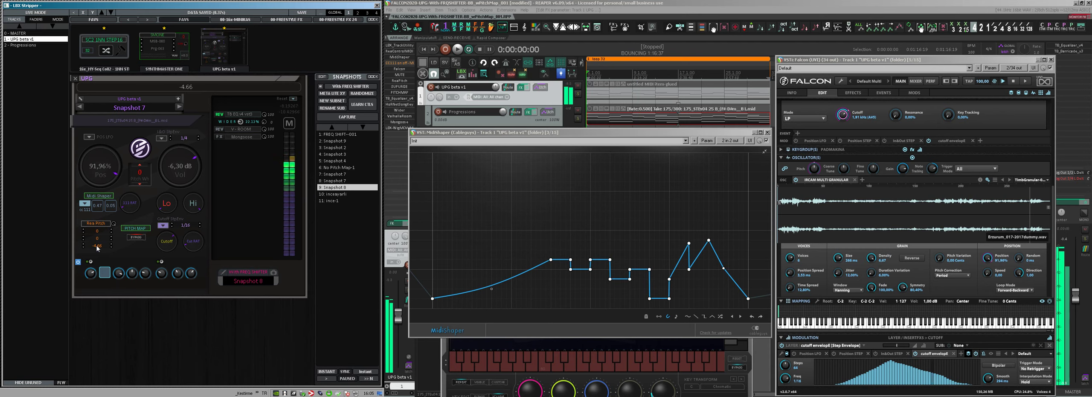
Try raising and lowering the ReaPitch formant shift on the ninth snapshot with the plug-in window open.
{"action": "left_click_drag", "start_coordinate": [99, 244], "coordinate": [99, 230]}
{"action": "left_click", "coordinate": [96, 222]}
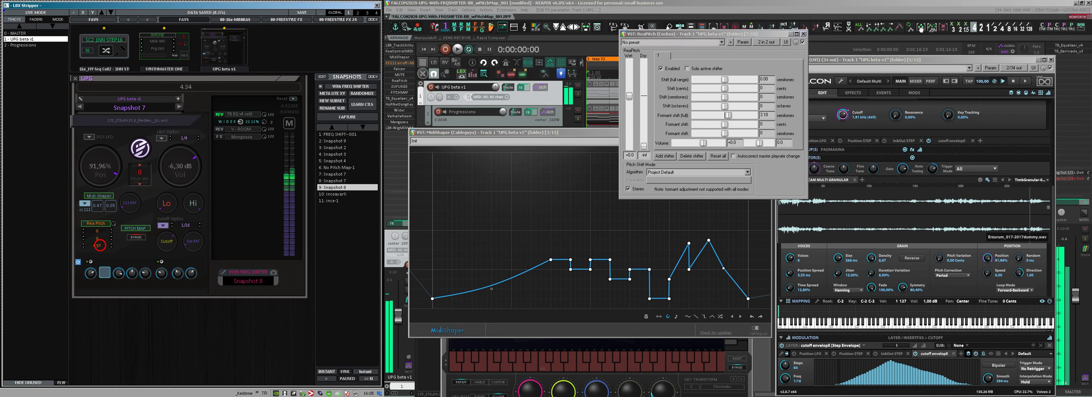
{"action": "key", "text": "space"}
{"action": "scroll", "coordinate": [101, 244], "scroll_direction": "down", "scroll_amount": 9}
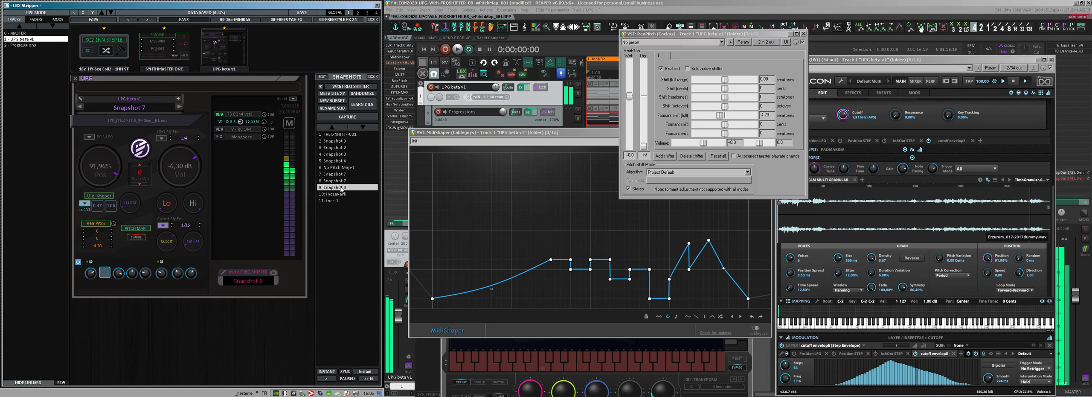
{"action": "left_click", "coordinate": [96, 223]}
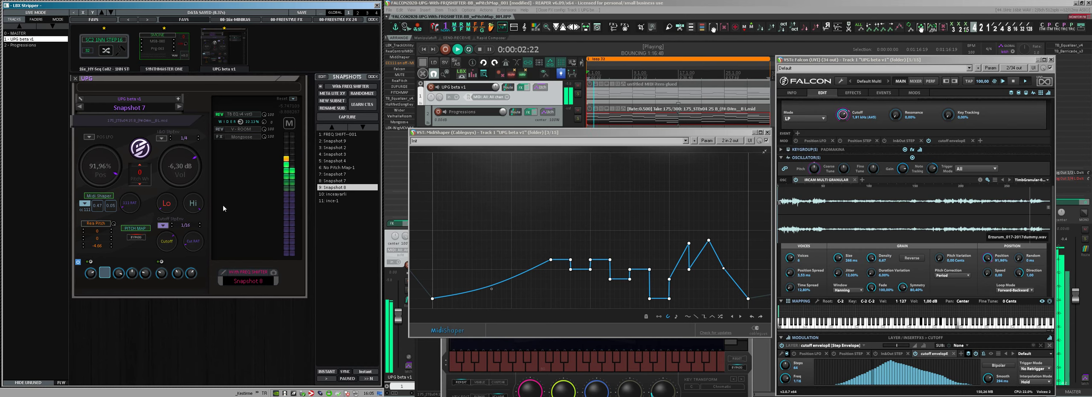
Play the eighth snapshot, Snapshot 7, raise its volume to -0.38 dB and overwrite the snapshot.
{"action": "key", "text": "space"}
{"action": "key", "text": "space"}
{"action": "mouse_move", "coordinate": [181, 174]}
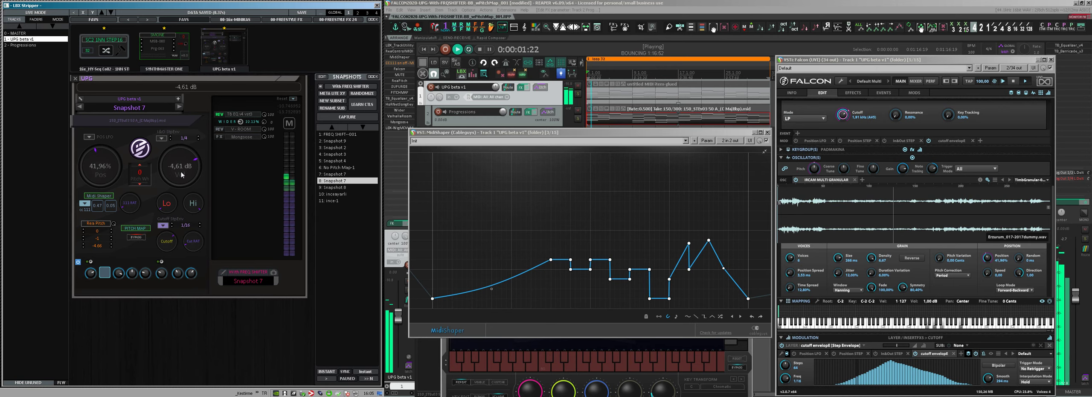
{"action": "scroll", "coordinate": [181, 174], "scroll_direction": "up", "scroll_amount": 3}
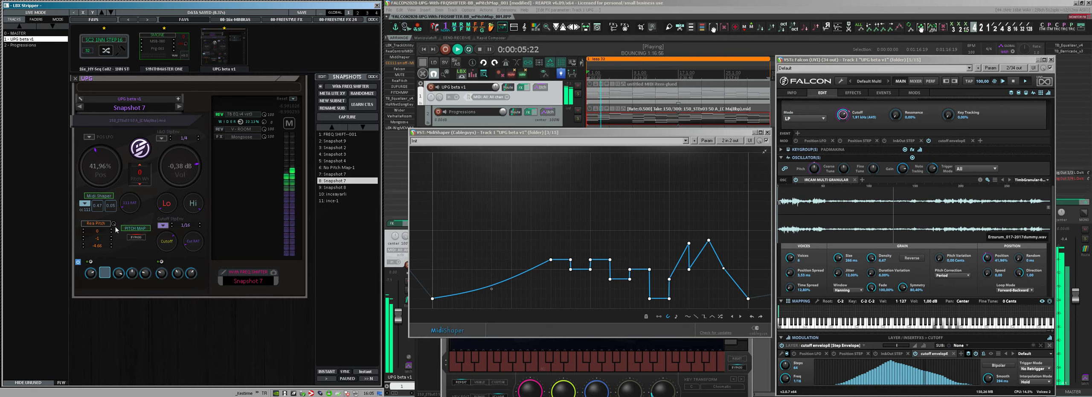
{"action": "right_click", "coordinate": [332, 182]}
{"action": "left_click", "coordinate": [307, 215]}
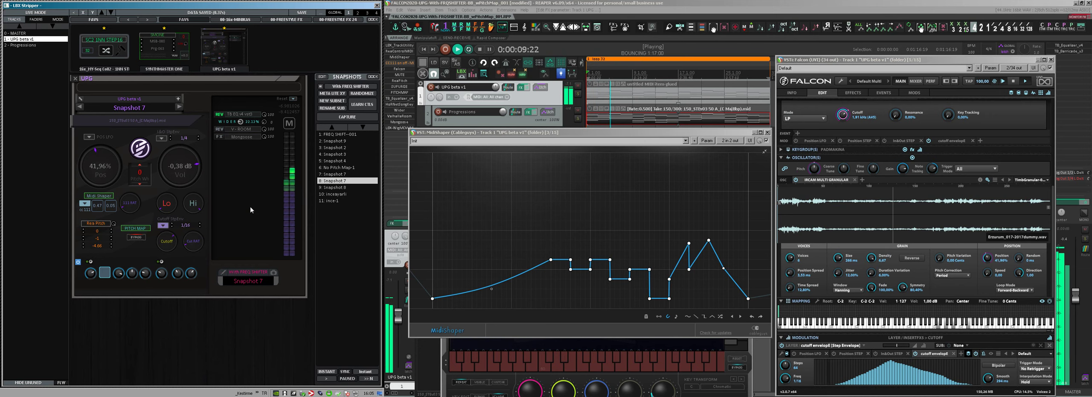
Open TB_Equalizer, reposition its window and compare its curves on inceayarli and the eighth snapshot, restarting playback.
{"action": "left_click", "coordinate": [236, 115]}
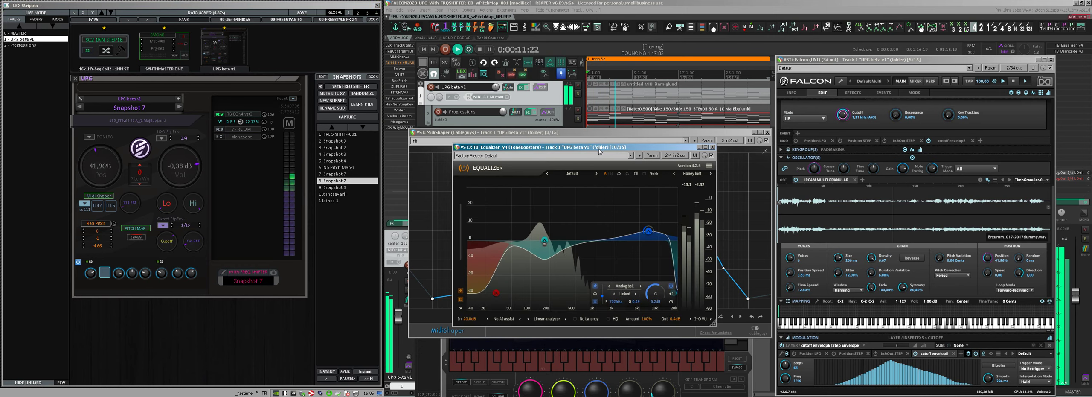
{"action": "left_click_drag", "start_coordinate": [600, 152], "coordinate": [645, 148]}
{"action": "key", "text": "space"}
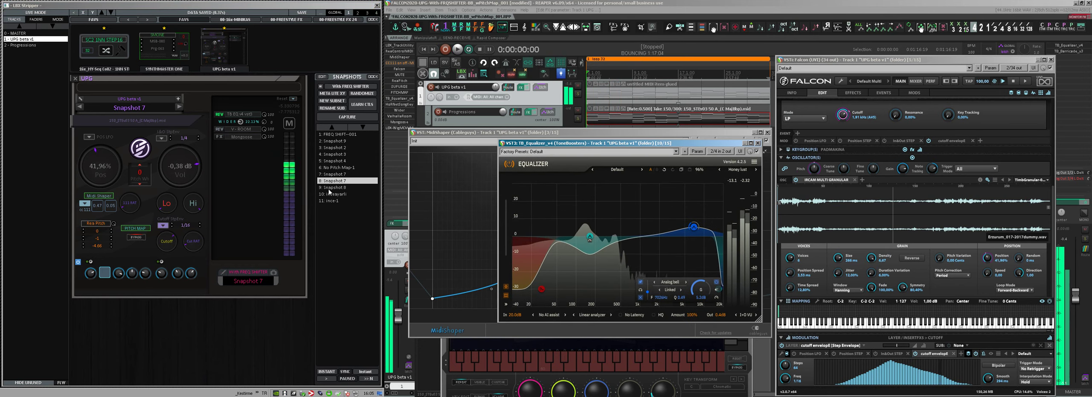
{"action": "left_click", "coordinate": [331, 194]}
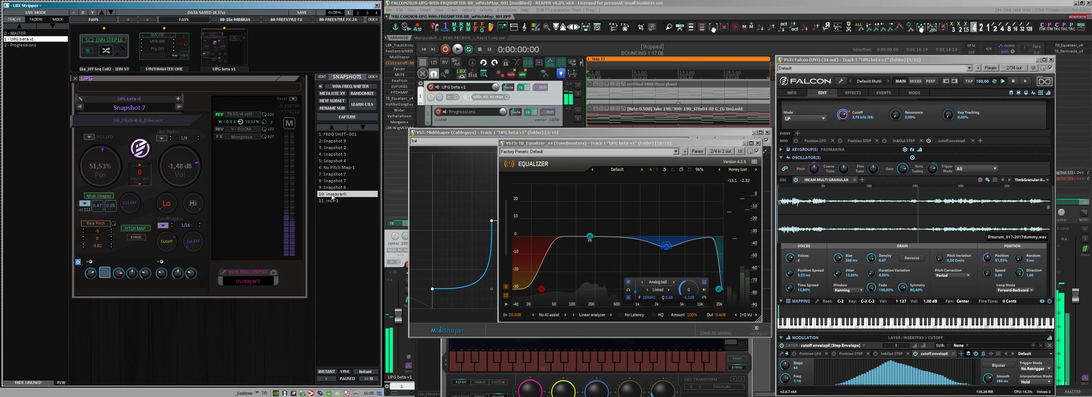
{"action": "left_click", "coordinate": [332, 181]}
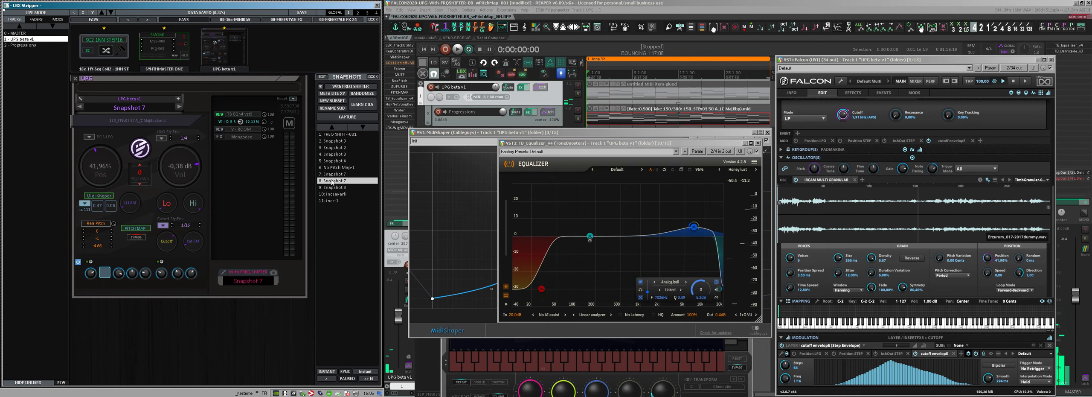
{"action": "key", "text": "space"}
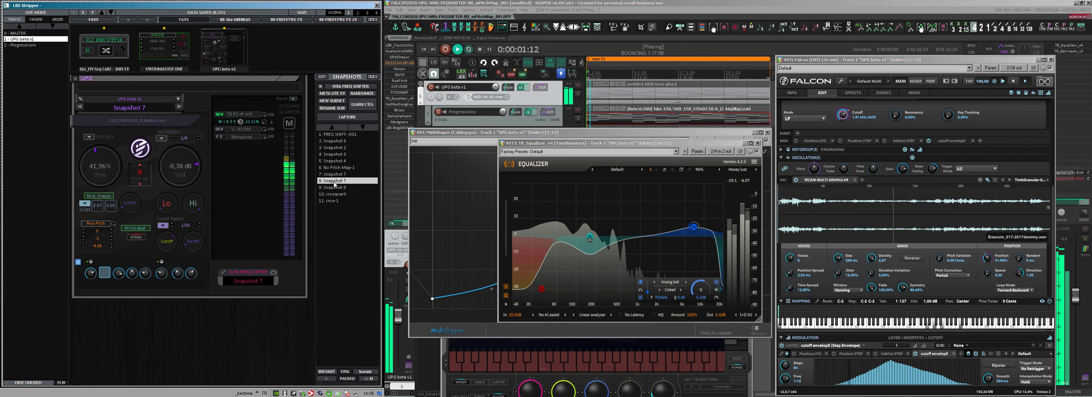
{"action": "key", "text": "space"}
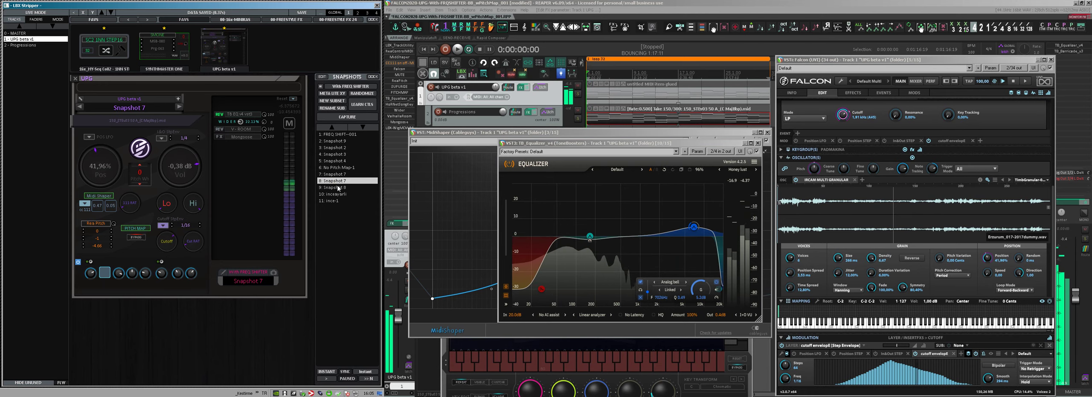
{"action": "key", "text": "space"}
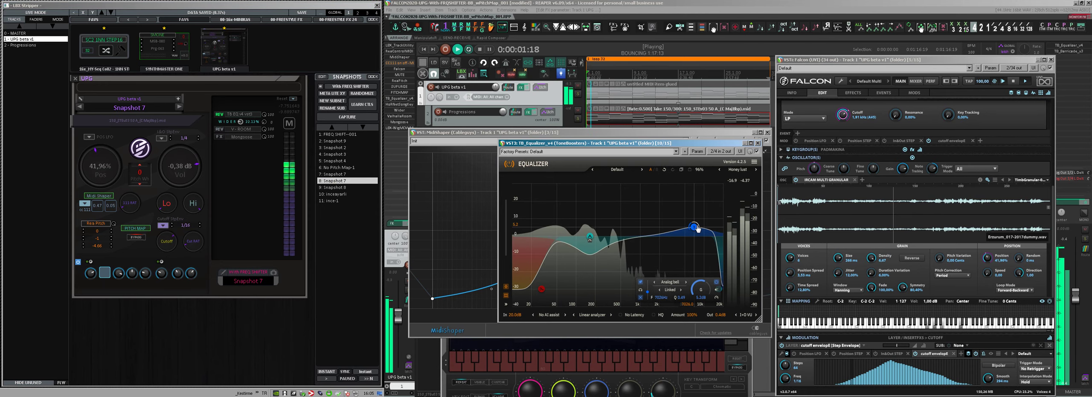
Turn the eighth snapshot's high-band equalizer boost into a dip, compare it with the ninth snapshot, and raise the low-cut node.
{"action": "left_click_drag", "start_coordinate": [695, 227], "coordinate": [674, 253]}
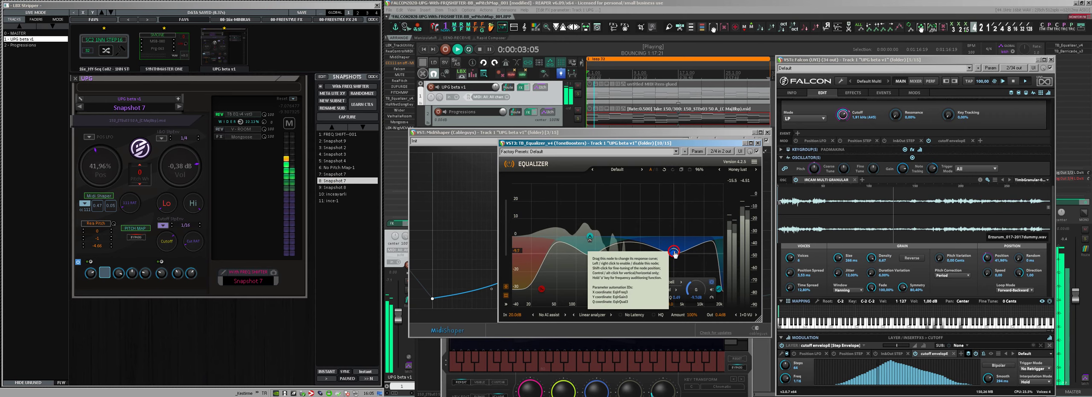
{"action": "left_click", "coordinate": [334, 188]}
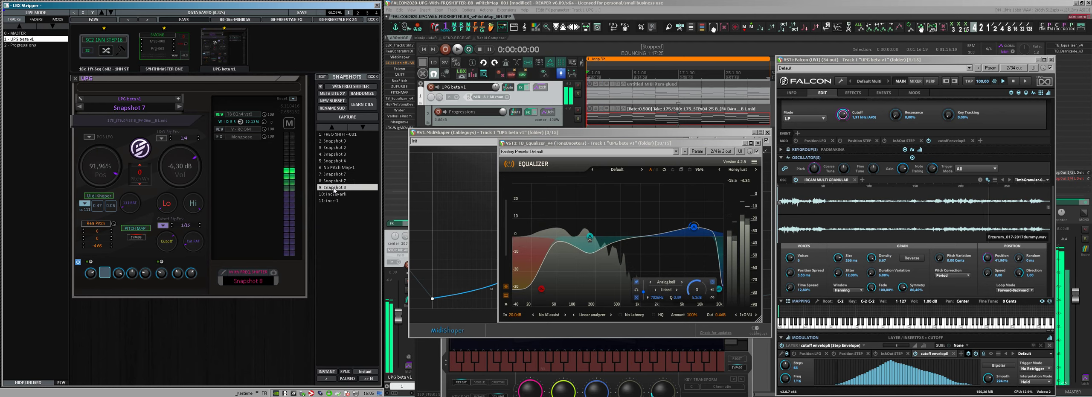
{"action": "left_click", "coordinate": [335, 181]}
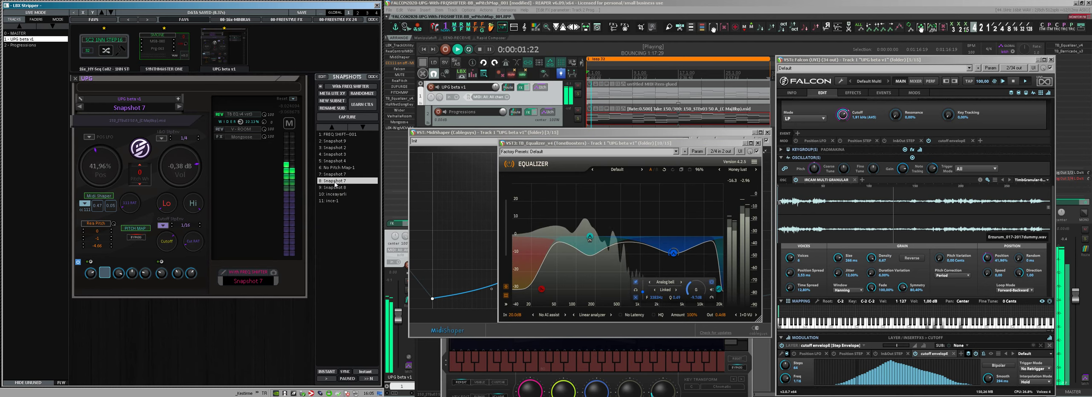
{"action": "left_click_drag", "start_coordinate": [542, 289], "coordinate": [584, 255]}
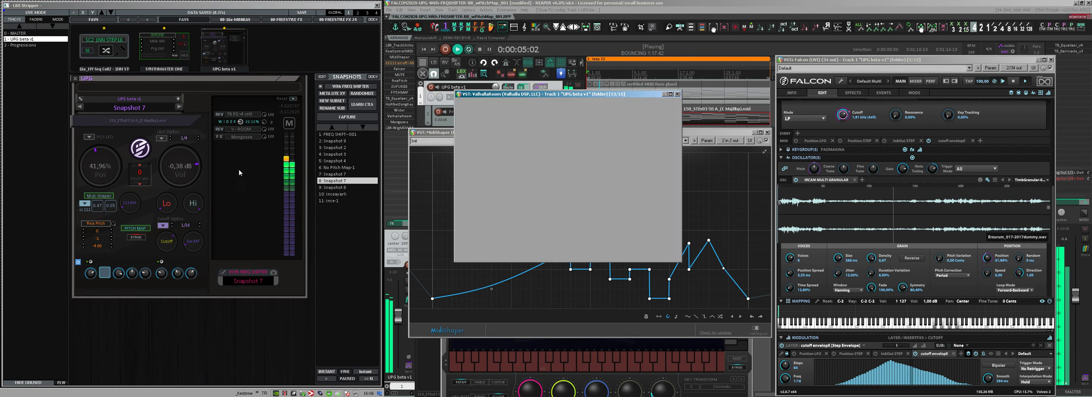
Restart playback and set the ValhallaRoom reverb mix to 95.5%.
{"action": "key", "text": "space"}
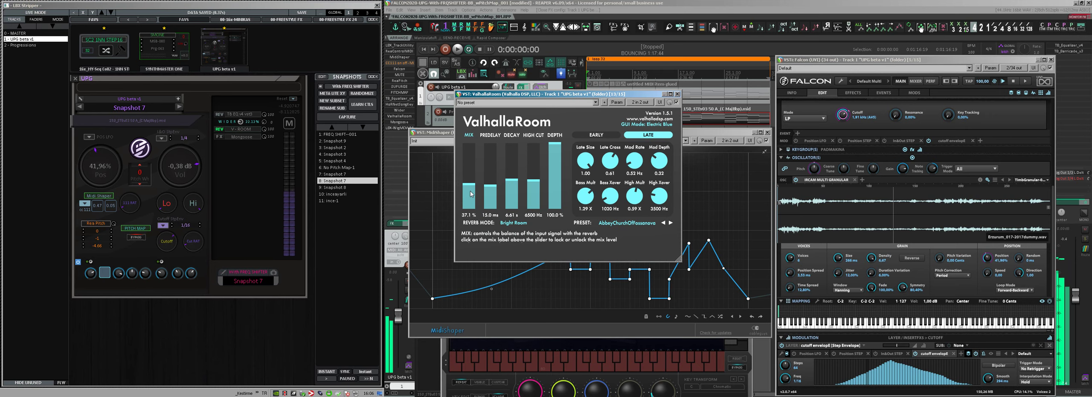
{"action": "key", "text": "space"}
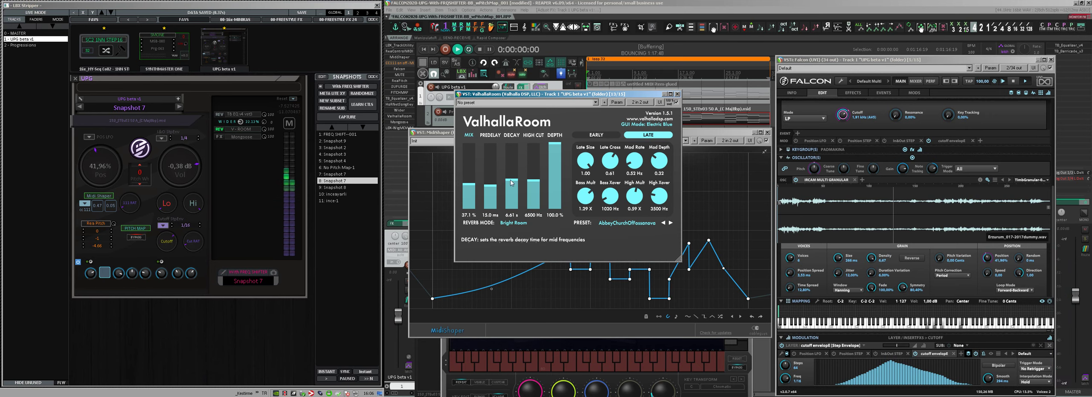
{"action": "left_click_drag", "start_coordinate": [466, 193], "coordinate": [469, 146]}
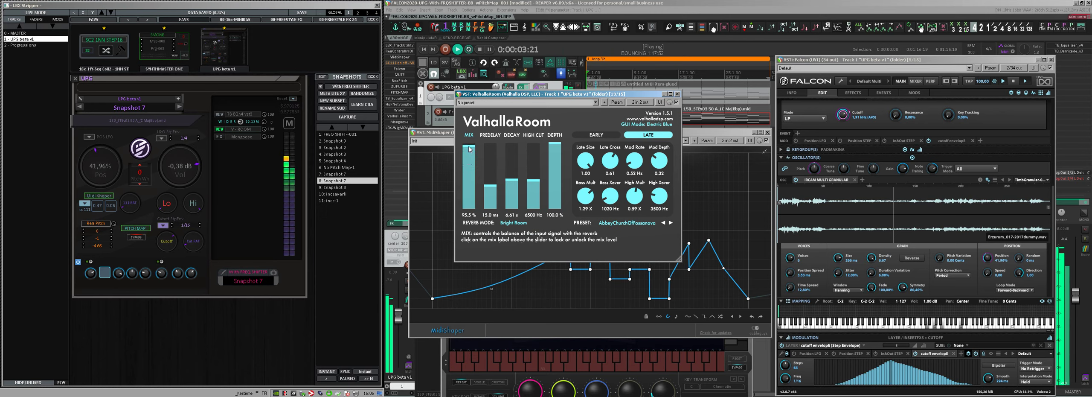
Try ValhallaRoom at 100% mix, 0.29 s decay, 11480 Hz high cut and 36.5% depth, and reload the eighth snapshot.
{"action": "left_click", "coordinate": [331, 181]}
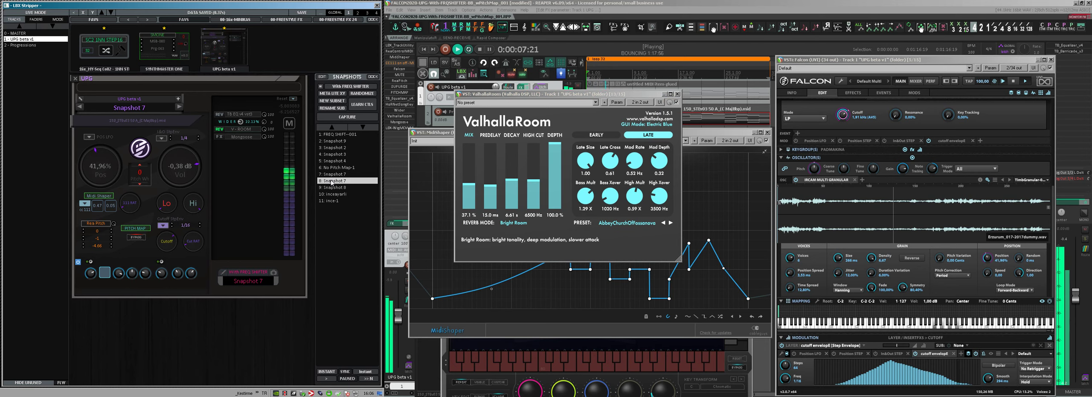
{"action": "key", "text": "space"}
{"action": "left_click_drag", "start_coordinate": [535, 179], "coordinate": [538, 162]}
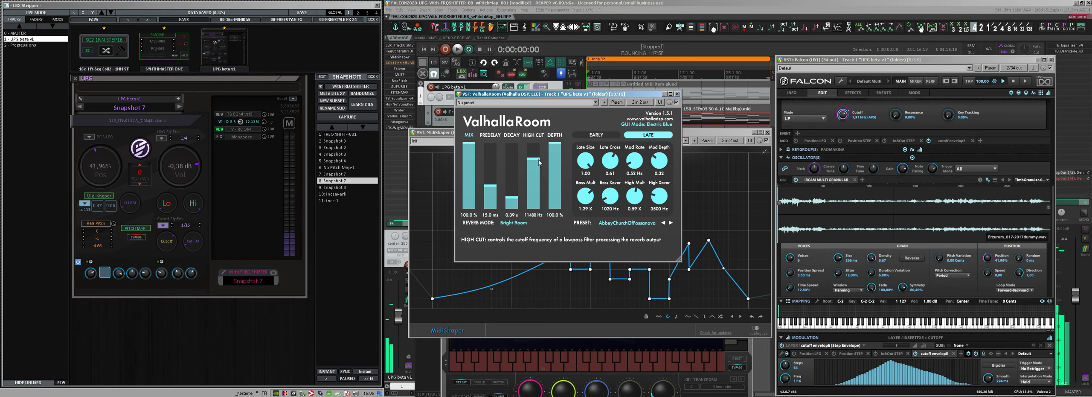
{"action": "left_click", "coordinate": [555, 184]}
{"action": "key", "text": "space"}
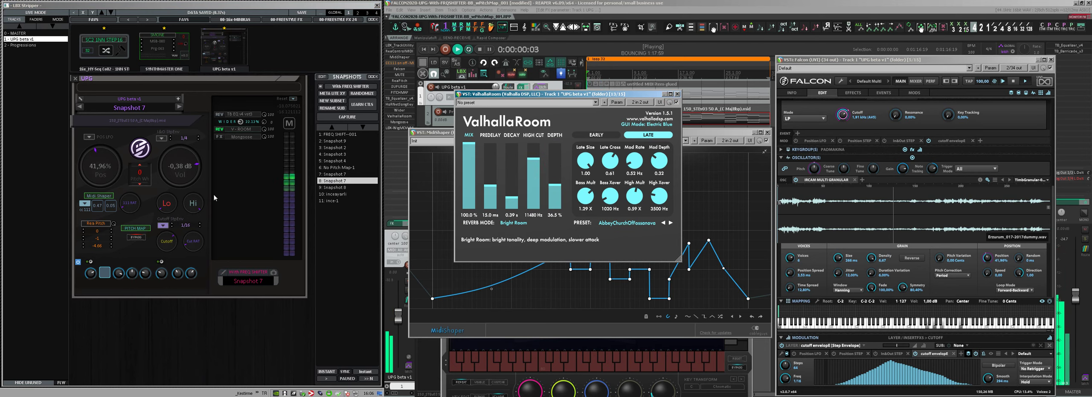
{"action": "left_click", "coordinate": [332, 181]}
{"action": "key", "text": "space"}
{"action": "key", "text": "space"}
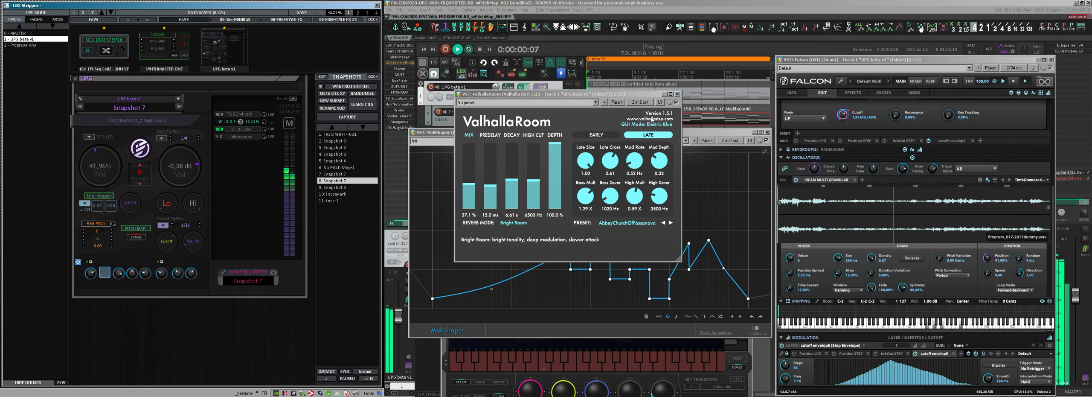
Close the ValhallaRoom window and stop playback.
{"action": "left_click", "coordinate": [677, 94]}
{"action": "left_click", "coordinate": [249, 175]}
{"action": "key", "text": "space"}
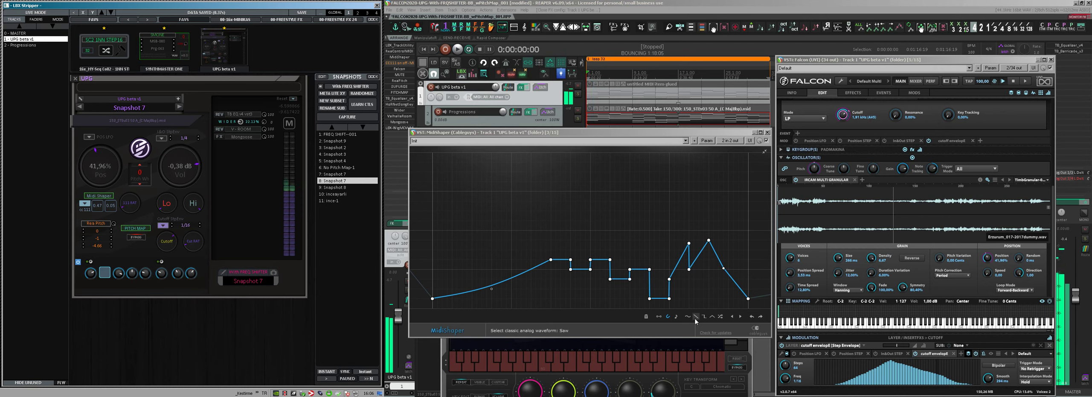
Try a stepped curve over the first half of the MidiShaper graph during playback, and restore the eighth snapshot's curve.
{"action": "mouse_move", "coordinate": [465, 291]}
{"action": "left_mouse_down"}
{"action": "mouse_move", "coordinate": [455, 234]}
{"action": "mouse_move", "coordinate": [504, 197]}
{"action": "mouse_move", "coordinate": [511, 251]}
{"action": "mouse_move", "coordinate": [538, 298]}
{"action": "mouse_move", "coordinate": [443, 261]}
{"action": "mouse_move", "coordinate": [443, 214]}
{"action": "mouse_move", "coordinate": [464, 247]}
{"action": "mouse_move", "coordinate": [443, 174]}
{"action": "mouse_move", "coordinate": [454, 244]}
{"action": "mouse_move", "coordinate": [466, 188]}
{"action": "mouse_move", "coordinate": [470, 270]}
{"action": "mouse_move", "coordinate": [501, 183]}
{"action": "mouse_move", "coordinate": [565, 204]}
{"action": "mouse_move", "coordinate": [591, 181]}
{"action": "left_mouse_up"}
{"action": "key", "text": "space"}
{"action": "key", "text": "space"}
{"action": "key", "text": "space"}
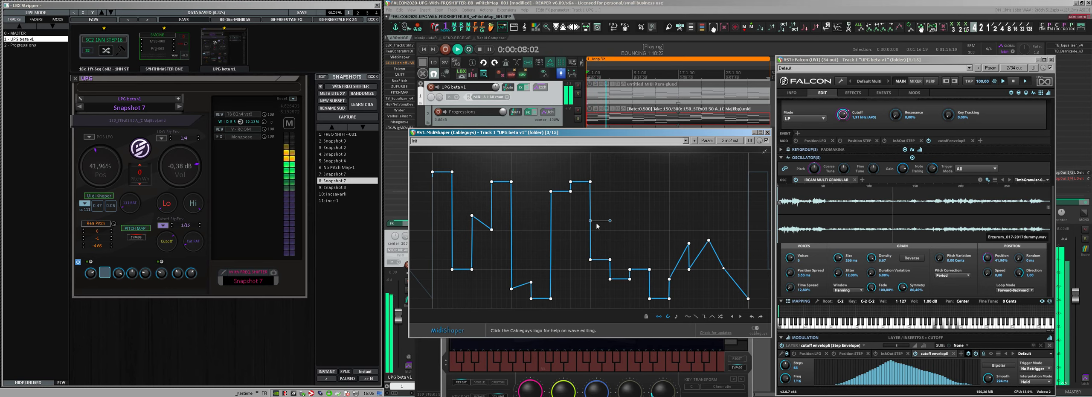
{"action": "key", "text": "space"}
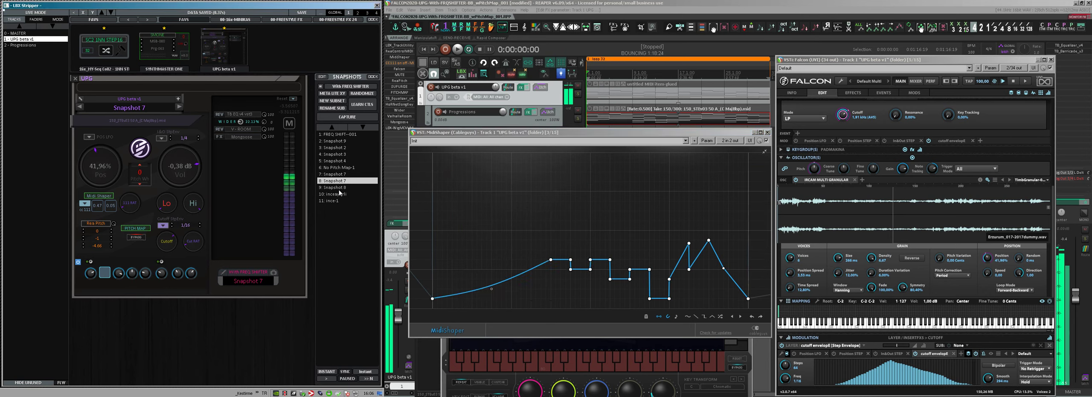
{"action": "key", "text": "space"}
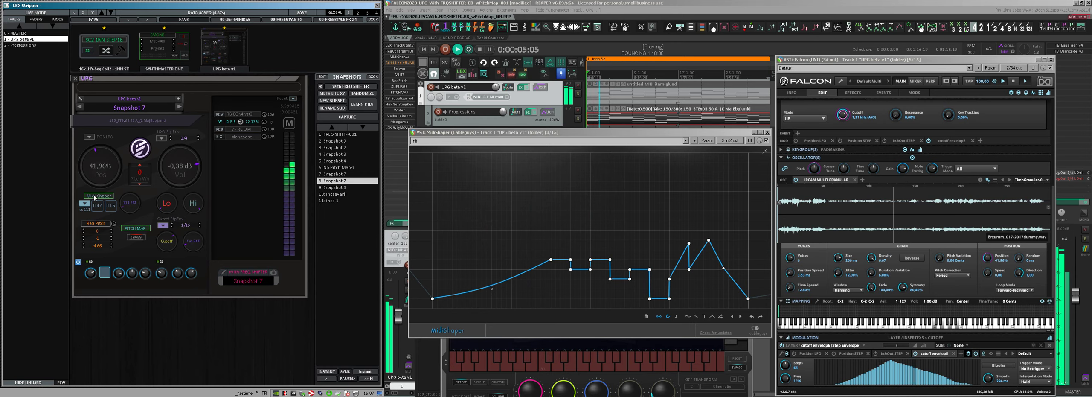
Load the seventh snapshot, raise its volume to -10.36 dB and overwrite it, restarting playback on the eighth snapshot.
{"action": "left_click", "coordinate": [332, 175]}
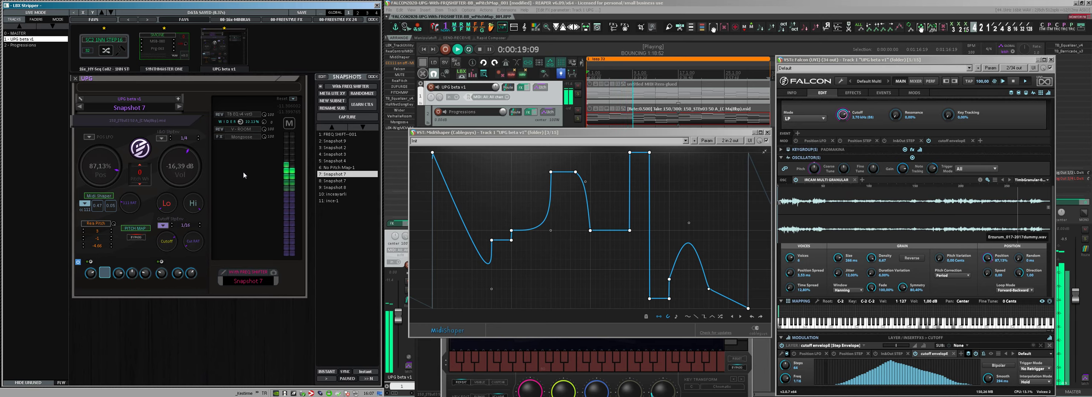
{"action": "scroll", "coordinate": [187, 168], "scroll_direction": "up", "scroll_amount": 4}
{"action": "scroll", "coordinate": [188, 168], "scroll_direction": "up", "scroll_amount": 2}
{"action": "right_click", "coordinate": [324, 174]}
{"action": "left_click", "coordinate": [317, 212]}
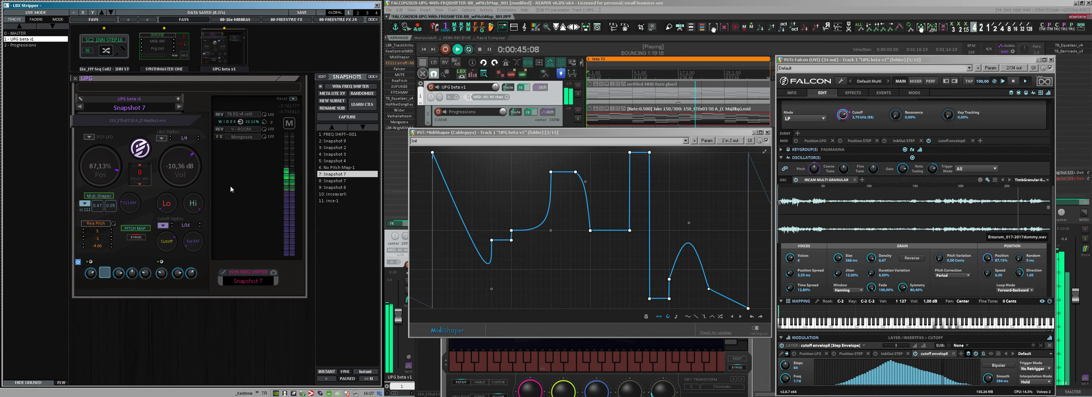
{"action": "key", "text": "space"}
{"action": "key", "text": "space"}
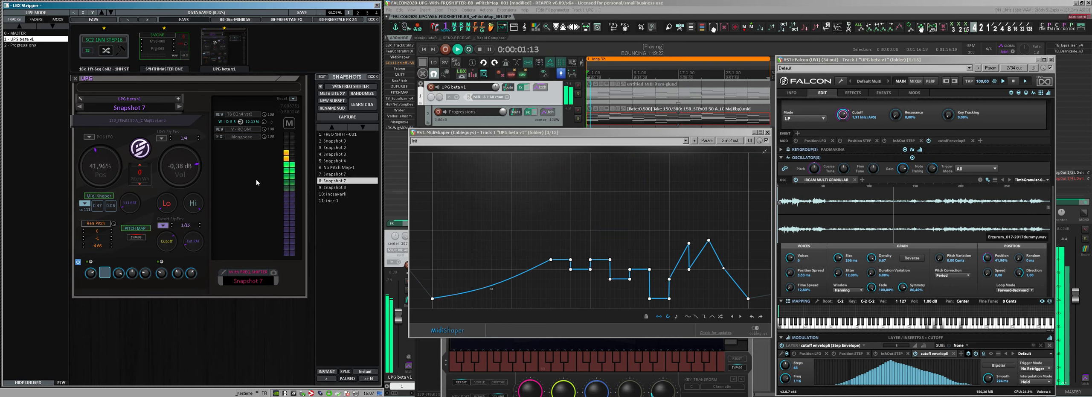
Load the No Pitch Map-1 snapshot, raise its volume to -11.18 dB and overwrite the snapshot.
{"action": "left_click", "coordinate": [334, 168]}
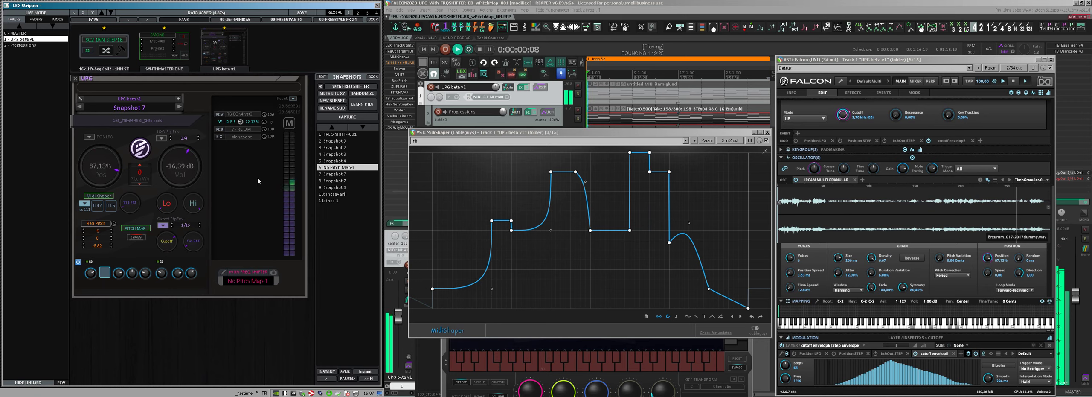
{"action": "mouse_move", "coordinate": [174, 169]}
{"action": "scroll", "coordinate": [174, 169], "scroll_direction": "up", "scroll_amount": 4}
{"action": "scroll", "coordinate": [174, 169], "scroll_direction": "up", "scroll_amount": 1}
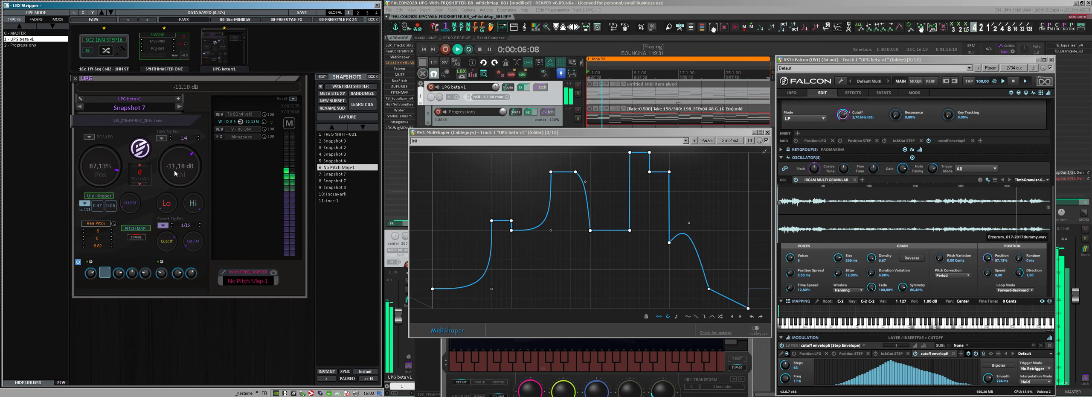
{"action": "right_click", "coordinate": [331, 170]}
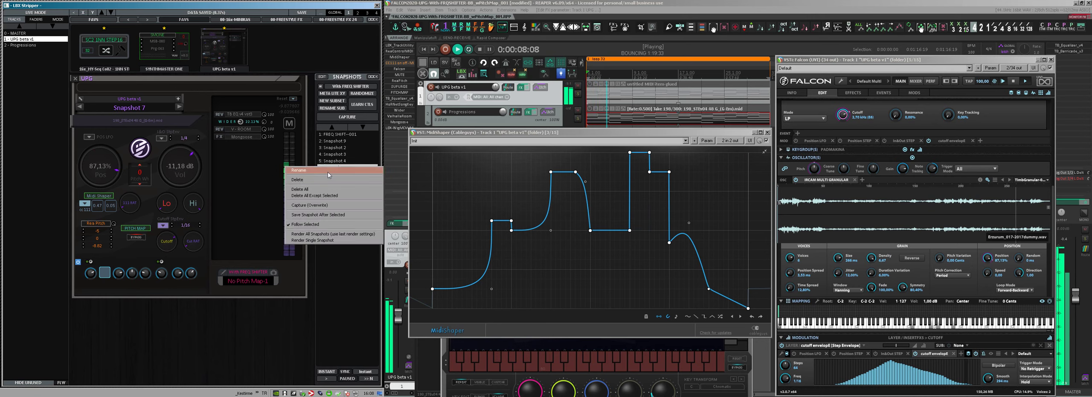
{"action": "left_click", "coordinate": [312, 203]}
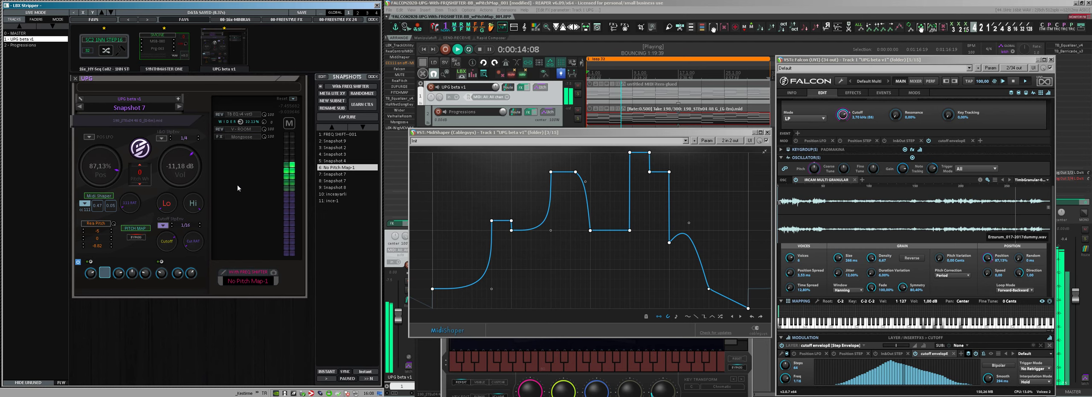
Open TB_Equalizer, turn the high-band boost of No Pitch Map-1 into a dip and overwrite the snapshot.
{"action": "left_click", "coordinate": [236, 115]}
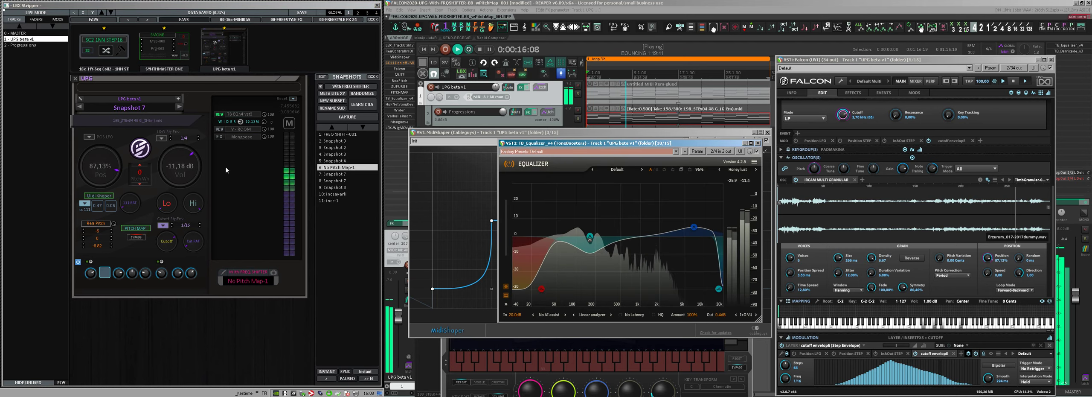
{"action": "left_click_drag", "start_coordinate": [693, 226], "coordinate": [658, 257]}
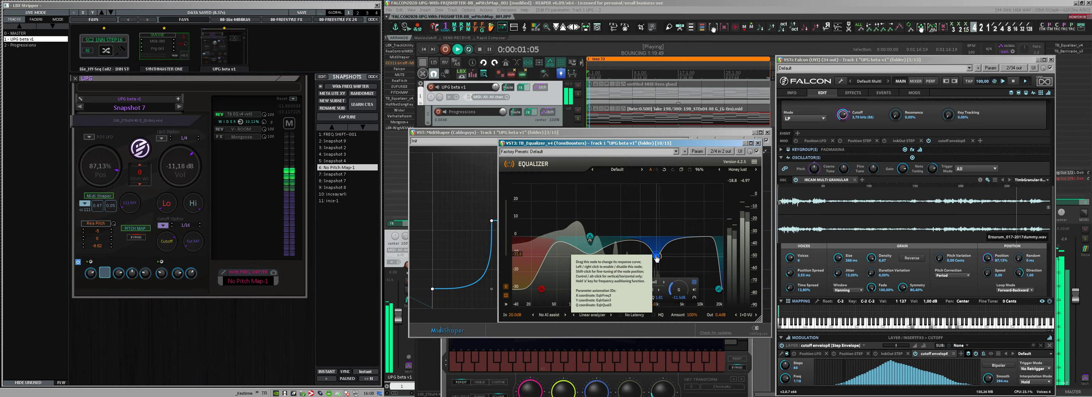
{"action": "right_click", "coordinate": [337, 167]}
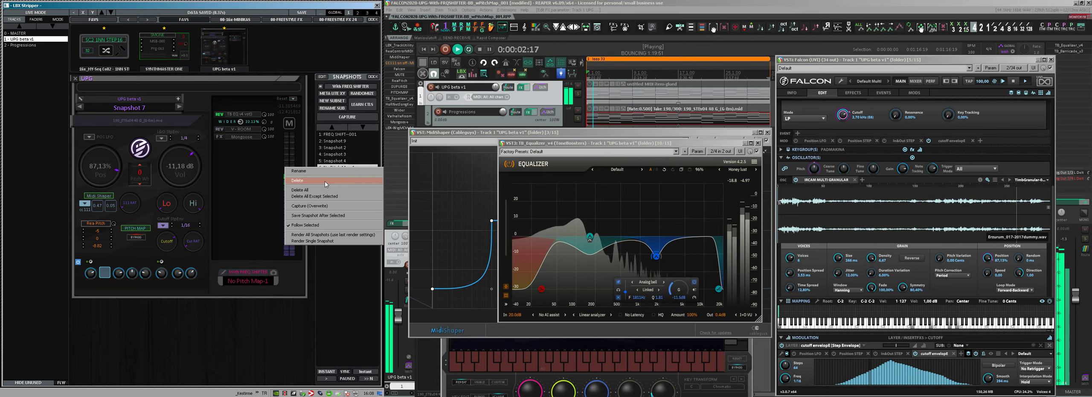
{"action": "left_click", "coordinate": [321, 207]}
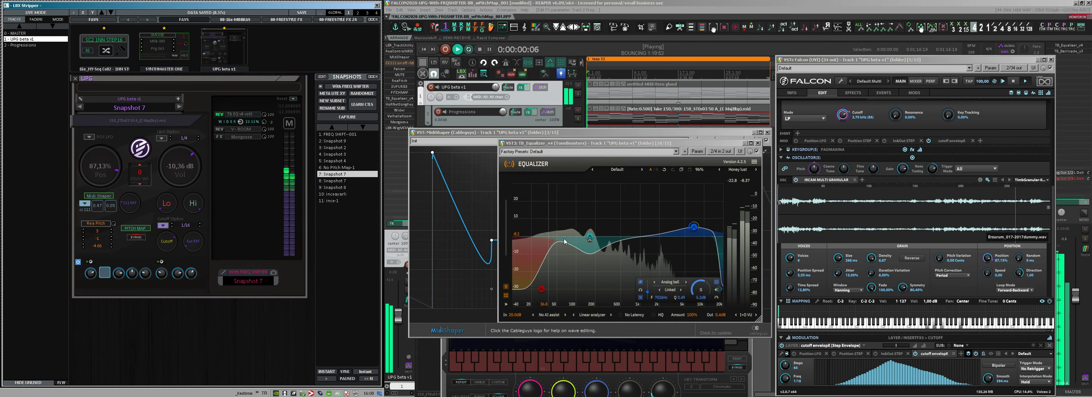
Turn the seventh snapshot's high-band equalizer boost into a deep dip and overwrite that snapshot.
{"action": "left_click_drag", "start_coordinate": [693, 226], "coordinate": [660, 266]}
{"action": "right_click", "coordinate": [324, 174]}
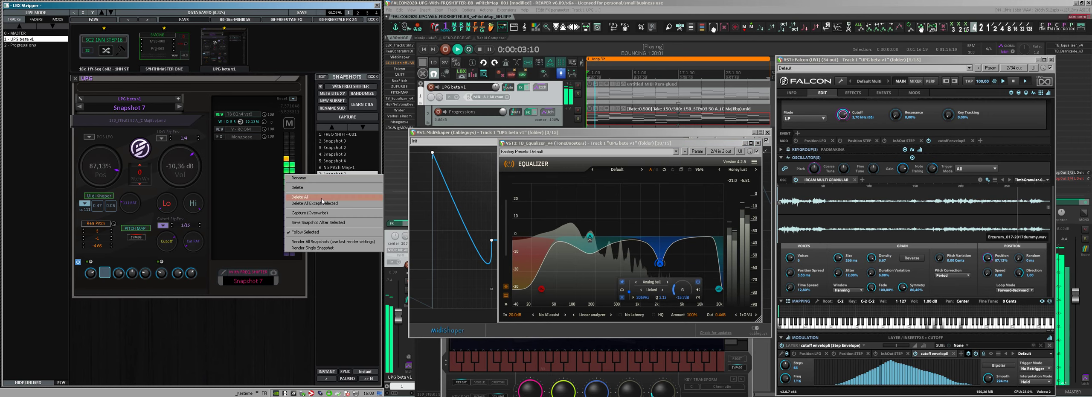
{"action": "left_click", "coordinate": [318, 213]}
Compare the sound and equalizer curves of No Pitch Map-1, the seventh snapshot and the eighth snapshot.
{"action": "left_click", "coordinate": [331, 168]}
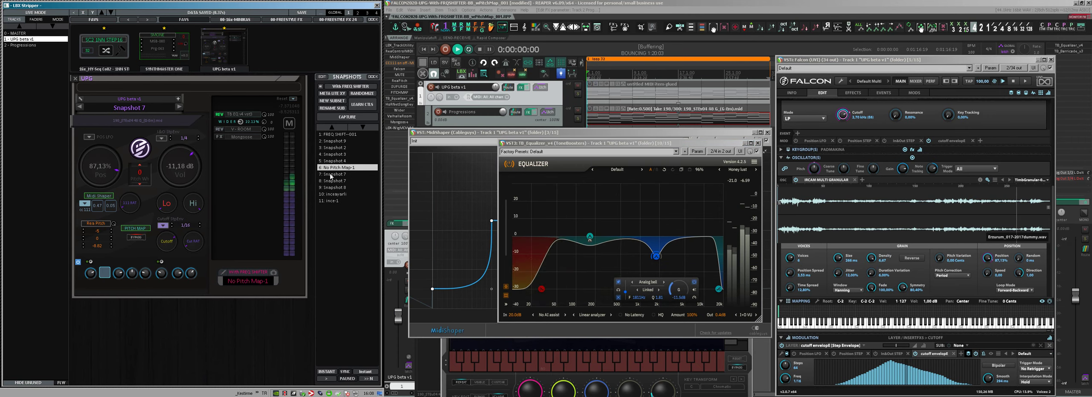
{"action": "left_click", "coordinate": [332, 174]}
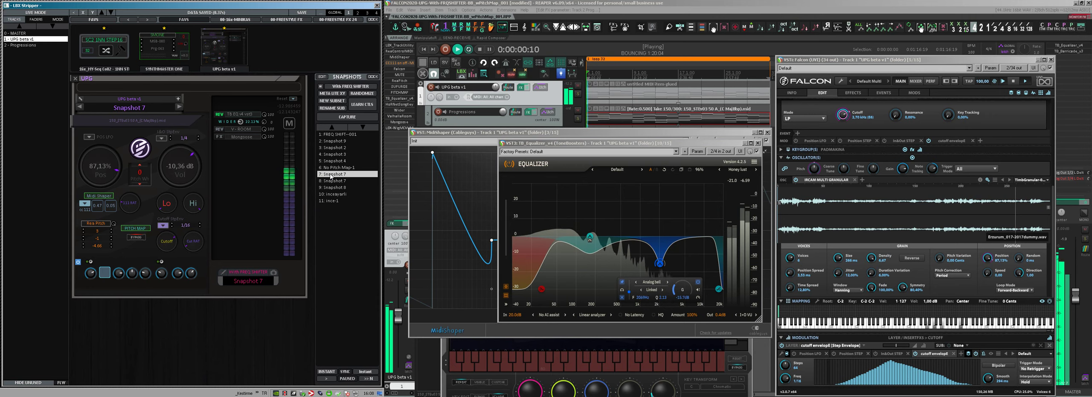
{"action": "left_click", "coordinate": [332, 180]}
{"action": "key", "text": "space"}
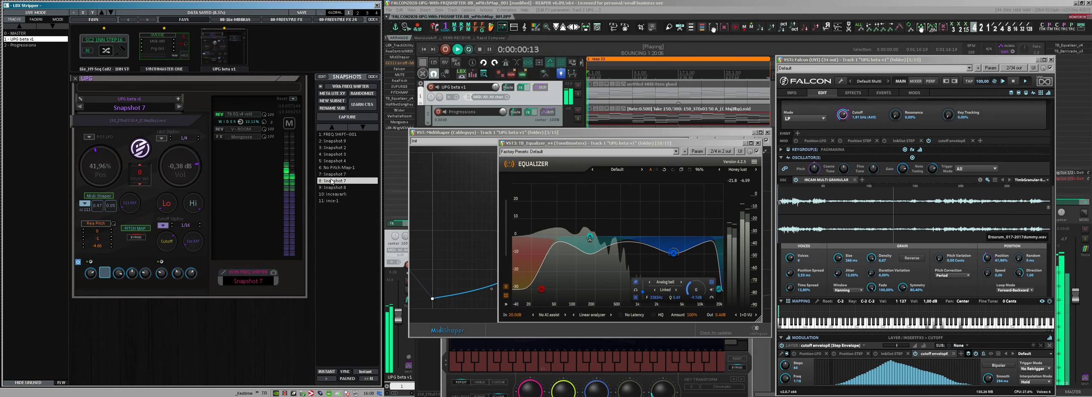
Make the eighth snapshot's high-band equalizer dip shallower and slightly lower in frequency, and overwrite the snapshot.
{"action": "left_click", "coordinate": [691, 209]}
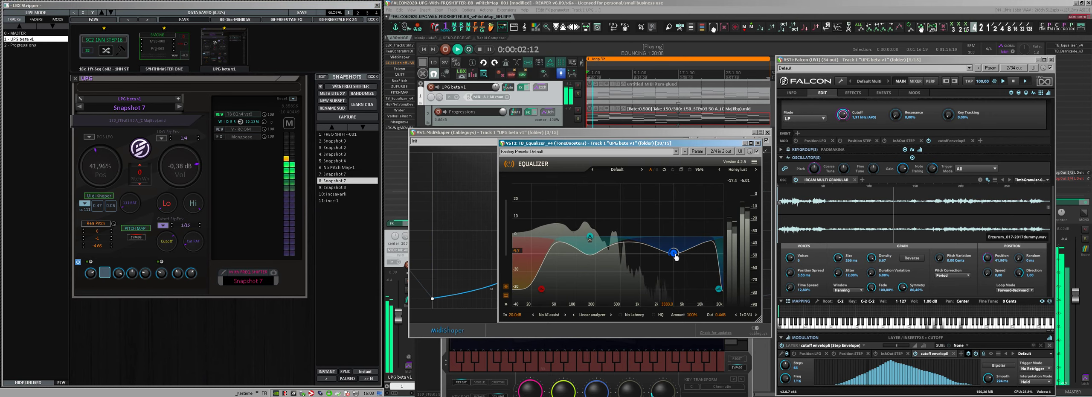
{"action": "left_click_drag", "start_coordinate": [675, 257], "coordinate": [668, 253]}
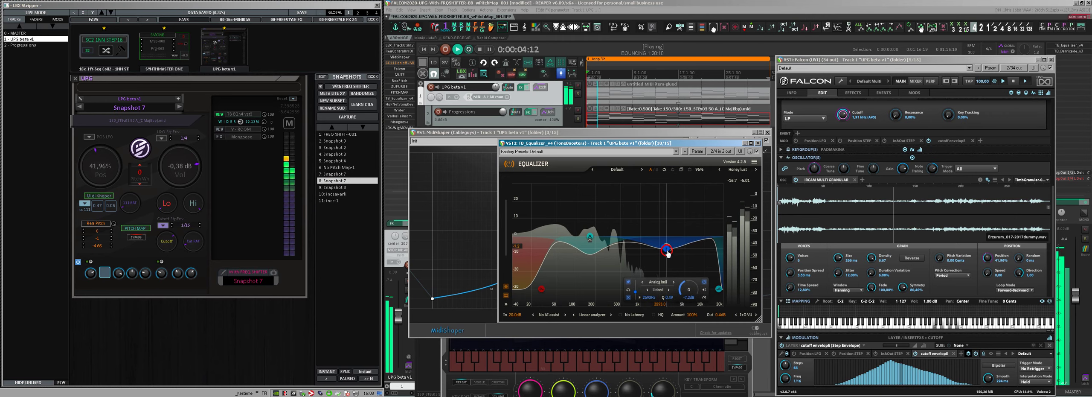
{"action": "right_click", "coordinate": [332, 181]}
{"action": "left_click", "coordinate": [324, 229]}
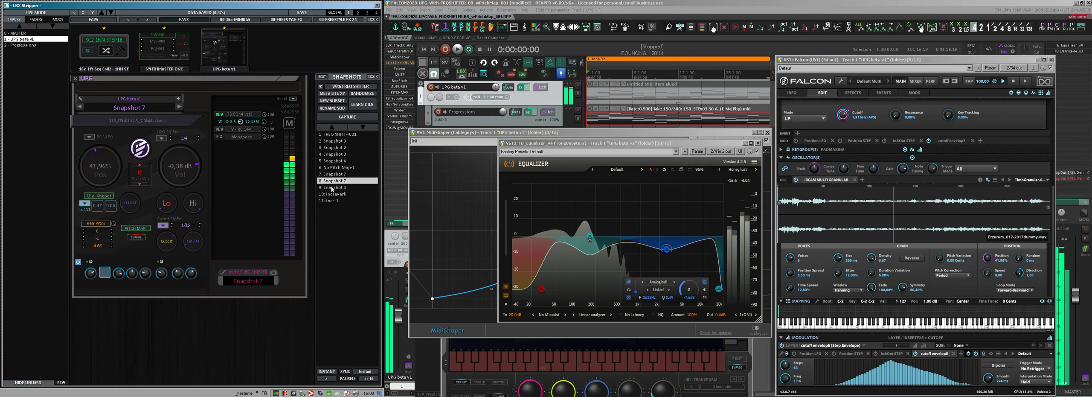
Raise the ninth snapshot's high-band equalizer boost and add an analog bell dip just above the mid band, restarting playback.
{"action": "key", "text": "space"}
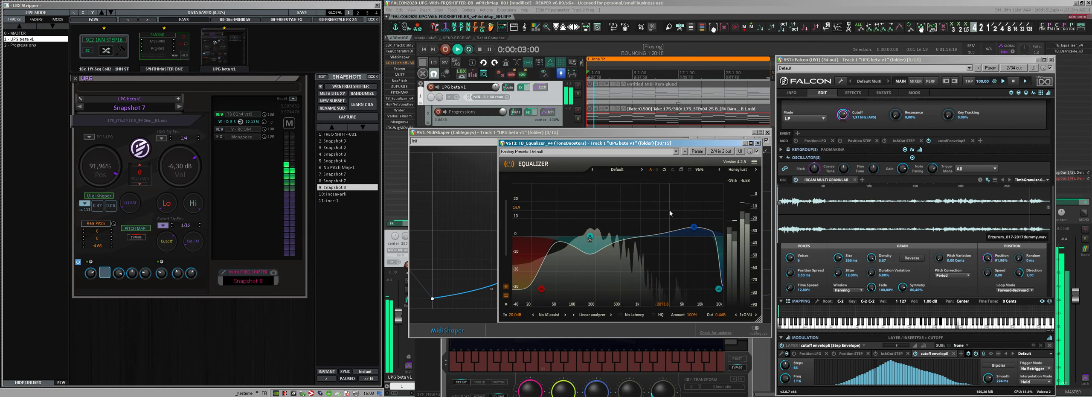
{"action": "left_click_drag", "start_coordinate": [694, 227], "coordinate": [680, 216]}
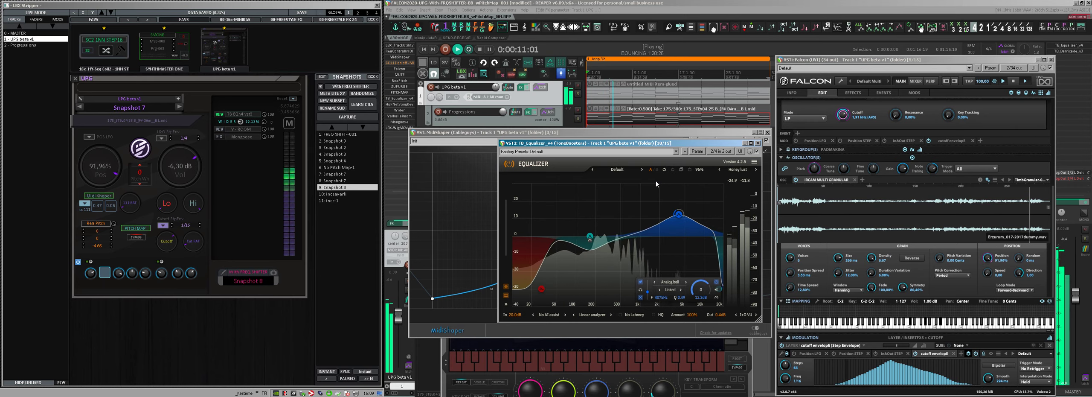
{"action": "right_click", "coordinate": [588, 238]}
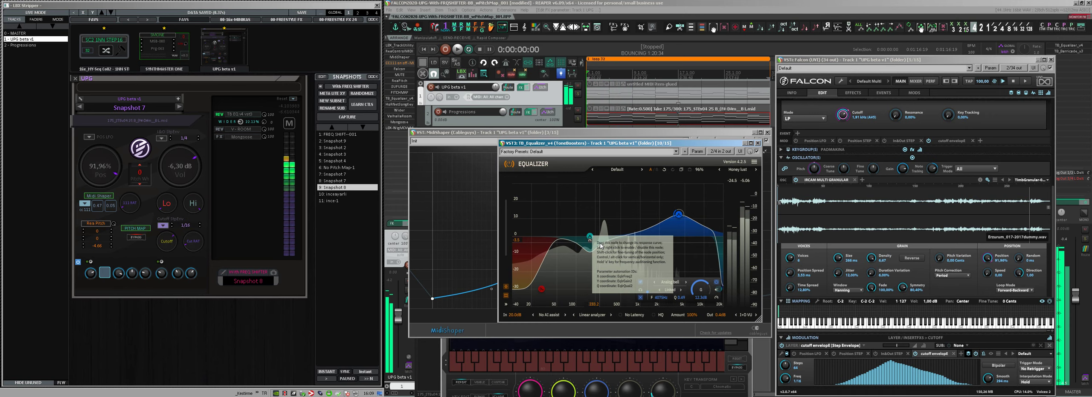
{"action": "left_click", "coordinate": [614, 239]}
{"action": "left_click_drag", "start_coordinate": [591, 238], "coordinate": [604, 242]}
{"action": "key", "text": "space"}
{"action": "key", "text": "space"}
Narrow the new bell band's dip and adjust its dynamic compression settings.
{"action": "scroll", "coordinate": [603, 242], "scroll_direction": "up", "scroll_amount": 3}
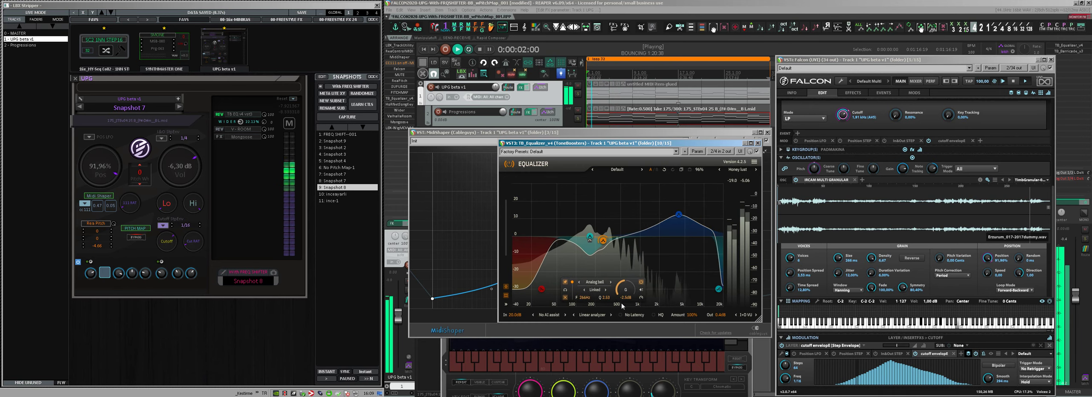
{"action": "scroll", "coordinate": [622, 292], "scroll_direction": "up", "scroll_amount": 2}
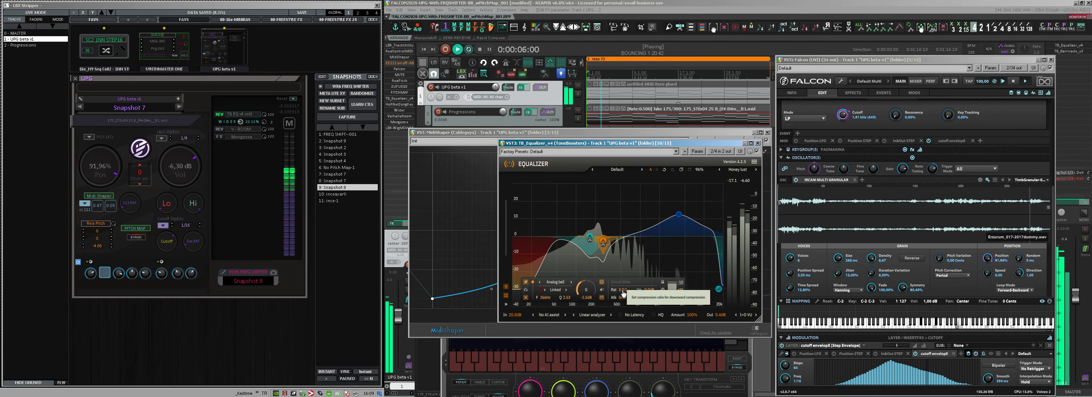
{"action": "left_click_drag", "start_coordinate": [683, 297], "coordinate": [680, 296]}
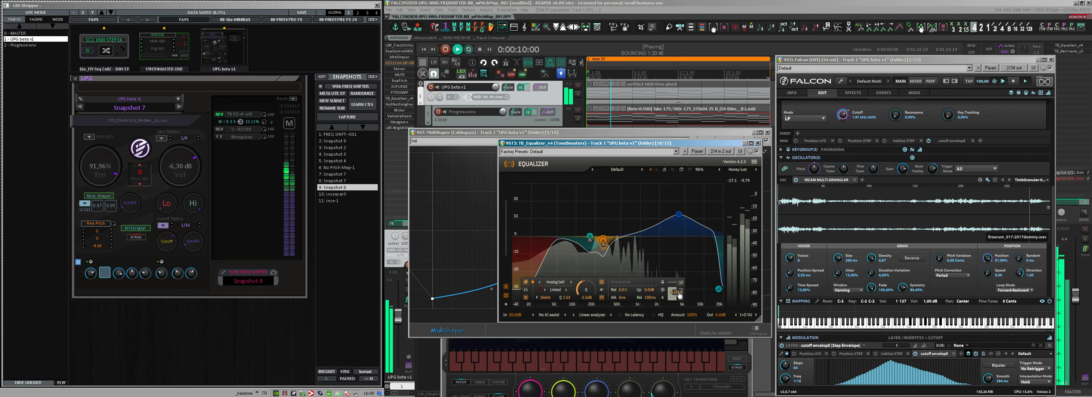
Overwrite the ninth snapshot with its equalizer changes and compare it with the eighth snapshot.
{"action": "right_click", "coordinate": [335, 187]}
{"action": "left_click", "coordinate": [320, 225]}
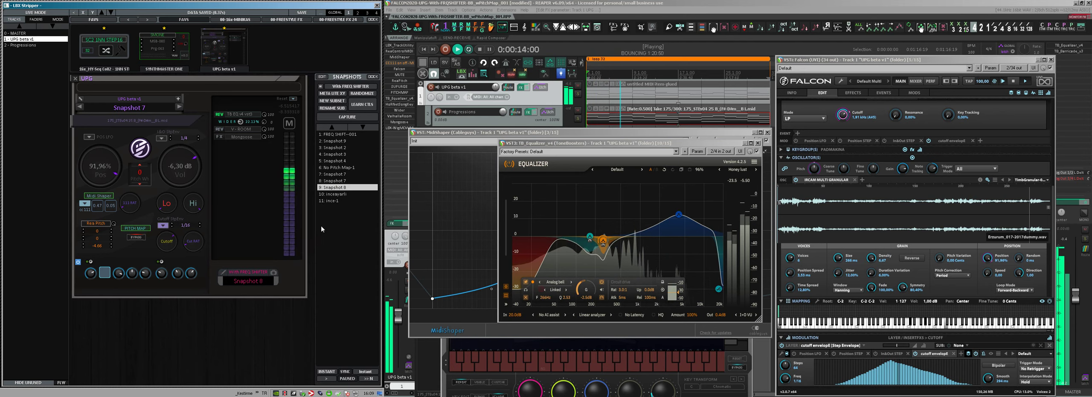
{"action": "left_click", "coordinate": [331, 185]}
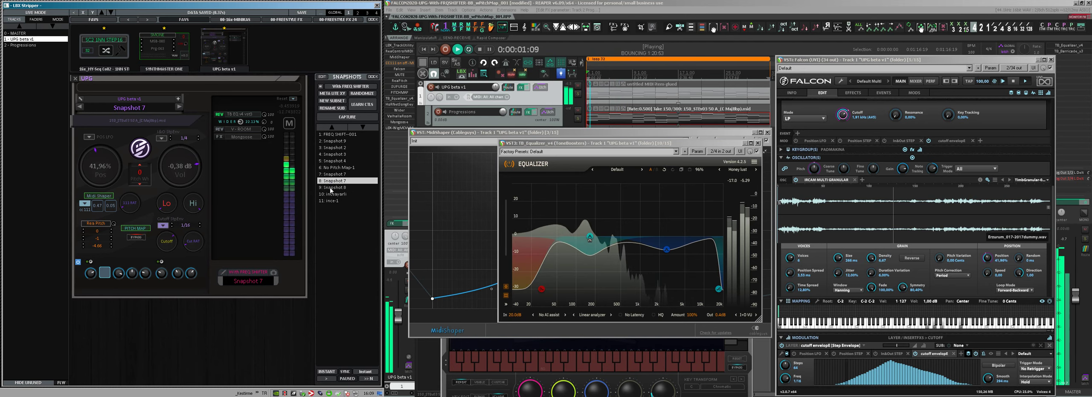
{"action": "left_click", "coordinate": [332, 187]}
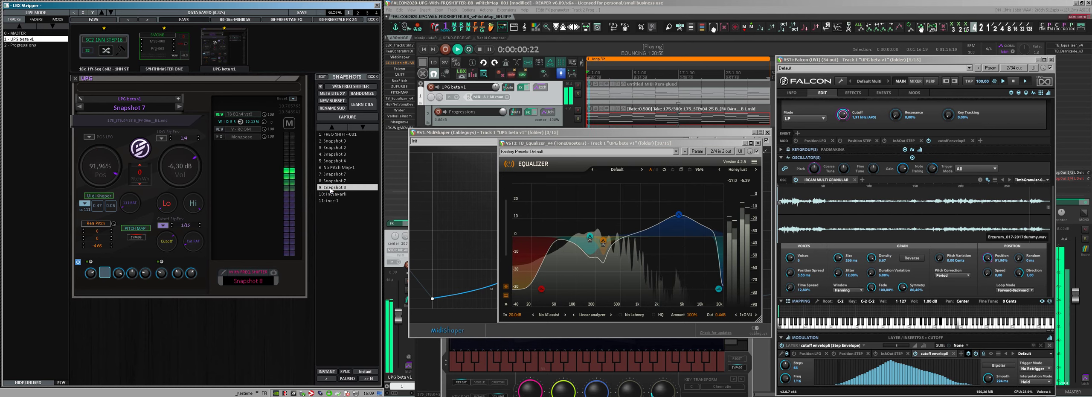
Compare the seventh, eighth and ninth snapshots during playback.
{"action": "left_click", "coordinate": [332, 174]}
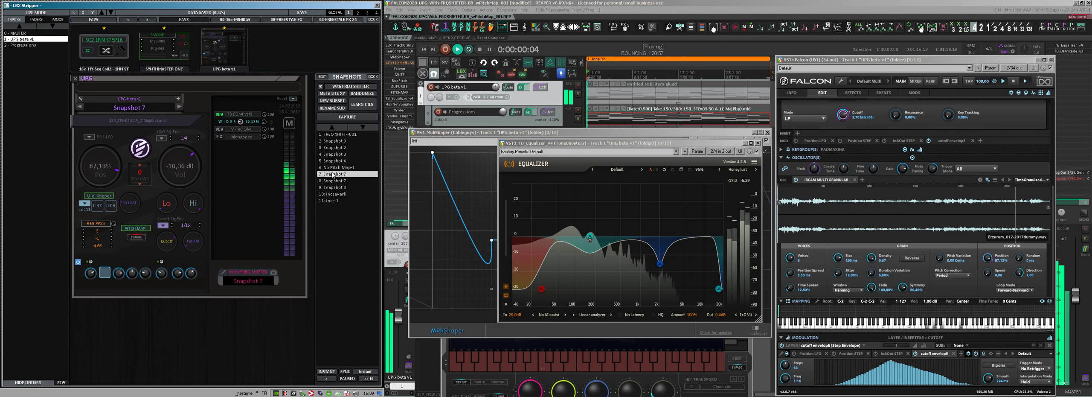
{"action": "left_click", "coordinate": [334, 180]}
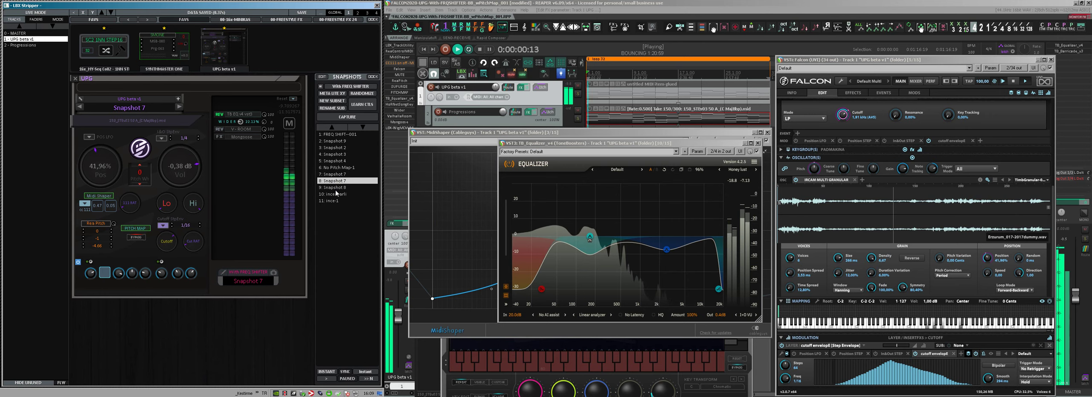
{"action": "left_click", "coordinate": [336, 189]}
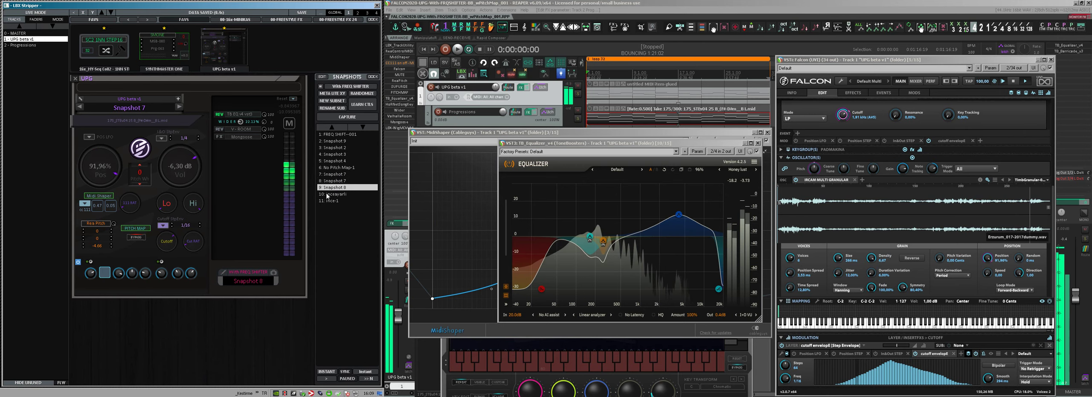
Raise the frequency of the tenth snapshot's low shelf equalizer band and overwrite the snapshot.
{"action": "key", "text": "Down"}
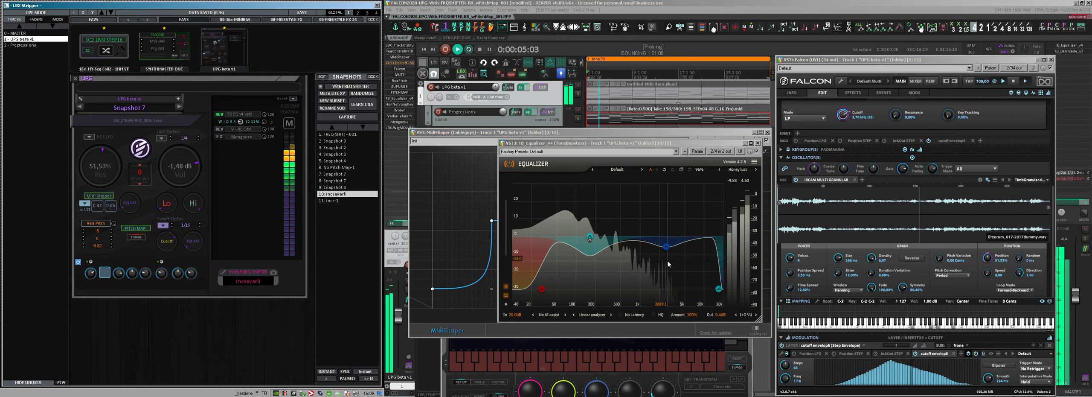
{"action": "left_click", "coordinate": [541, 288]}
{"action": "left_click_drag", "start_coordinate": [551, 291], "coordinate": [558, 293]}
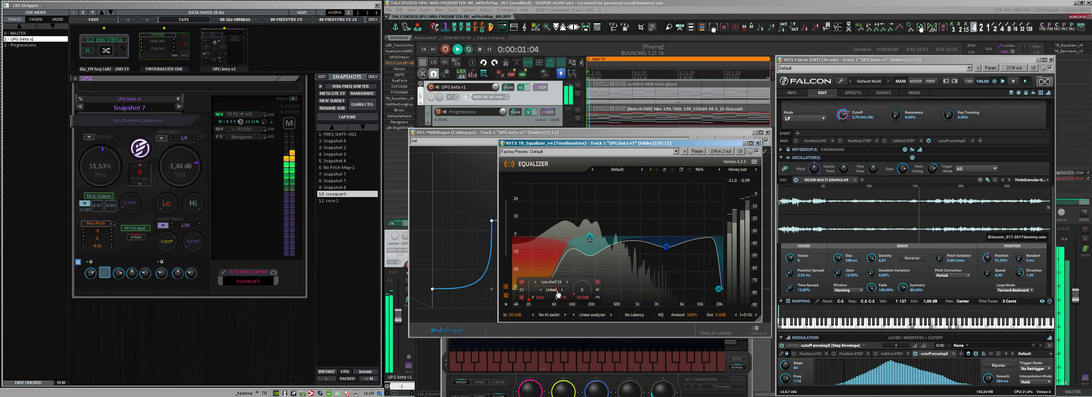
{"action": "left_click_drag", "start_coordinate": [557, 293], "coordinate": [563, 292]}
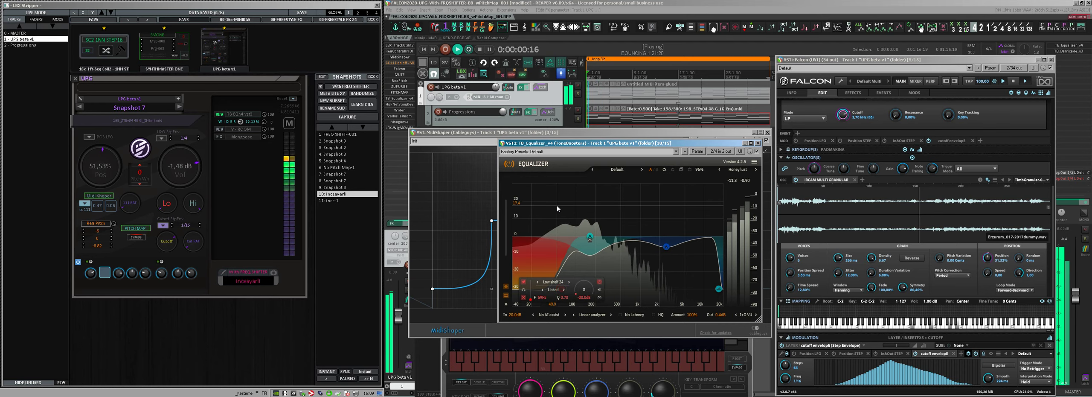
{"action": "left_click_drag", "start_coordinate": [563, 292], "coordinate": [555, 295]}
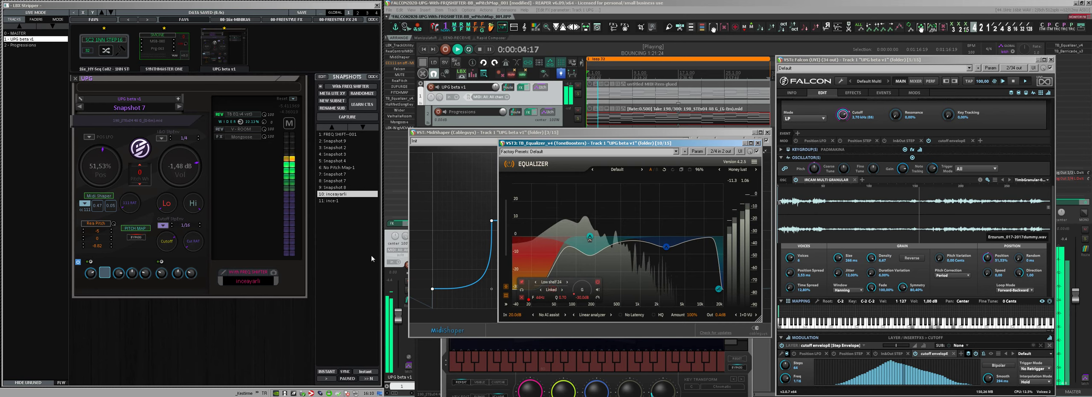
{"action": "right_click", "coordinate": [331, 197]}
{"action": "left_click", "coordinate": [327, 235]}
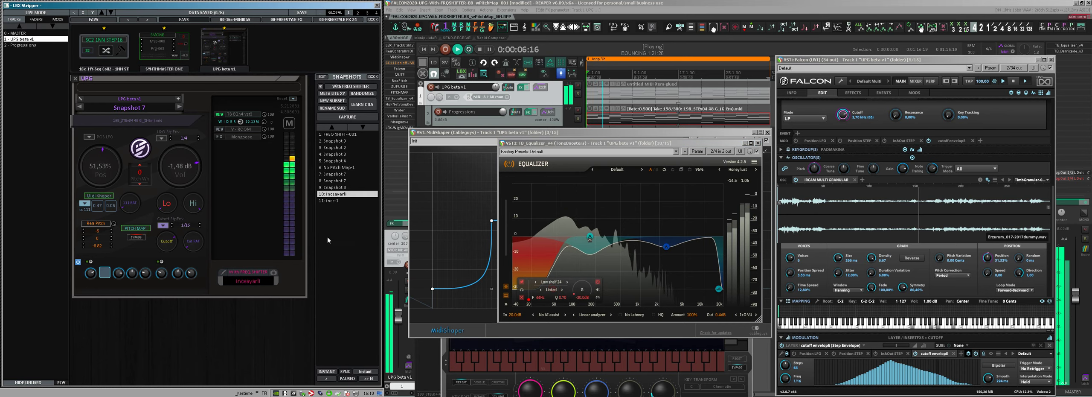
Restart playback, lower the tenth snapshot's volume to -4.32 dB and overwrite the snapshot.
{"action": "key", "text": "space"}
{"action": "key", "text": "space"}
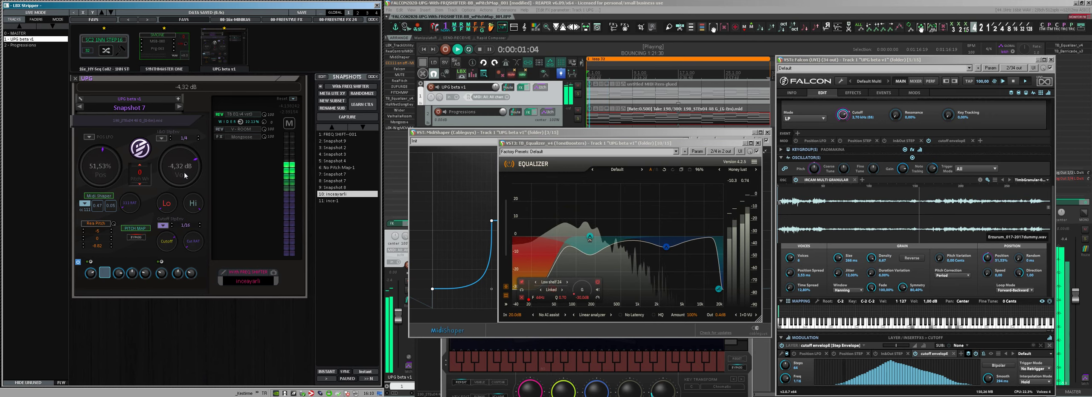
{"action": "right_click", "coordinate": [337, 195]}
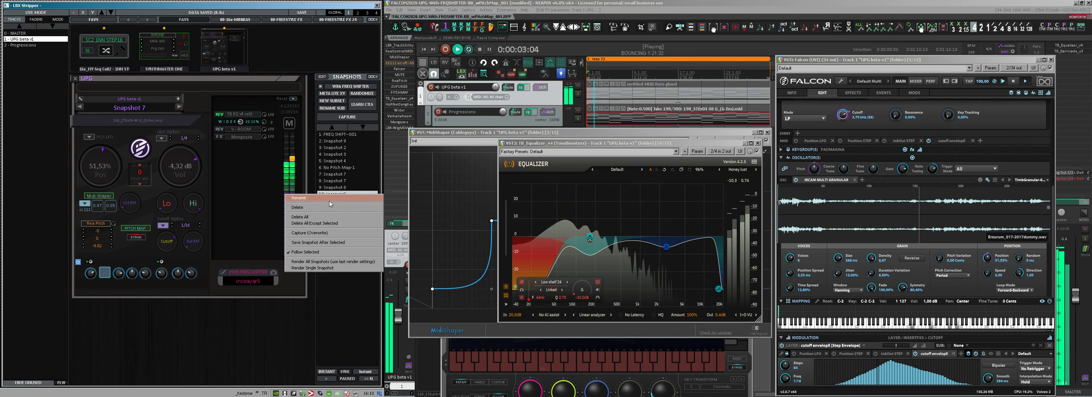
{"action": "left_click", "coordinate": [323, 224]}
Add an analog bell boost above the high band in the eleventh snapshot's equalizer and overwrite the snapshot.
{"action": "left_click", "coordinate": [325, 202]}
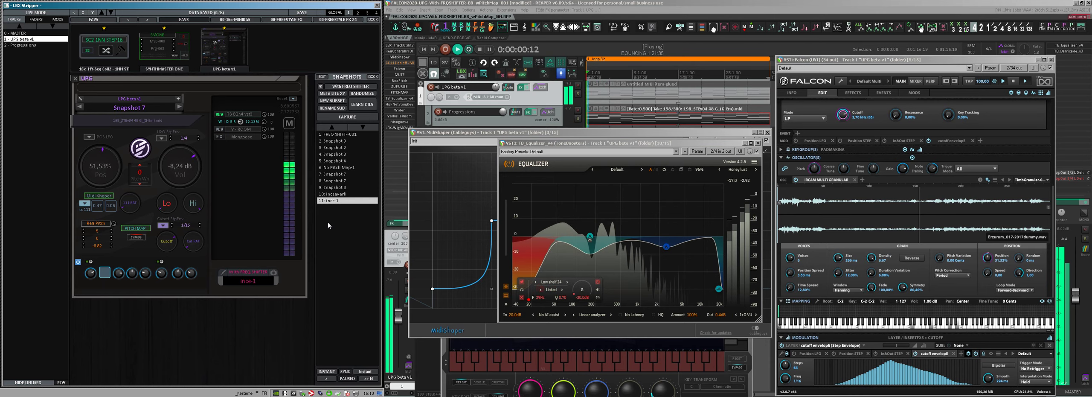
{"action": "left_click", "coordinate": [667, 247]}
{"action": "left_click_drag", "start_coordinate": [667, 250], "coordinate": [683, 216]}
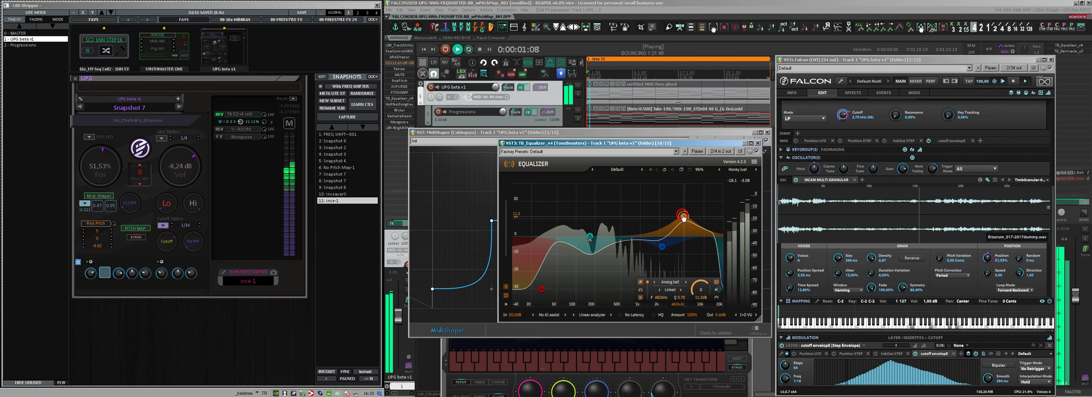
{"action": "right_click", "coordinate": [301, 199]}
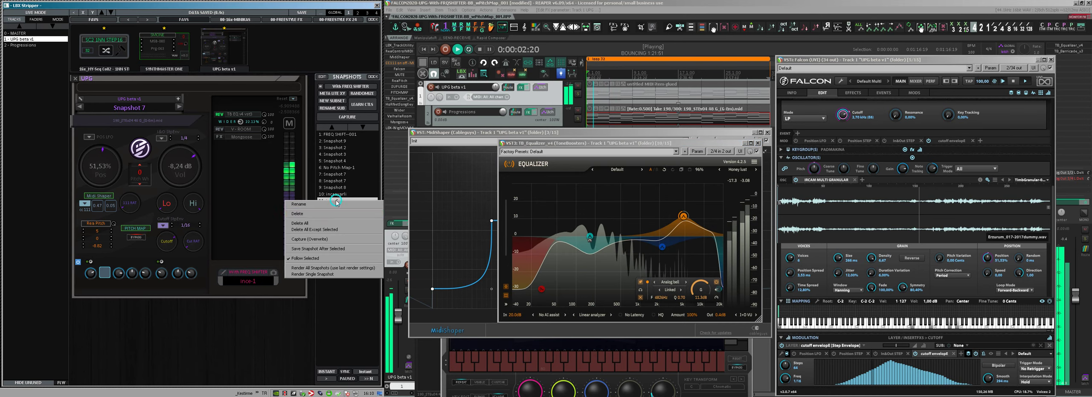
{"action": "left_click", "coordinate": [313, 239]}
Turn the eleventh snapshot's new bell boost into a dip, raise its neighbouring high band slightly above zero, and overwrite the snapshot.
{"action": "left_click_drag", "start_coordinate": [683, 219], "coordinate": [683, 229]}
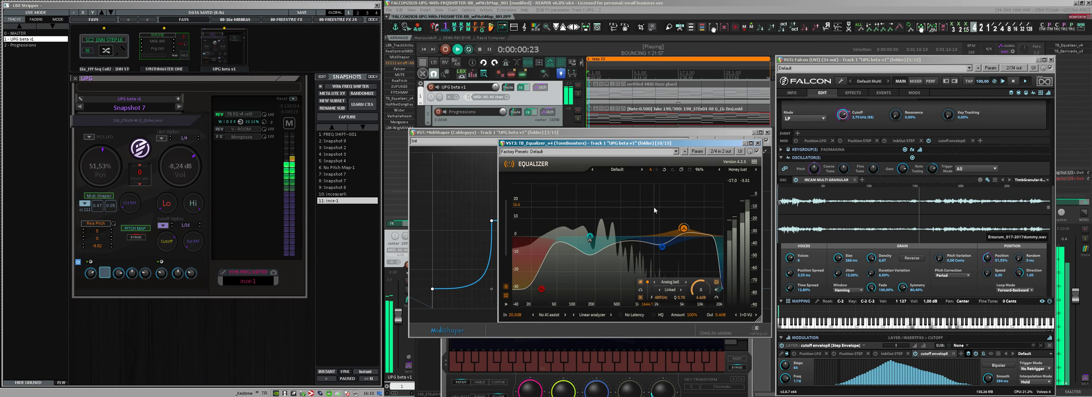
{"action": "mouse_move", "coordinate": [683, 228]}
{"action": "left_mouse_down"}
{"action": "mouse_move", "coordinate": [662, 249]}
{"action": "mouse_move", "coordinate": [681, 250]}
{"action": "mouse_move", "coordinate": [666, 234]}
{"action": "left_mouse_up"}
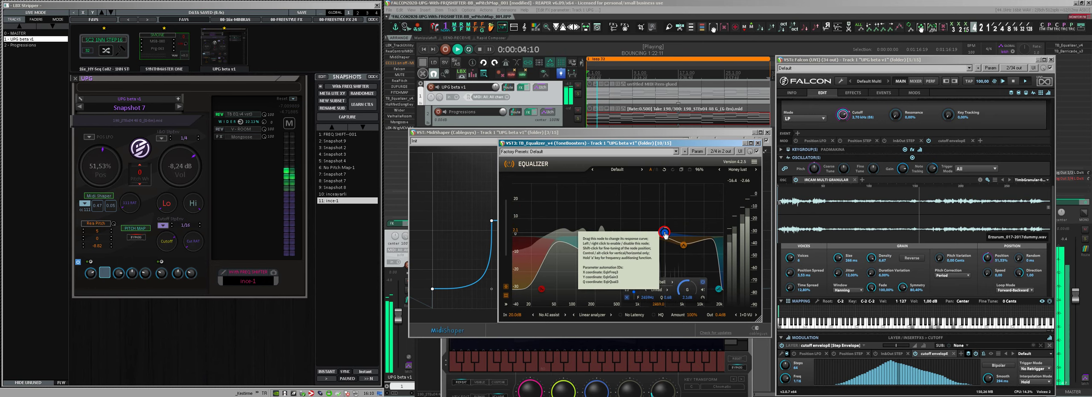
{"action": "left_click", "coordinate": [682, 246]}
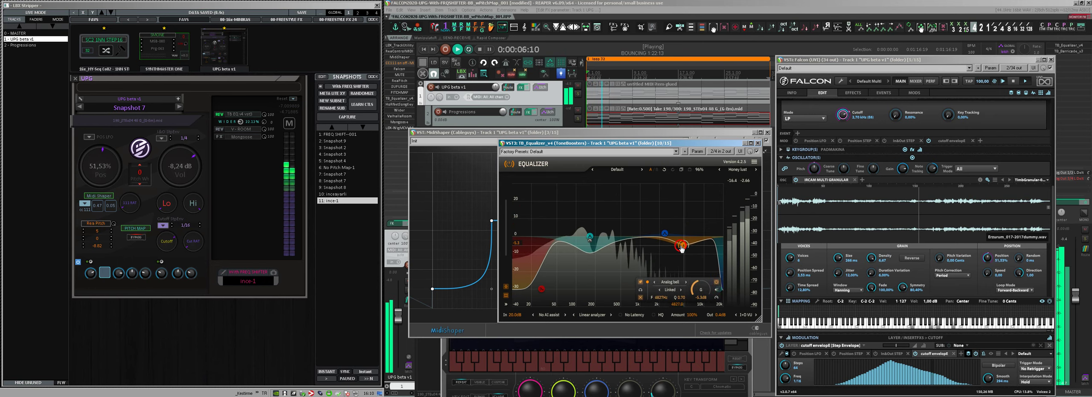
{"action": "right_click", "coordinate": [332, 202]}
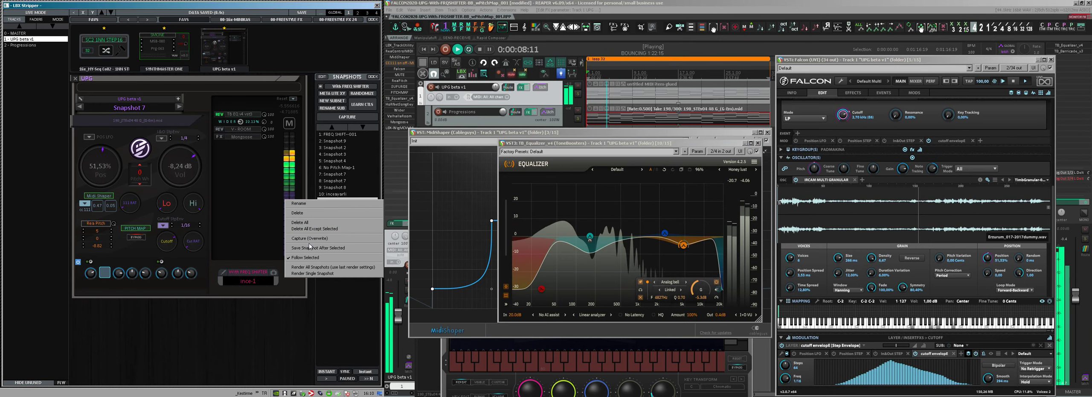
{"action": "left_click", "coordinate": [309, 238]}
Compare the tenth snapshot with the eleventh during playback and save the project.
{"action": "left_click", "coordinate": [329, 194]}
{"action": "key", "text": "space"}
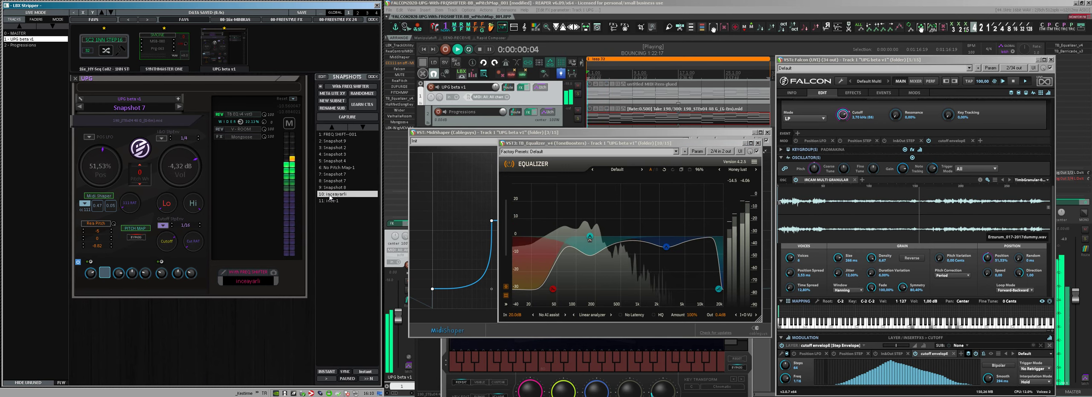
{"action": "left_click", "coordinate": [331, 201]}
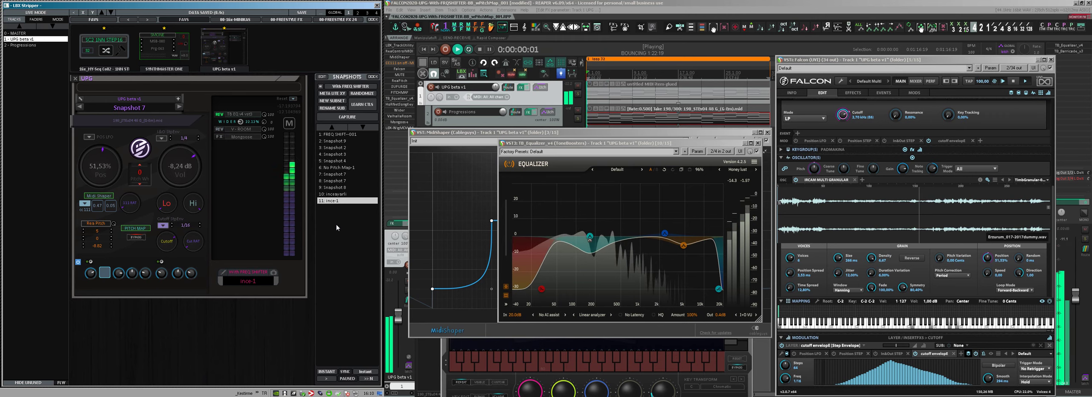
{"action": "key", "text": "ctrl+s"}
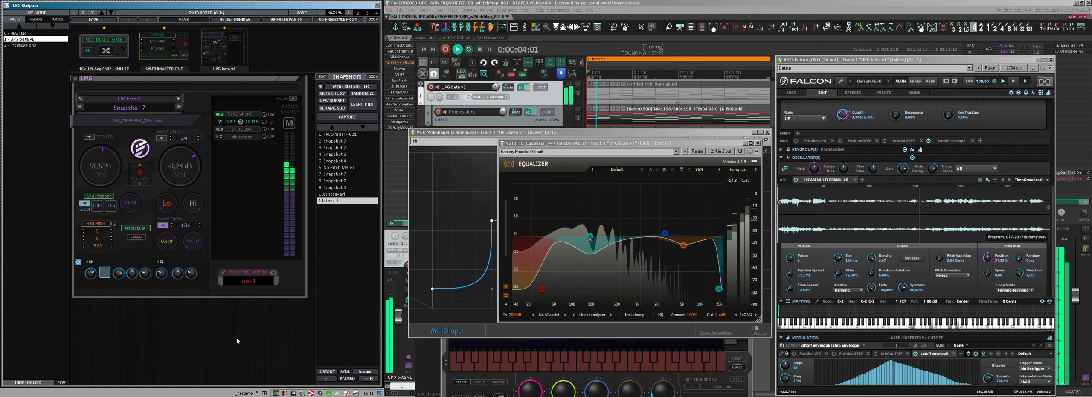
Hide the equalizer and audition the ninth and tenth snapshots, each from the start of playback.
{"action": "left_click", "coordinate": [234, 116]}
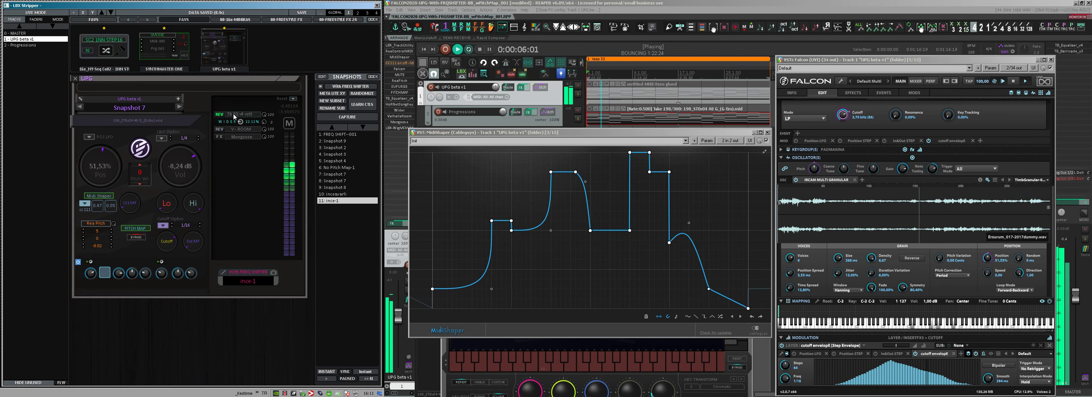
{"action": "key", "text": "space"}
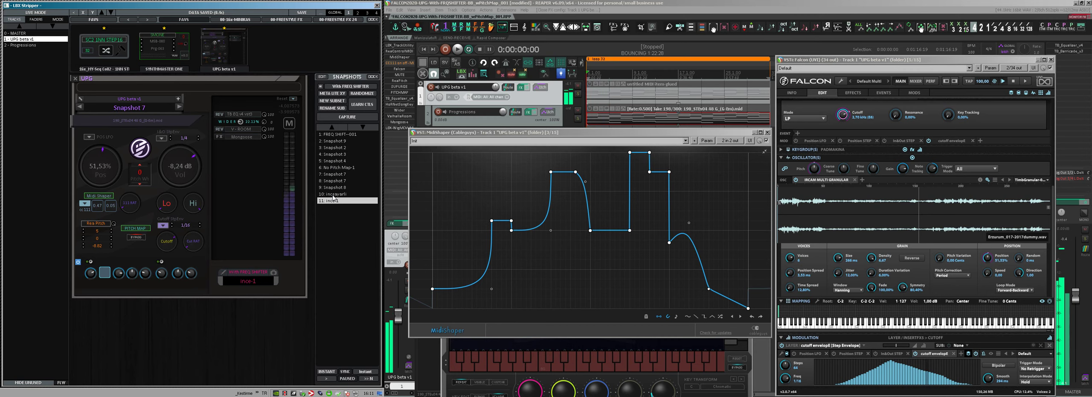
{"action": "left_click", "coordinate": [333, 188]}
{"action": "key", "text": "space"}
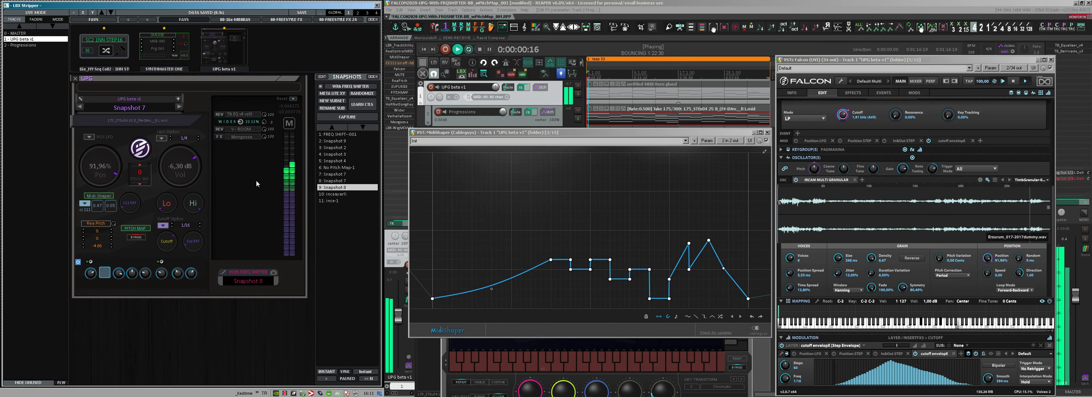
{"action": "key", "text": "space"}
{"action": "key", "text": "Down"}
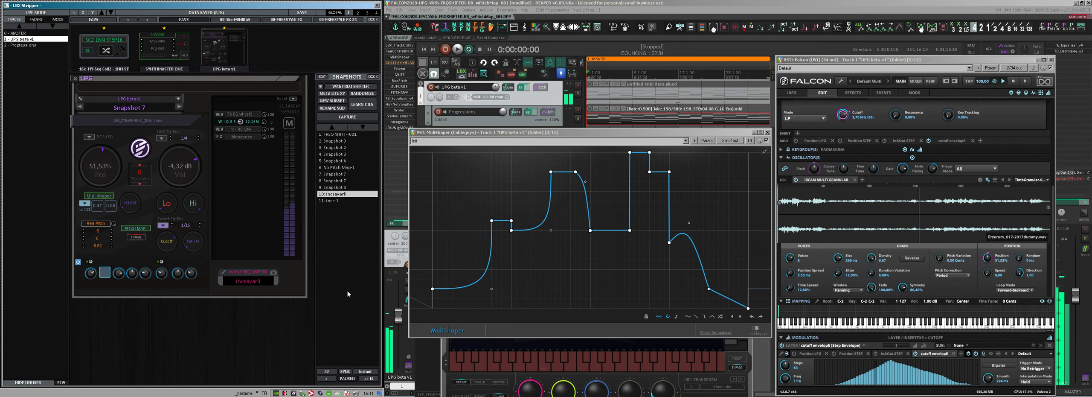
{"action": "left_click", "coordinate": [328, 194]}
{"action": "key", "text": "space"}
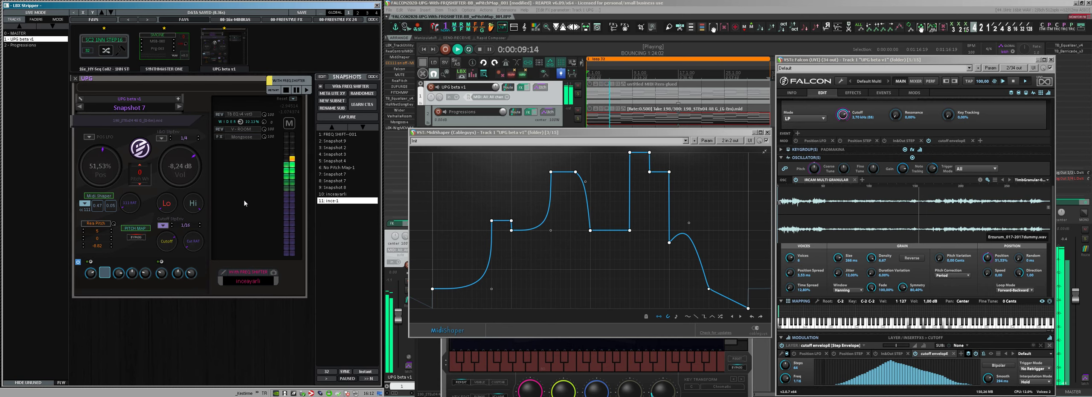
Reopen the equalizer, shrink its window and place it clear of most of the MidiShaper curve.
{"action": "left_click", "coordinate": [234, 115]}
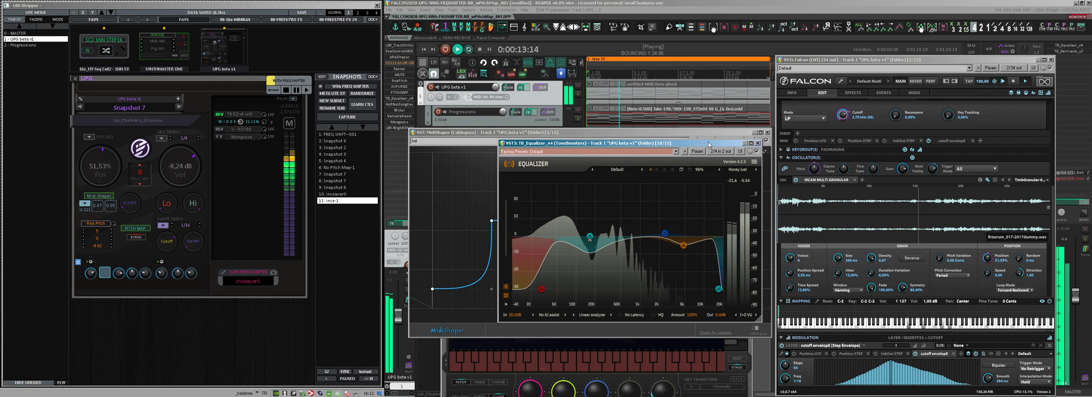
{"action": "left_click_drag", "start_coordinate": [681, 146], "coordinate": [776, 142]}
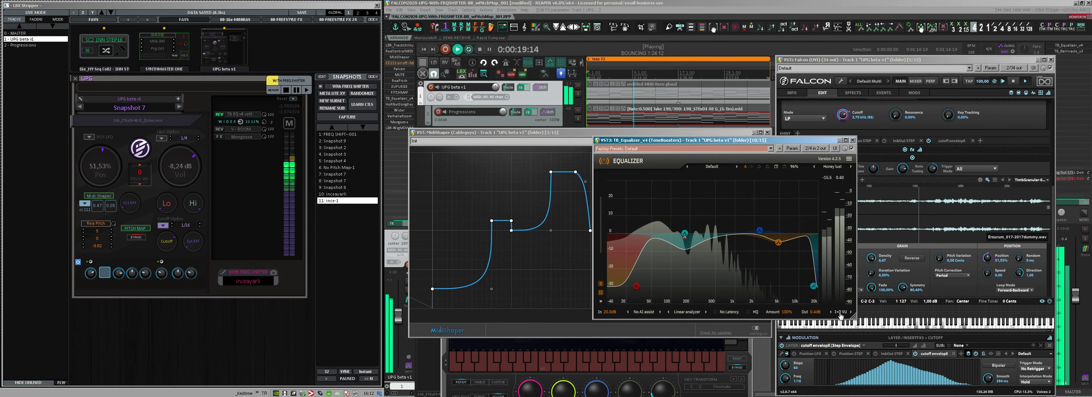
{"action": "left_click_drag", "start_coordinate": [855, 318], "coordinate": [778, 270]}
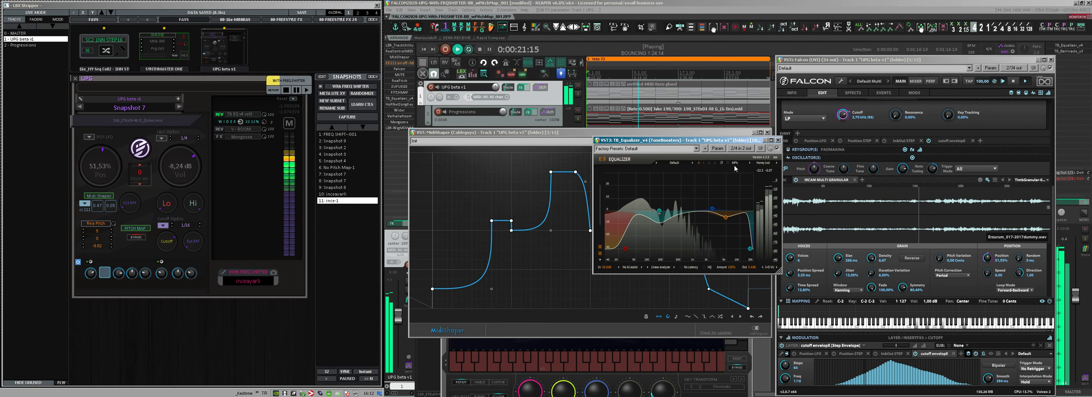
{"action": "left_click_drag", "start_coordinate": [699, 140], "coordinate": [786, 191]}
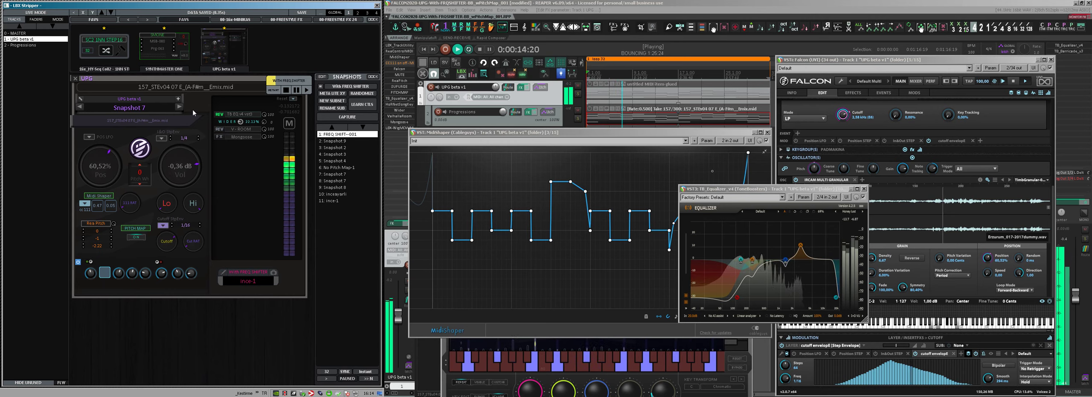
Lower the first snapshot's highest bell boost to slightly below zero and overwrite the snapshot.
{"action": "left_click_drag", "start_coordinate": [803, 252], "coordinate": [801, 268]}
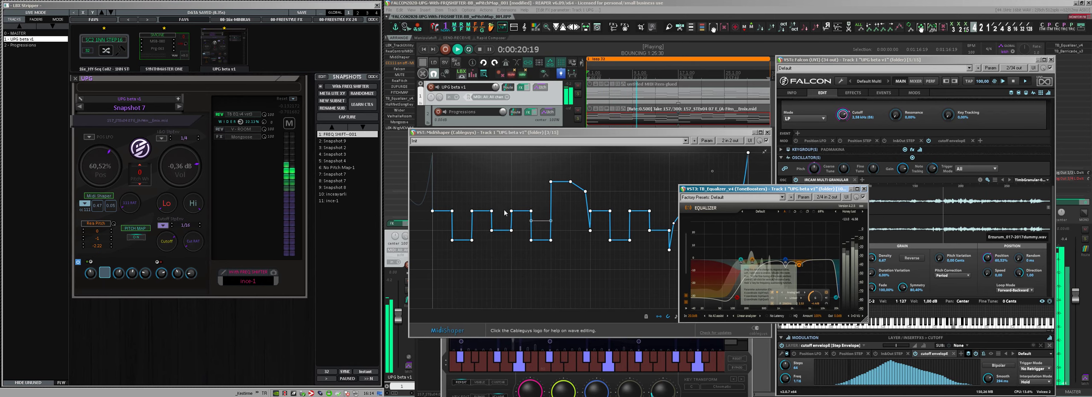
{"action": "right_click", "coordinate": [320, 134]}
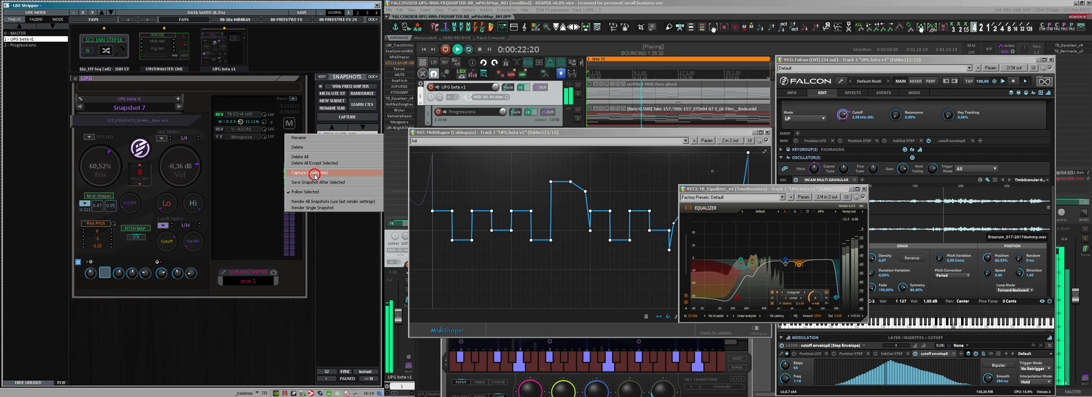
{"action": "key", "text": "Escape"}
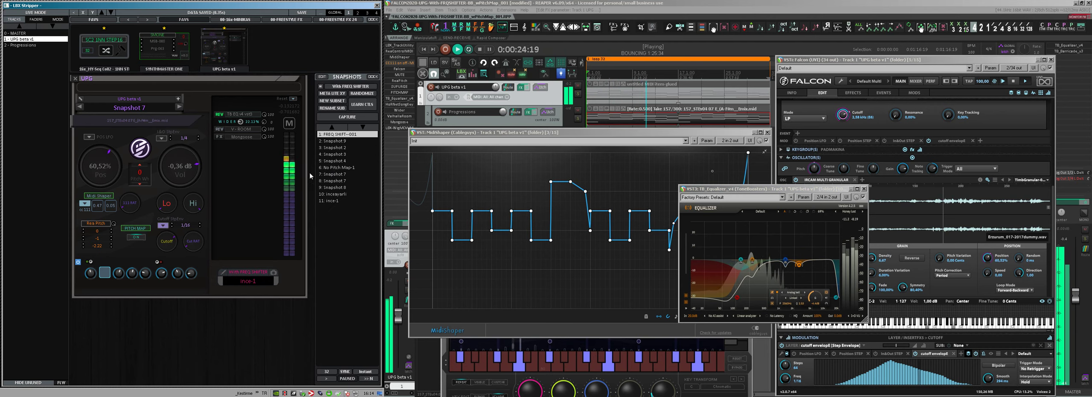
Load the second snapshot and audition it from the start of playback.
{"action": "key", "text": "space"}
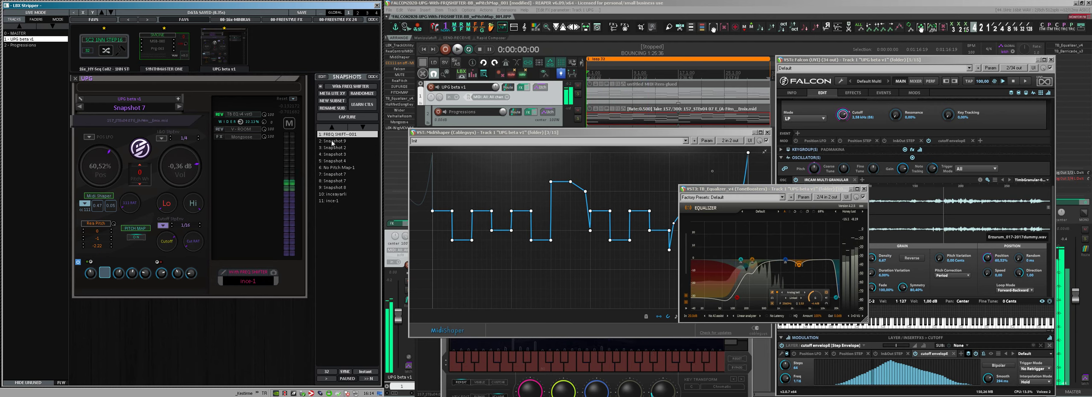
{"action": "left_click", "coordinate": [333, 141]}
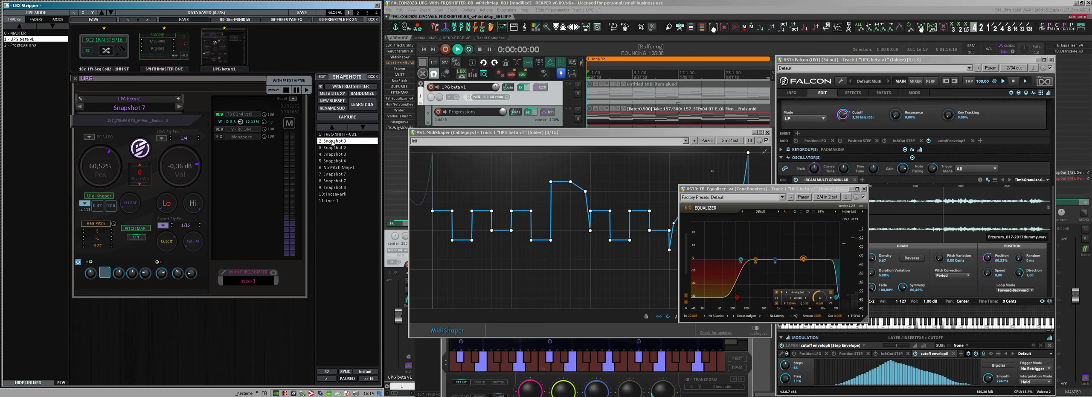
{"action": "key", "text": "space"}
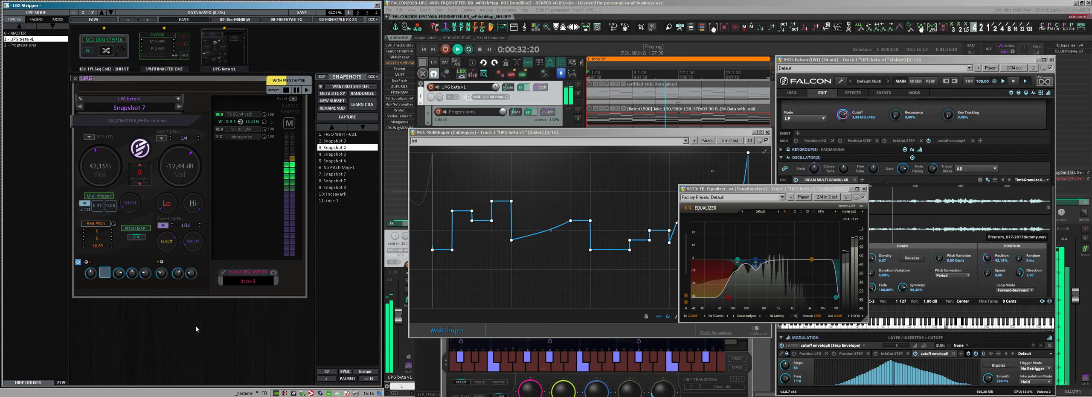
Move the equalizer window clear of the MidiShaper curve, placing it over the upper part of the Falcon window.
{"action": "left_click", "coordinate": [241, 271]}
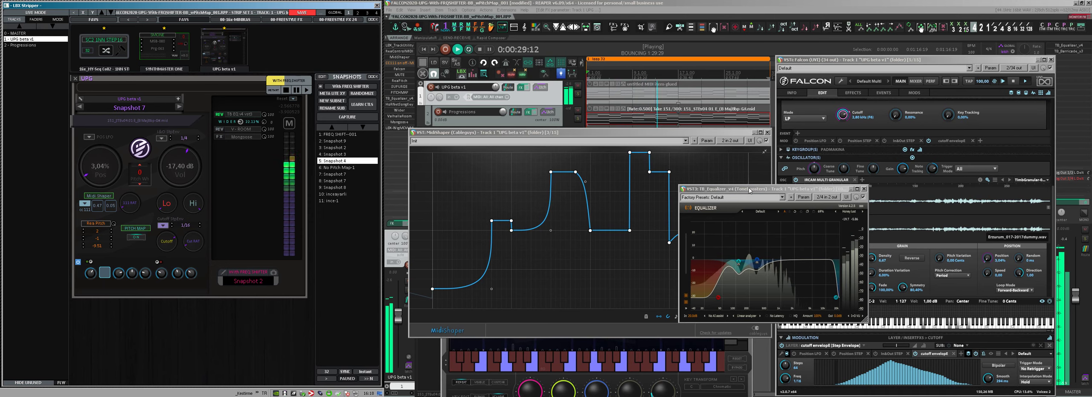
{"action": "left_click_drag", "start_coordinate": [752, 192], "coordinate": [717, 222]}
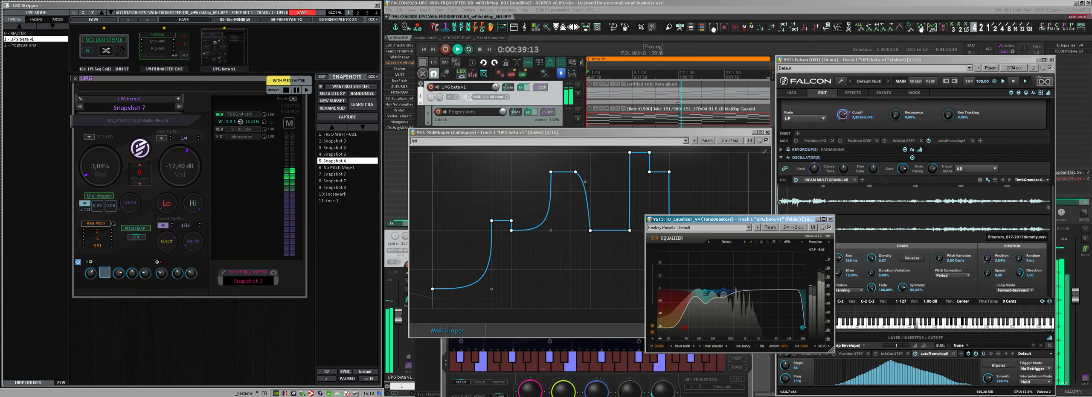
{"action": "left_click_drag", "start_coordinate": [737, 216], "coordinate": [937, 33]}
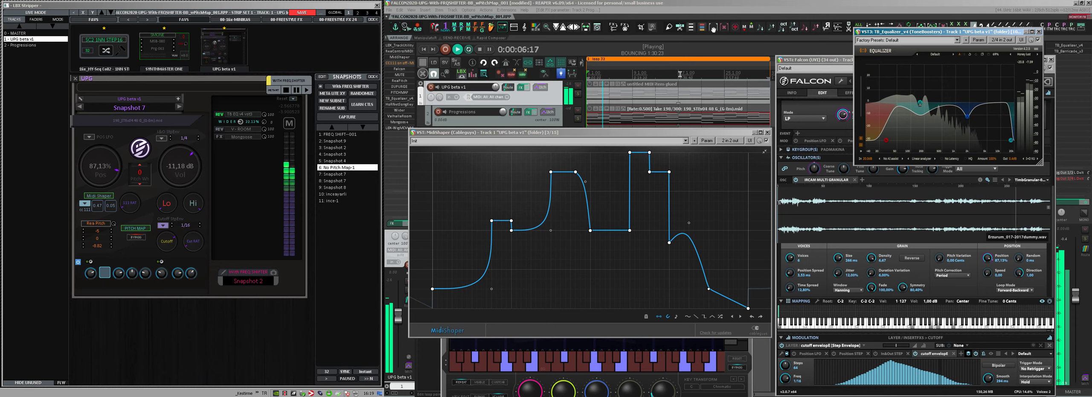
Stop playback, set the snapshot sync value to 16, and audition the No Pitch Map-1 snapshot from the start.
{"action": "left_click", "coordinate": [289, 117]}
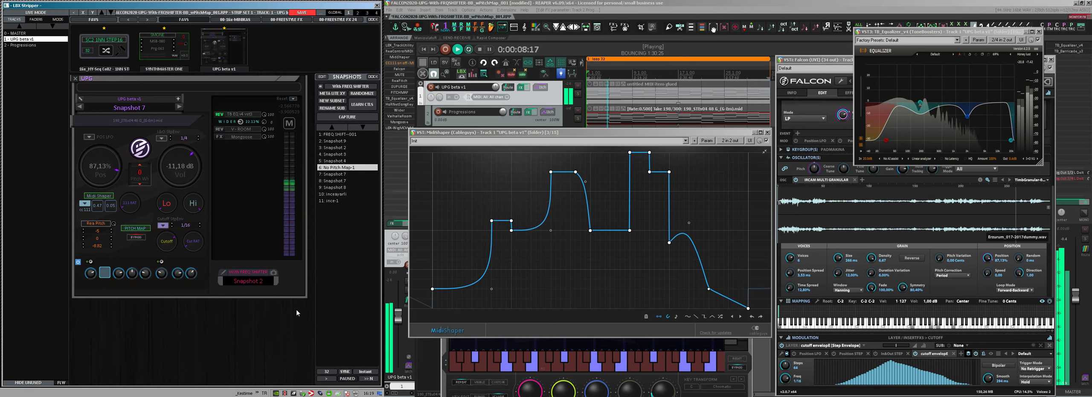
{"action": "left_click", "coordinate": [324, 372]}
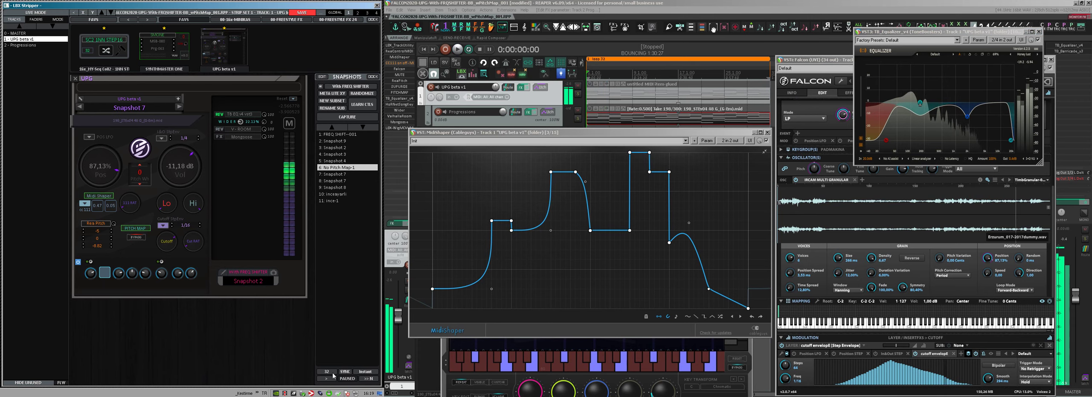
{"action": "key", "text": "space"}
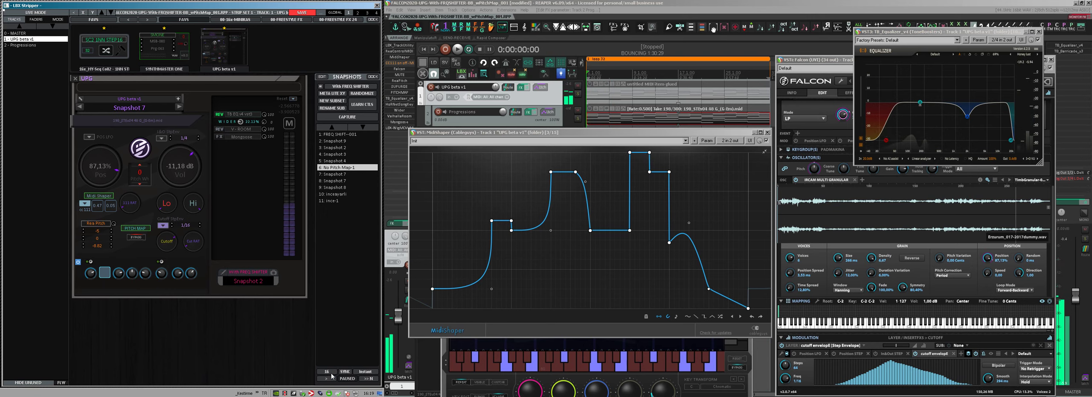
{"action": "left_click", "coordinate": [330, 168]}
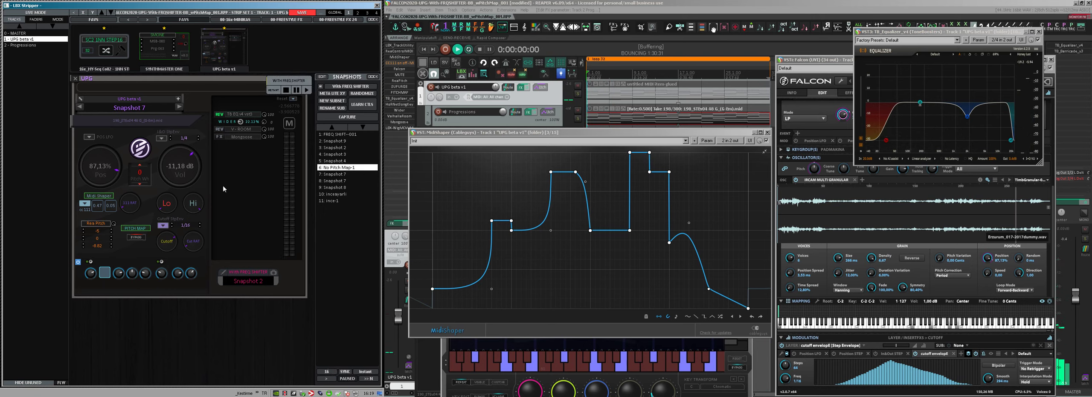
{"action": "key", "text": "space"}
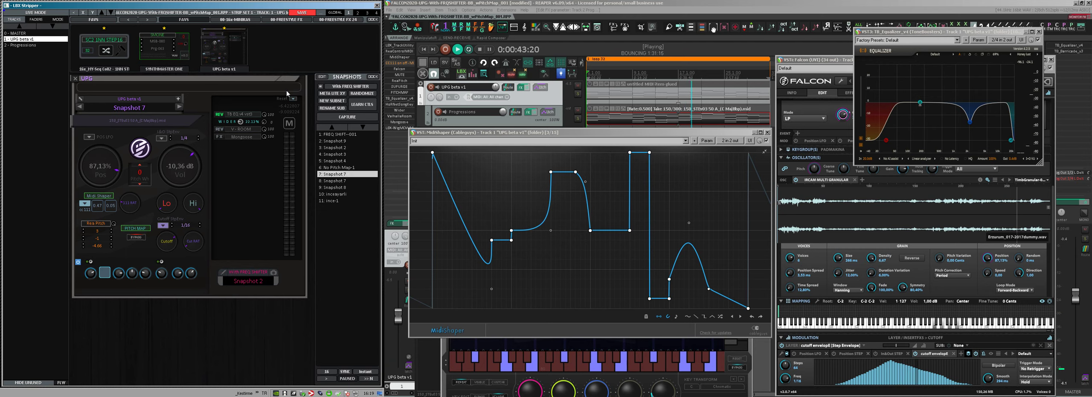
Split the UPG beta v1 track's MIDI item at about 0:00:38 and restart playback from the beginning.
{"action": "left_click", "coordinate": [679, 99]}
{"action": "key", "text": "space"}
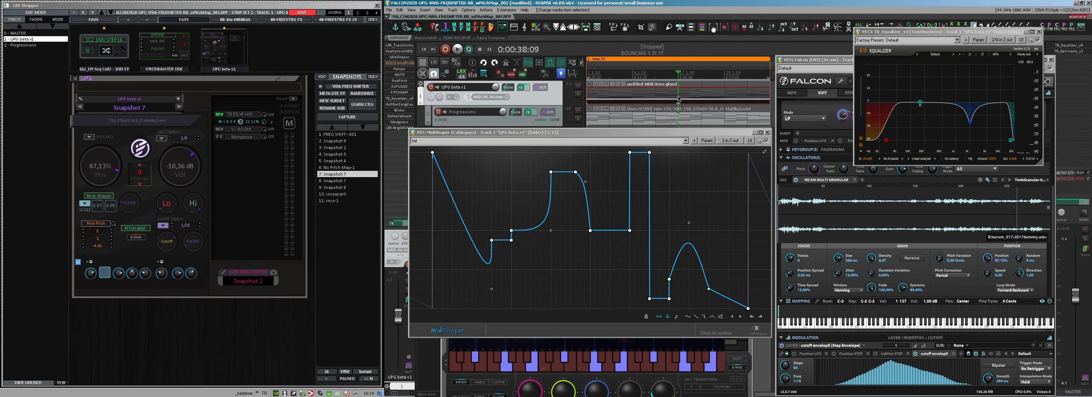
{"action": "key", "text": "s"}
{"action": "key", "text": "Home"}
{"action": "key", "text": "space"}
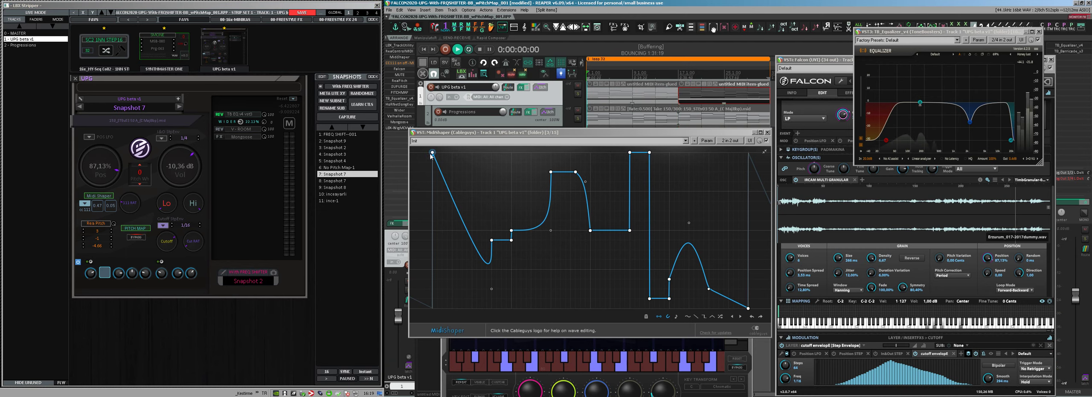
{"action": "key", "text": "space"}
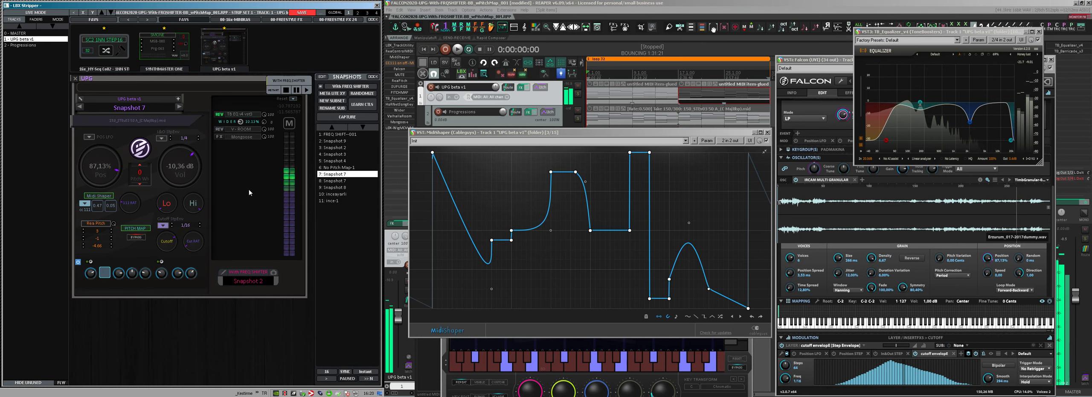
{"action": "key", "text": "space"}
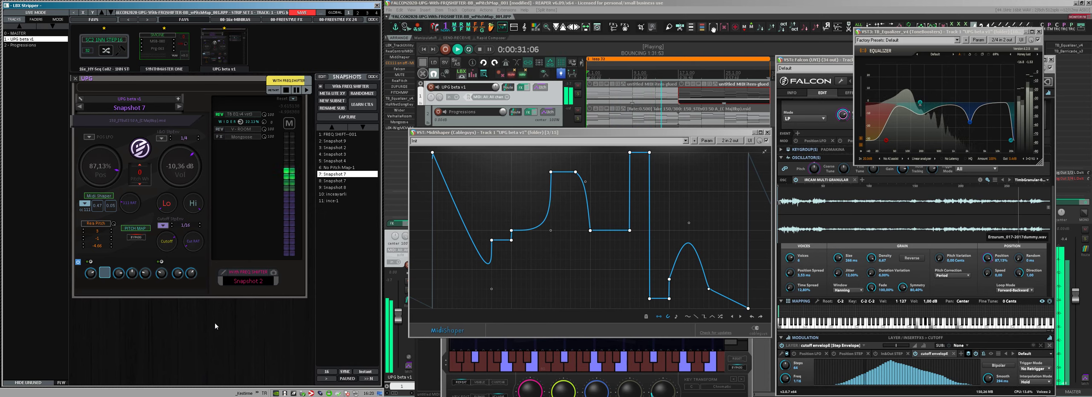
Return MidiShaper to its full view with the source and modulation controls, and save the project.
{"action": "left_click", "coordinate": [765, 152]}
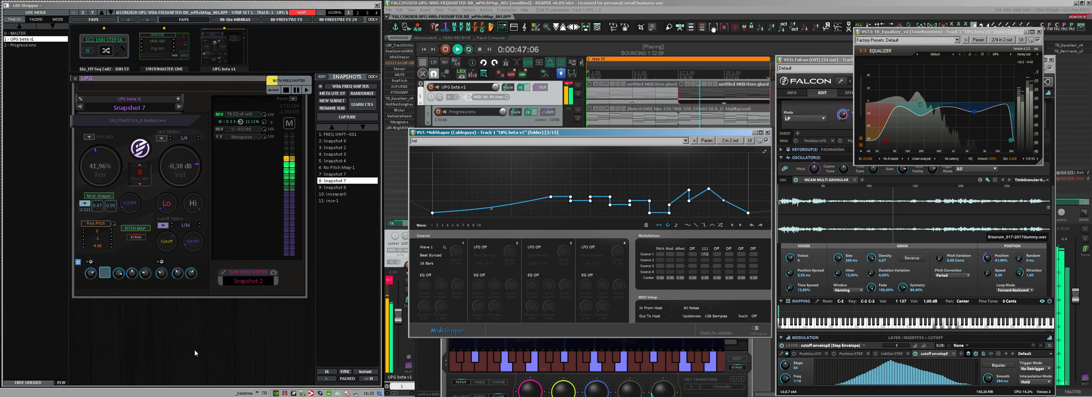
{"action": "left_click", "coordinate": [192, 340]}
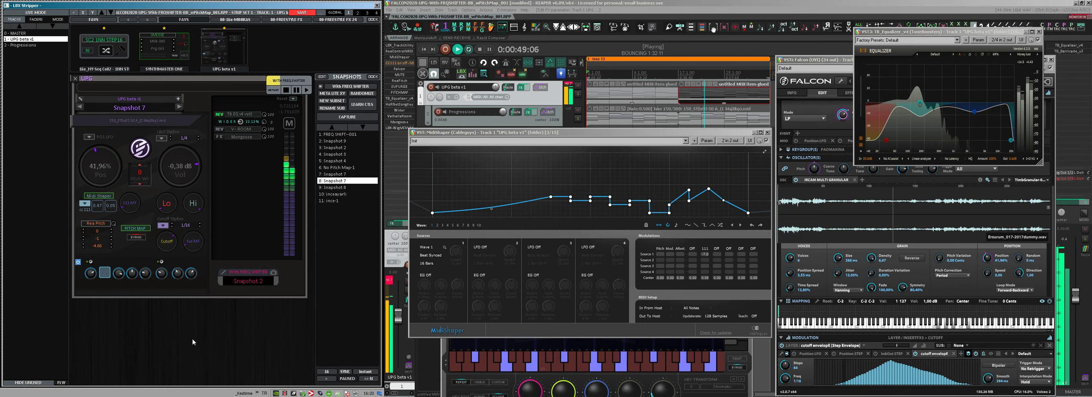
{"action": "key", "text": "ctrl+s"}
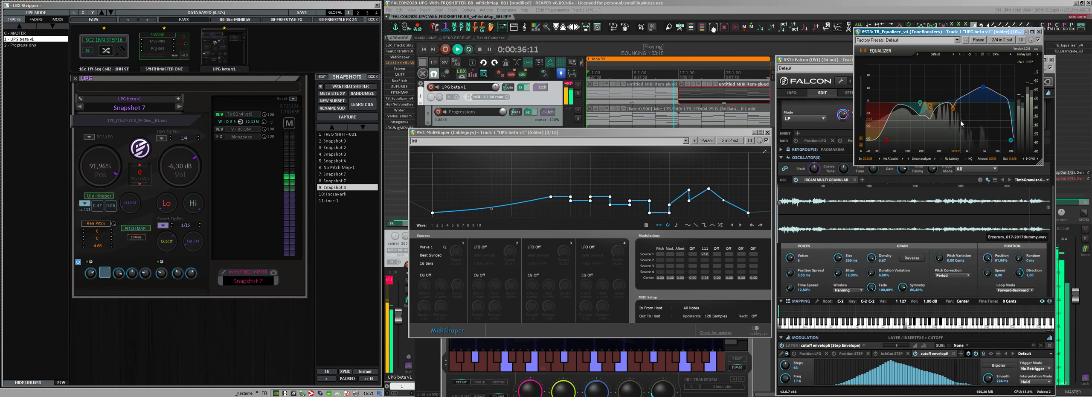
Show the equalizer at a larger size, shift its orange bell band to a lower frequency and adjust the band's compression ratio.
{"action": "left_click", "coordinate": [712, 29]}
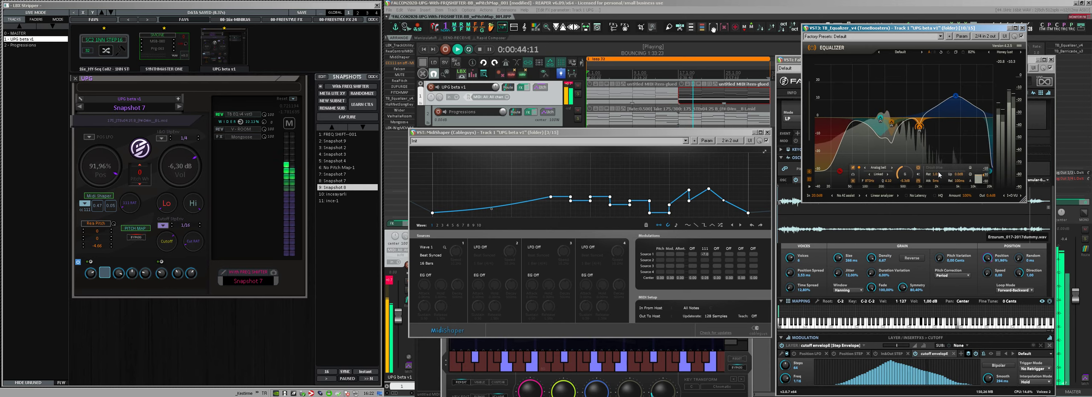
{"action": "scroll", "coordinate": [939, 176], "scroll_direction": "up", "scroll_amount": 4}
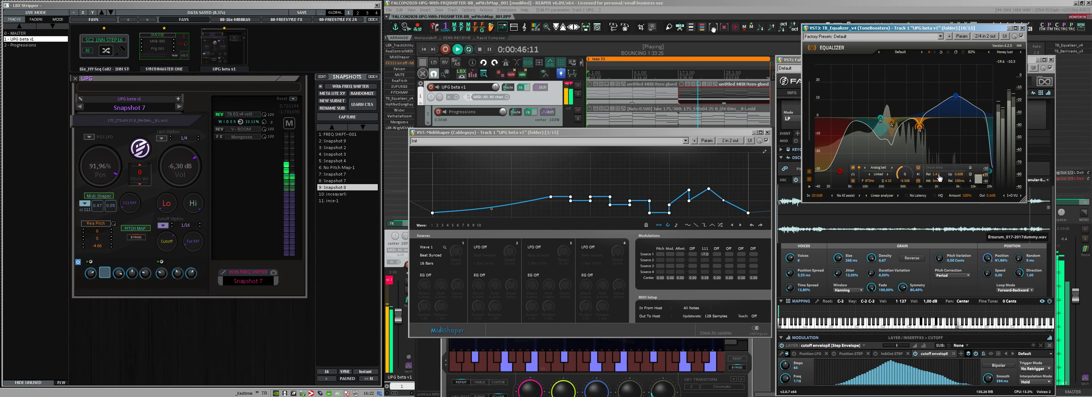
{"action": "mouse_move", "coordinate": [919, 126]}
{"action": "left_mouse_down"}
{"action": "mouse_move", "coordinate": [908, 127]}
{"action": "mouse_move", "coordinate": [913, 148]}
{"action": "mouse_move", "coordinate": [906, 124]}
{"action": "left_mouse_up"}
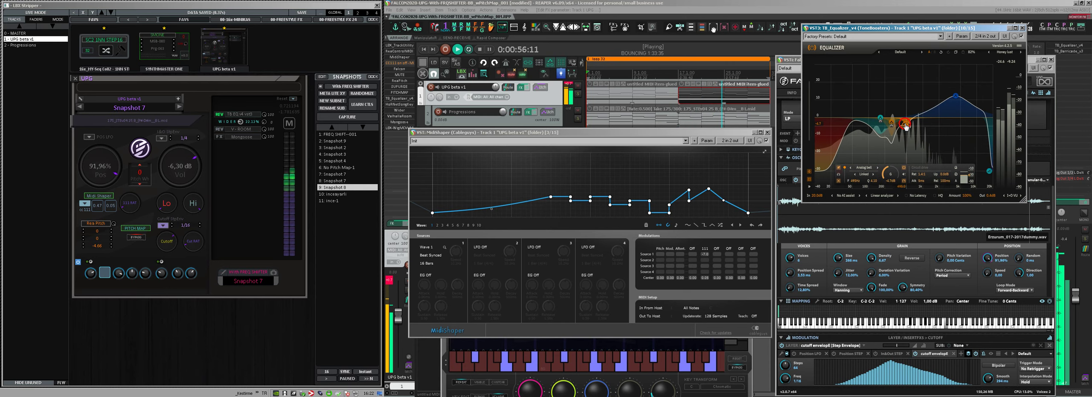
{"action": "scroll", "coordinate": [926, 175], "scroll_direction": "up", "scroll_amount": 4}
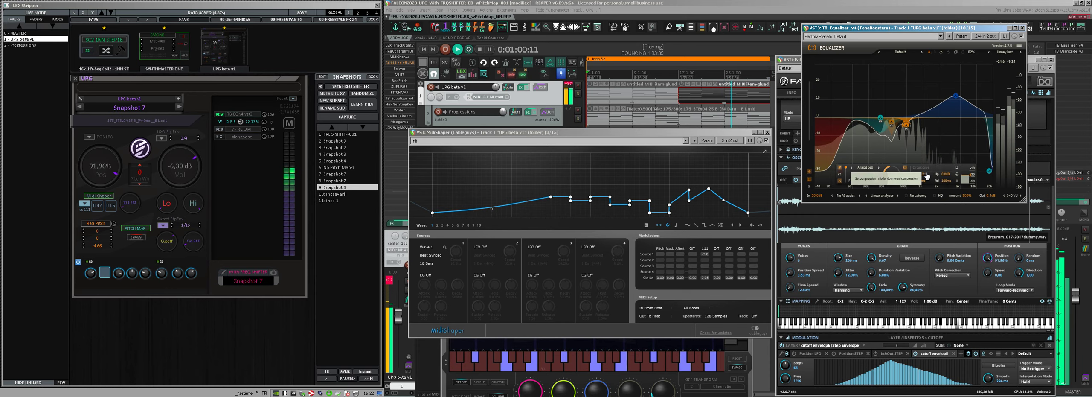
{"action": "left_click", "coordinate": [970, 179]}
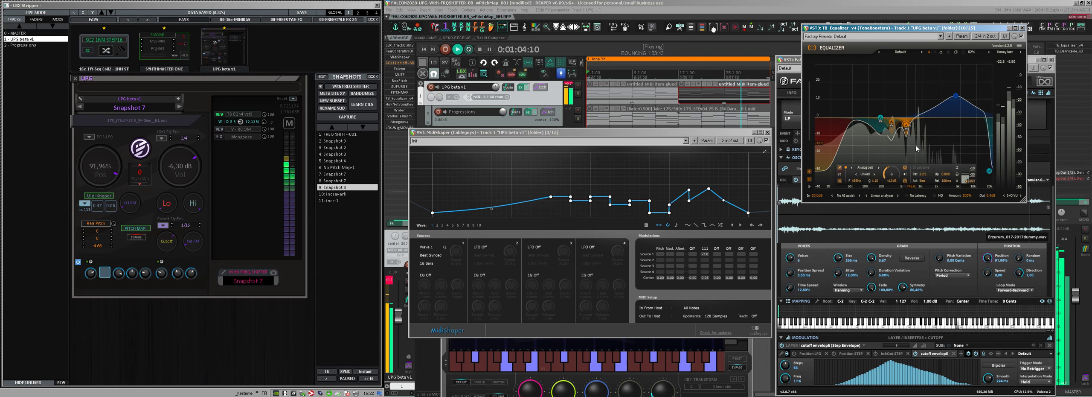
Fine-tune the orange bell band's frequency and gain, and overwrite the ninth snapshot.
{"action": "left_click_drag", "start_coordinate": [907, 126], "coordinate": [902, 129]}
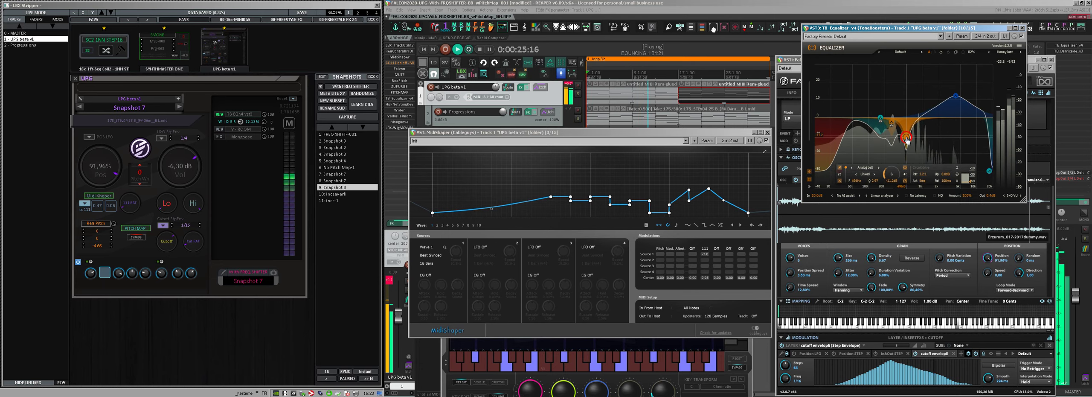
{"action": "left_click_drag", "start_coordinate": [899, 143], "coordinate": [911, 128]}
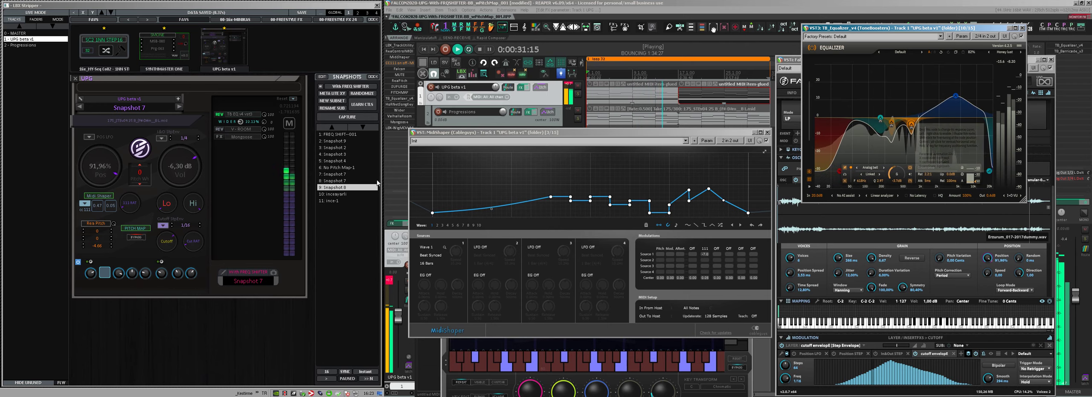
{"action": "left_click", "coordinate": [334, 188]}
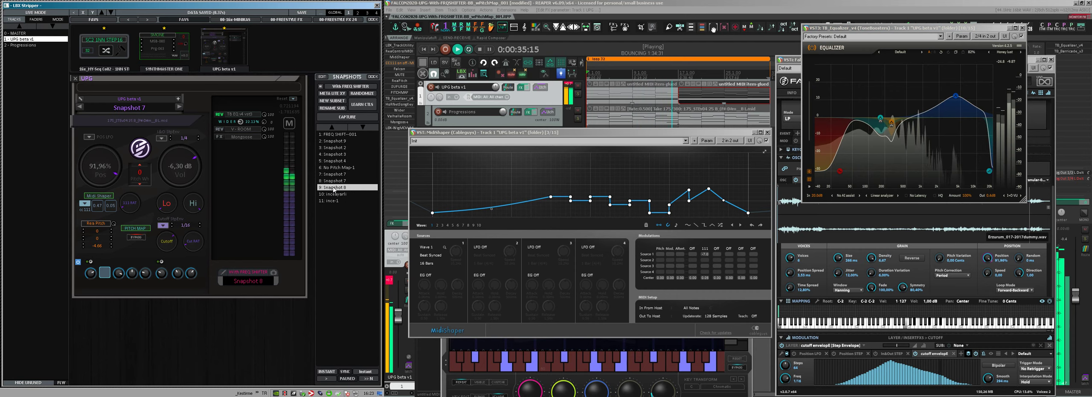
Try deep midrange cuts by sweeping the orange and teal bell bands, and restart playback.
{"action": "left_click", "coordinate": [894, 136]}
{"action": "left_click_drag", "start_coordinate": [894, 136], "coordinate": [885, 137]}
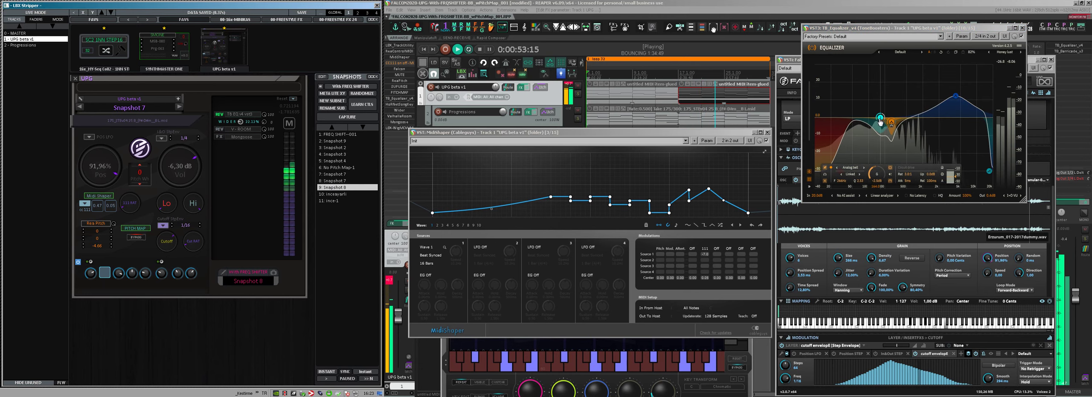
{"action": "left_click_drag", "start_coordinate": [874, 122], "coordinate": [873, 150]}
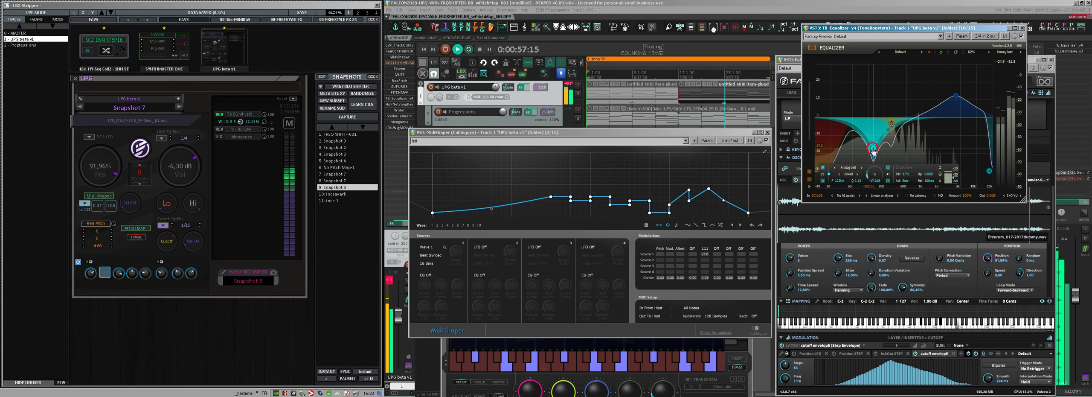
{"action": "mouse_move", "coordinate": [873, 150]}
{"action": "left_mouse_down"}
{"action": "mouse_move", "coordinate": [861, 152]}
{"action": "mouse_move", "coordinate": [882, 154]}
{"action": "left_mouse_up"}
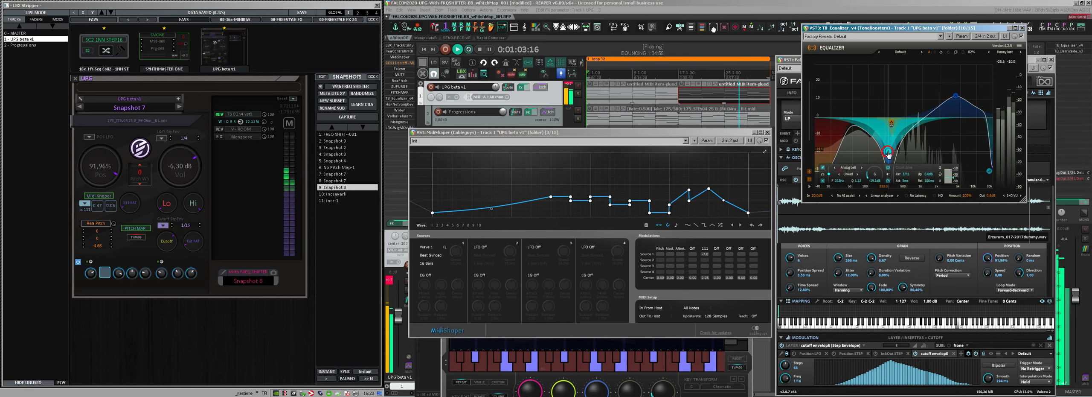
{"action": "left_click_drag", "start_coordinate": [893, 154], "coordinate": [906, 154]}
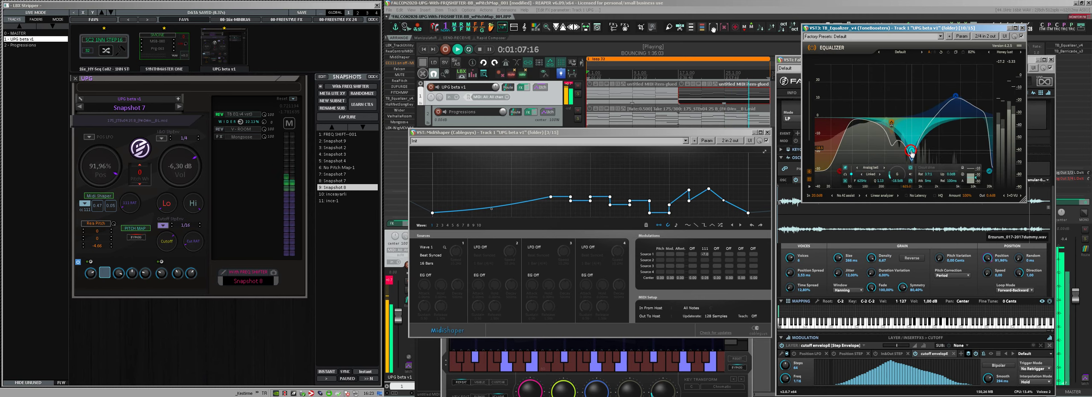
{"action": "mouse_move", "coordinate": [911, 154]}
{"action": "left_mouse_down"}
{"action": "mouse_move", "coordinate": [910, 126]}
{"action": "mouse_move", "coordinate": [871, 121]}
{"action": "mouse_move", "coordinate": [909, 125]}
{"action": "mouse_move", "coordinate": [907, 160]}
{"action": "left_mouse_up"}
{"action": "key", "text": "space"}
{"action": "key", "text": "space"}
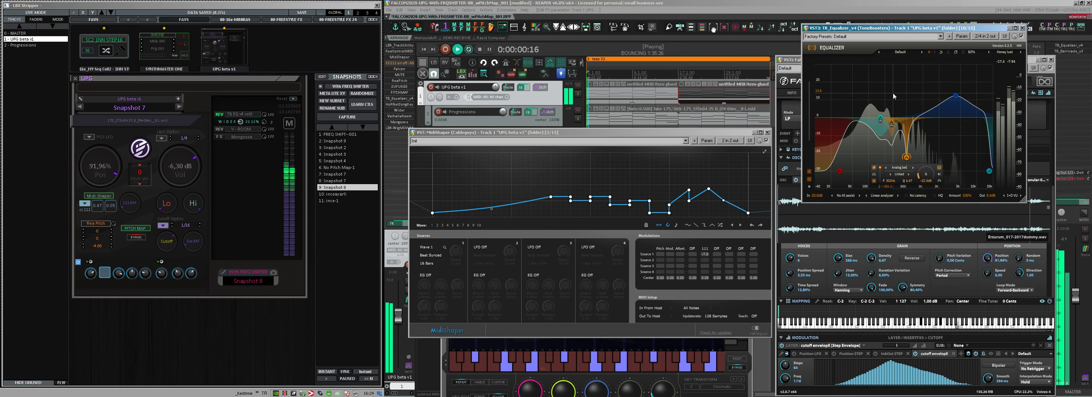
Try a smaller blue high-frequency boost while sweeping the deep, narrow orange cut through the midrange.
{"action": "mouse_move", "coordinate": [906, 157]}
{"action": "left_mouse_down"}
{"action": "mouse_move", "coordinate": [908, 123]}
{"action": "mouse_move", "coordinate": [905, 152]}
{"action": "left_mouse_up"}
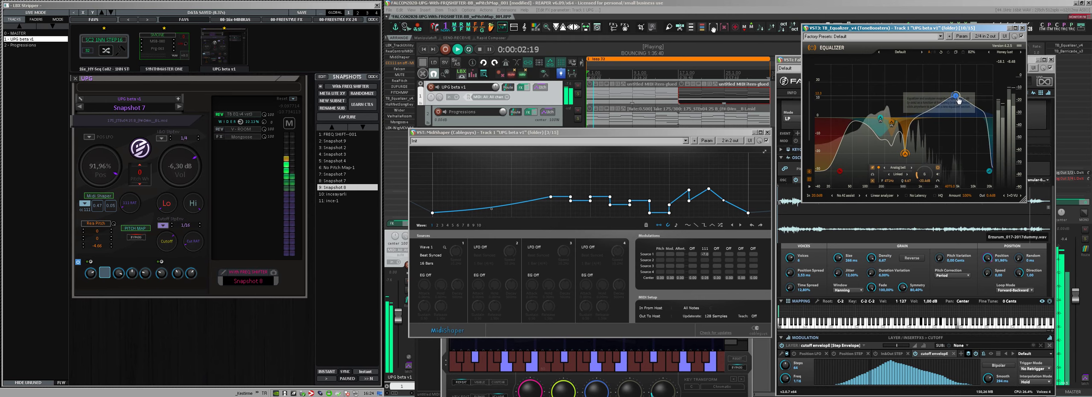
{"action": "left_click_drag", "start_coordinate": [957, 97], "coordinate": [959, 110]}
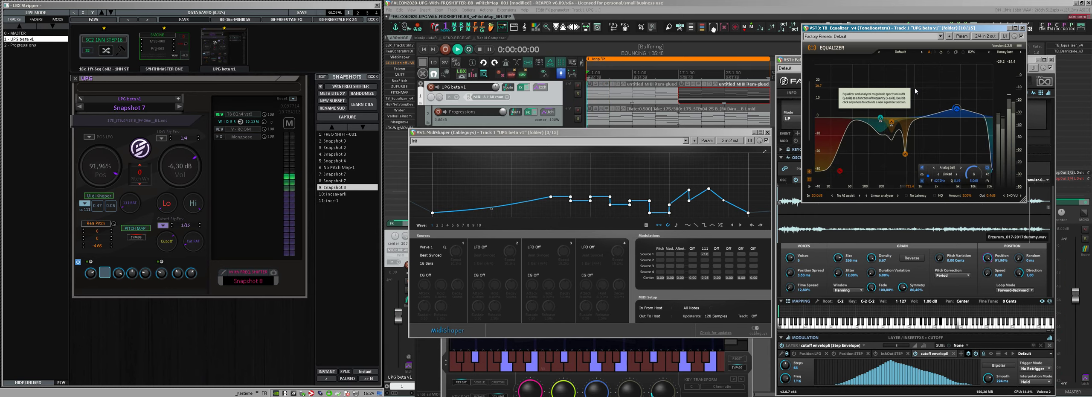
{"action": "mouse_move", "coordinate": [905, 154]}
{"action": "left_mouse_down"}
{"action": "mouse_move", "coordinate": [903, 90]}
{"action": "mouse_move", "coordinate": [888, 92]}
{"action": "mouse_move", "coordinate": [876, 155]}
{"action": "mouse_move", "coordinate": [890, 163]}
{"action": "left_mouse_up"}
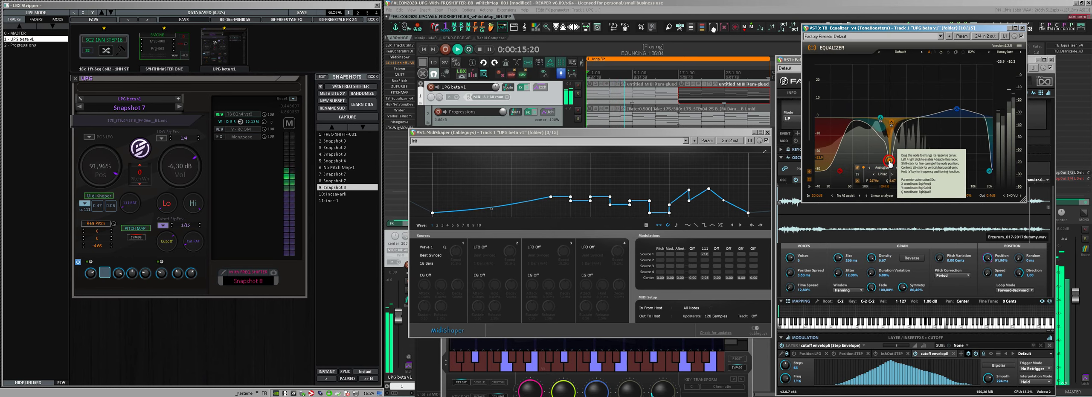
{"action": "left_click_drag", "start_coordinate": [901, 161], "coordinate": [903, 163]}
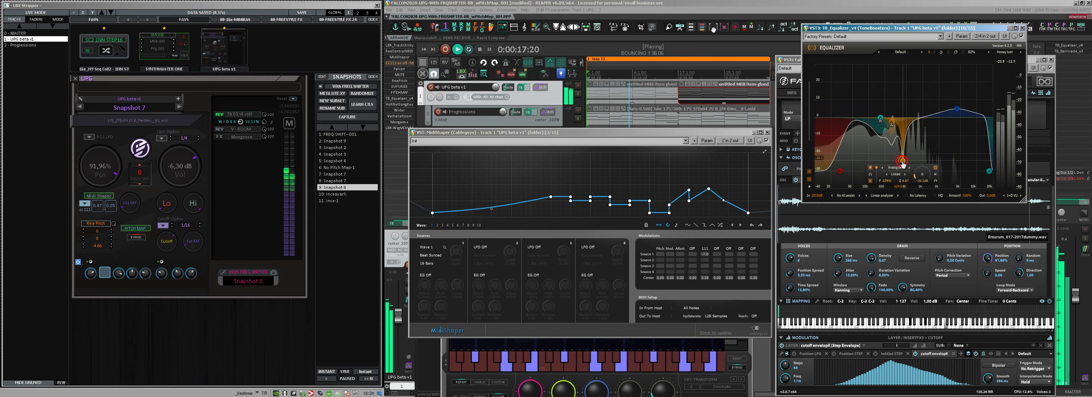
{"action": "left_click_drag", "start_coordinate": [885, 166], "coordinate": [887, 166]}
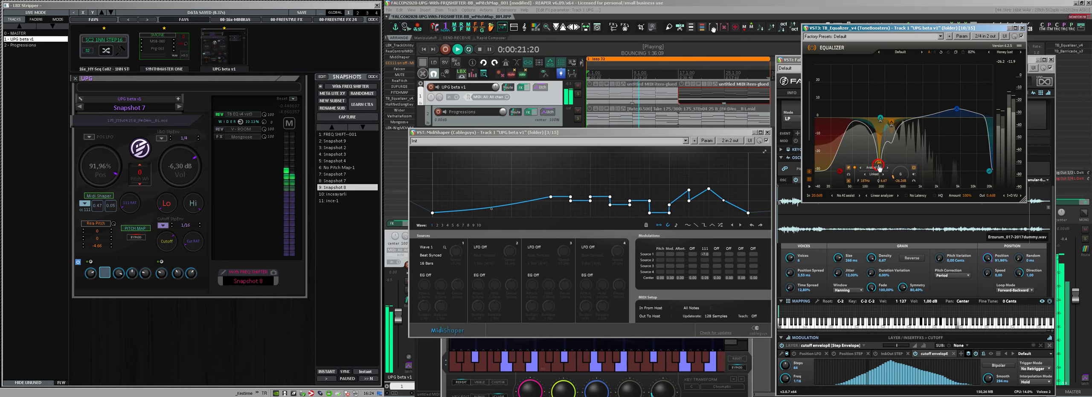
{"action": "left_click_drag", "start_coordinate": [892, 168], "coordinate": [899, 166]}
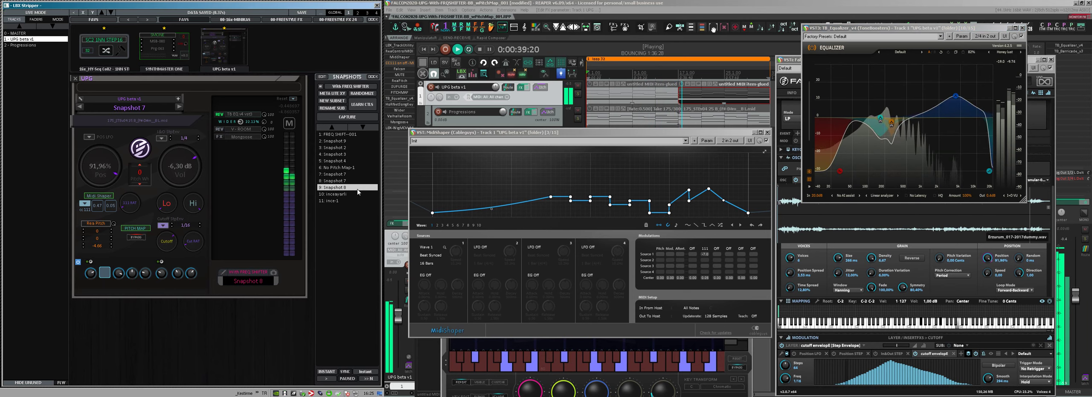
Reduce the blue high-frequency bell band's boost in the equalizer and overwrite the ninth snapshot with the adjusted settings.
{"action": "left_click_drag", "start_coordinate": [957, 109], "coordinate": [954, 102]}
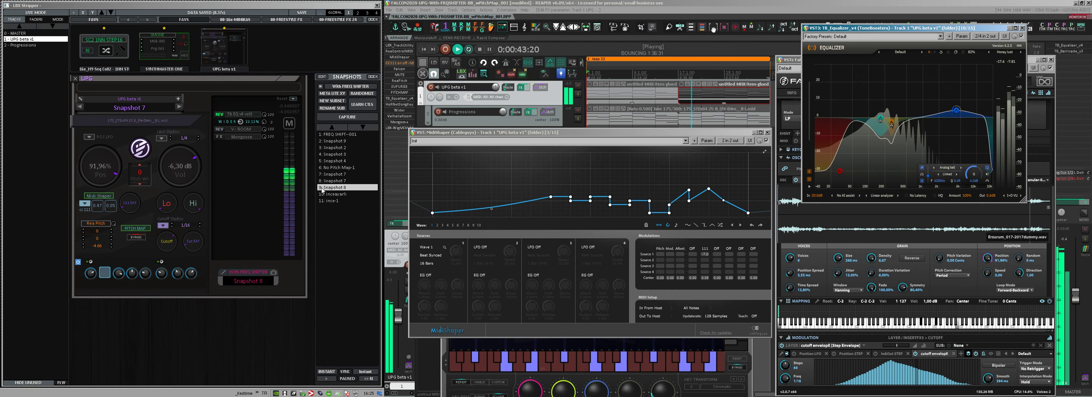
{"action": "right_click", "coordinate": [284, 182]}
{"action": "left_click", "coordinate": [317, 225]}
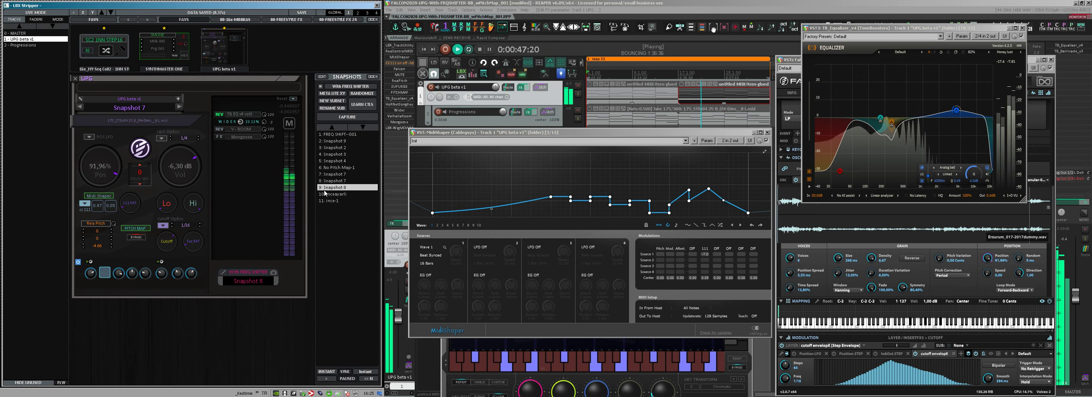
Stop playback, load the tenth snapshot and restart playback to audition it.
{"action": "key", "text": "space"}
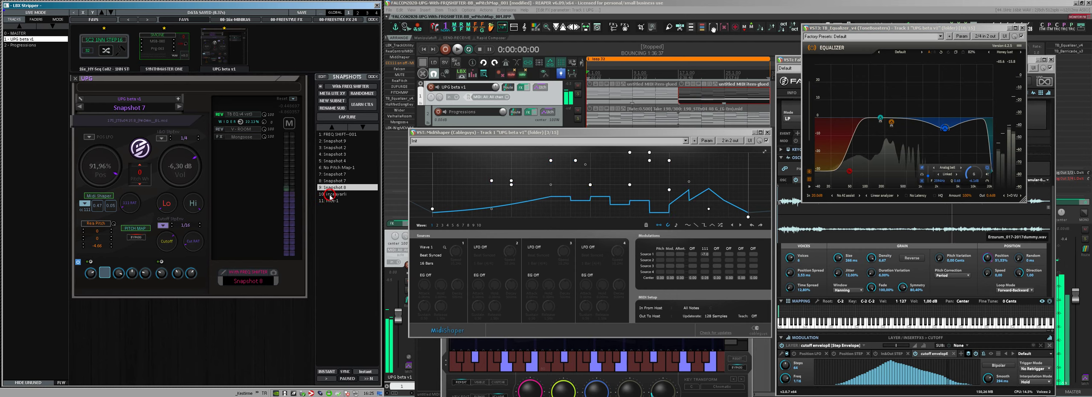
{"action": "left_click", "coordinate": [331, 195]}
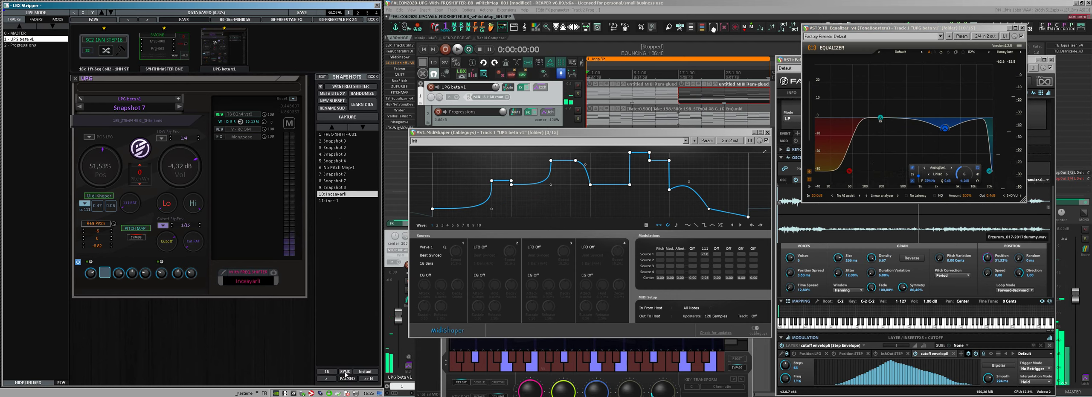
{"action": "left_click", "coordinate": [328, 194]}
{"action": "key", "text": "space"}
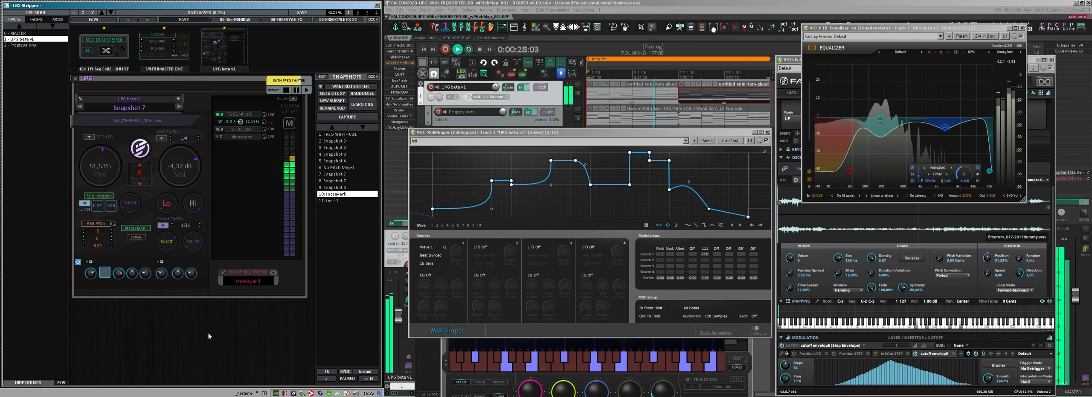
Enlarge the MidiShaper curve display to fill its window while playback continues.
{"action": "left_click", "coordinate": [765, 151]}
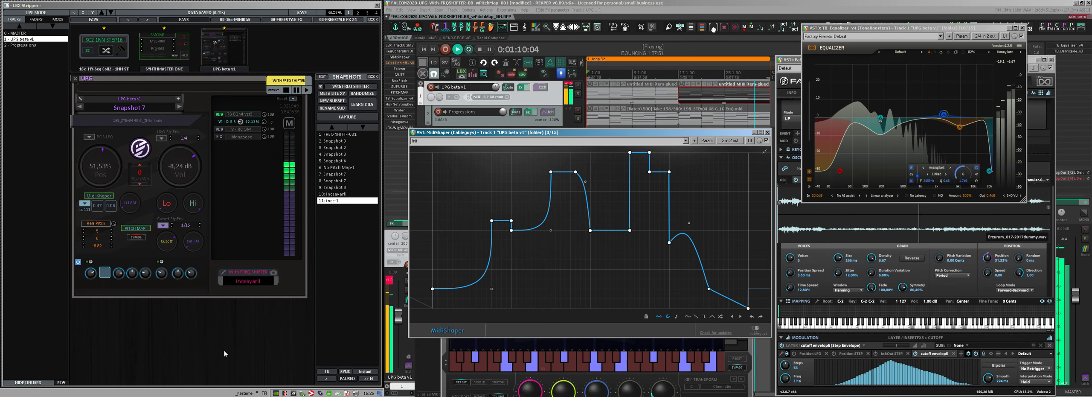
{"action": "left_click", "coordinate": [472, 67]}
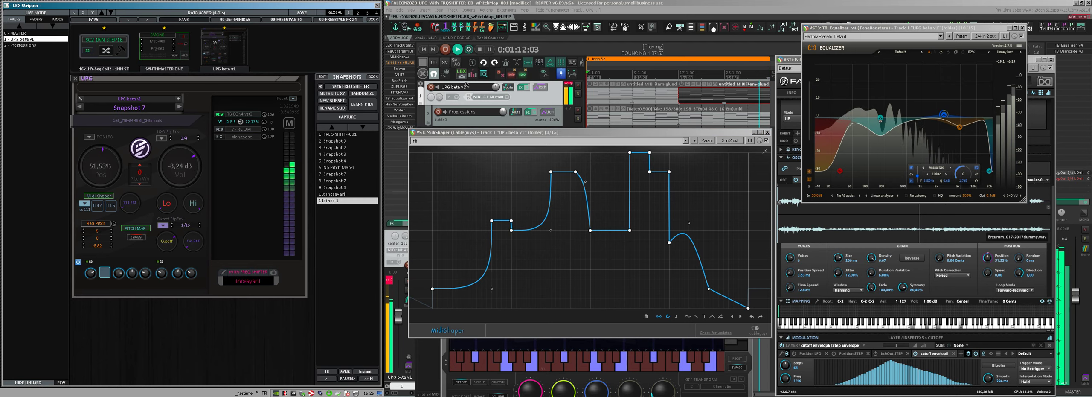
{"action": "left_click", "coordinate": [341, 256]}
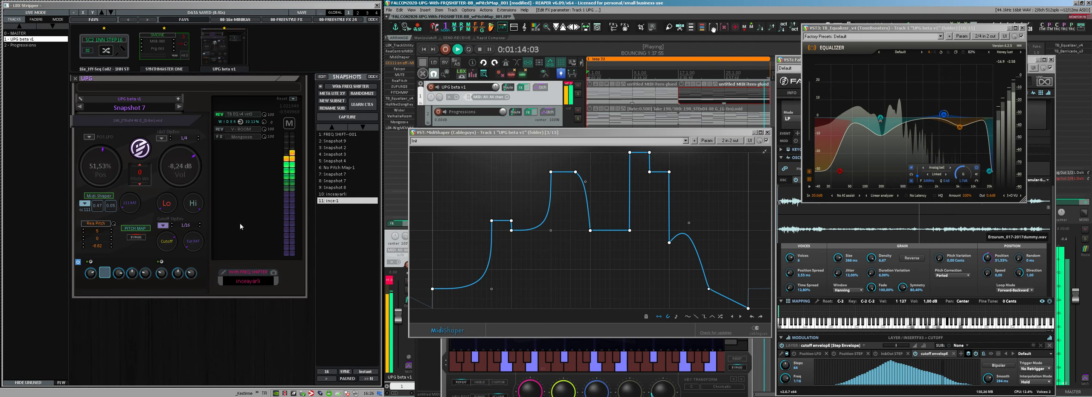